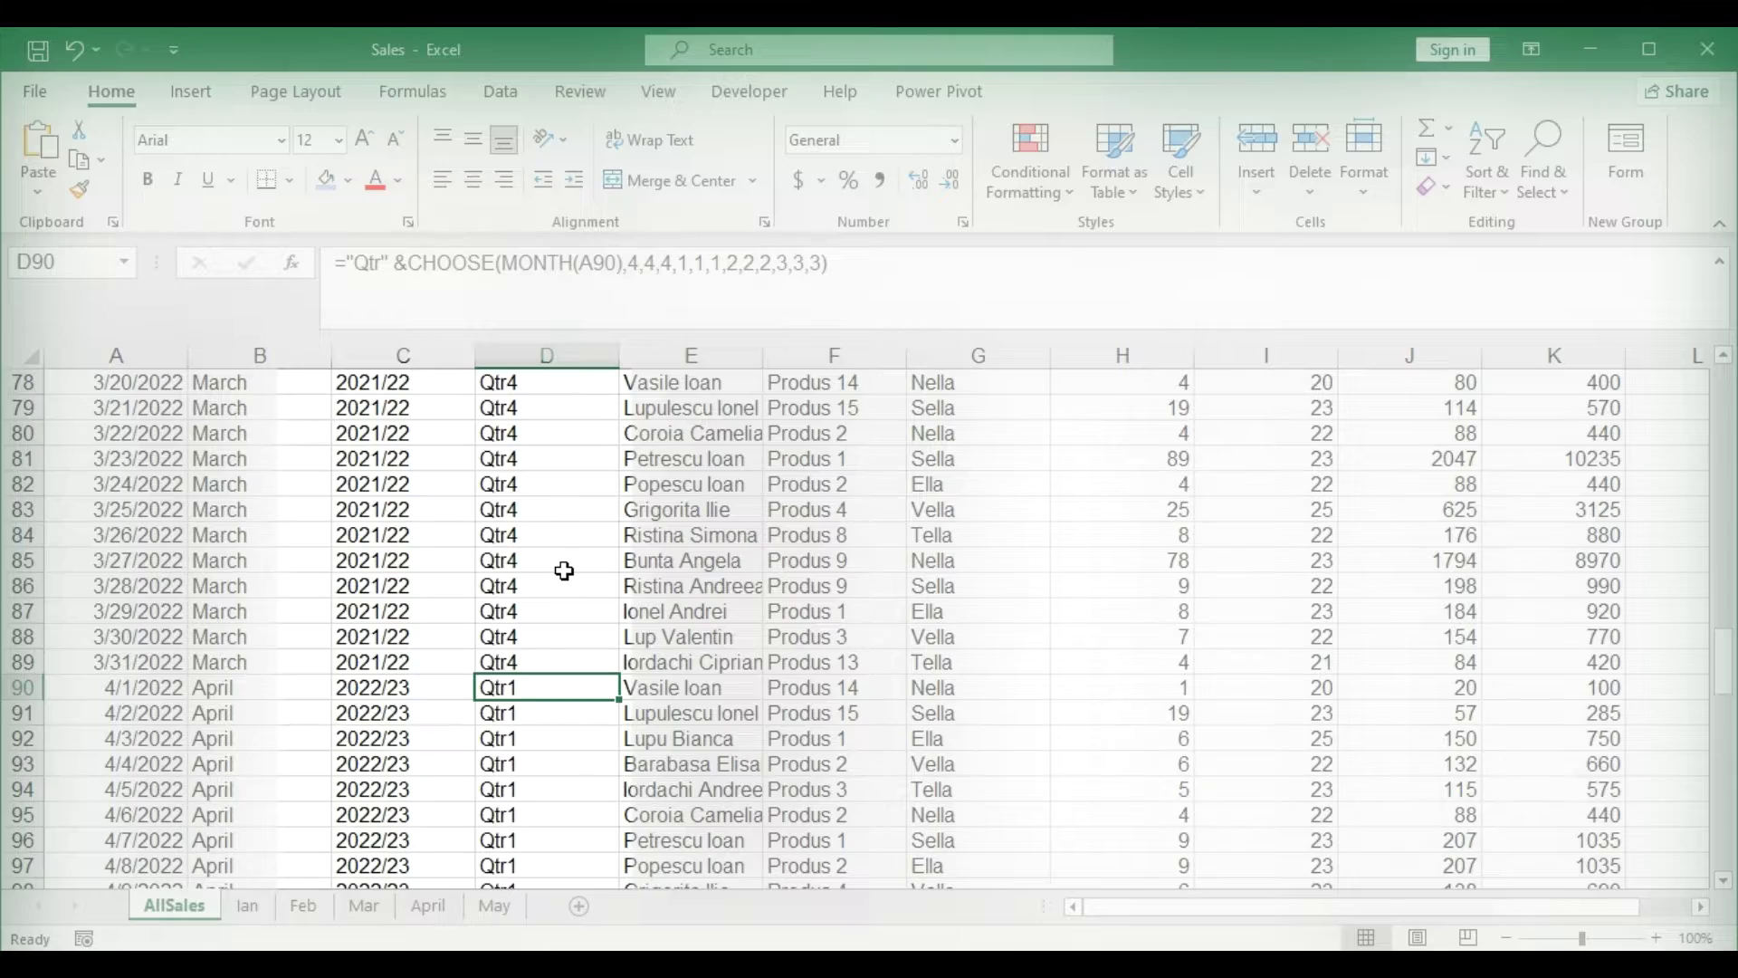
pyautogui.scroll(5, 565, 561)
pyautogui.click(567, 559)
pyautogui.scroll(5, 566, 559)
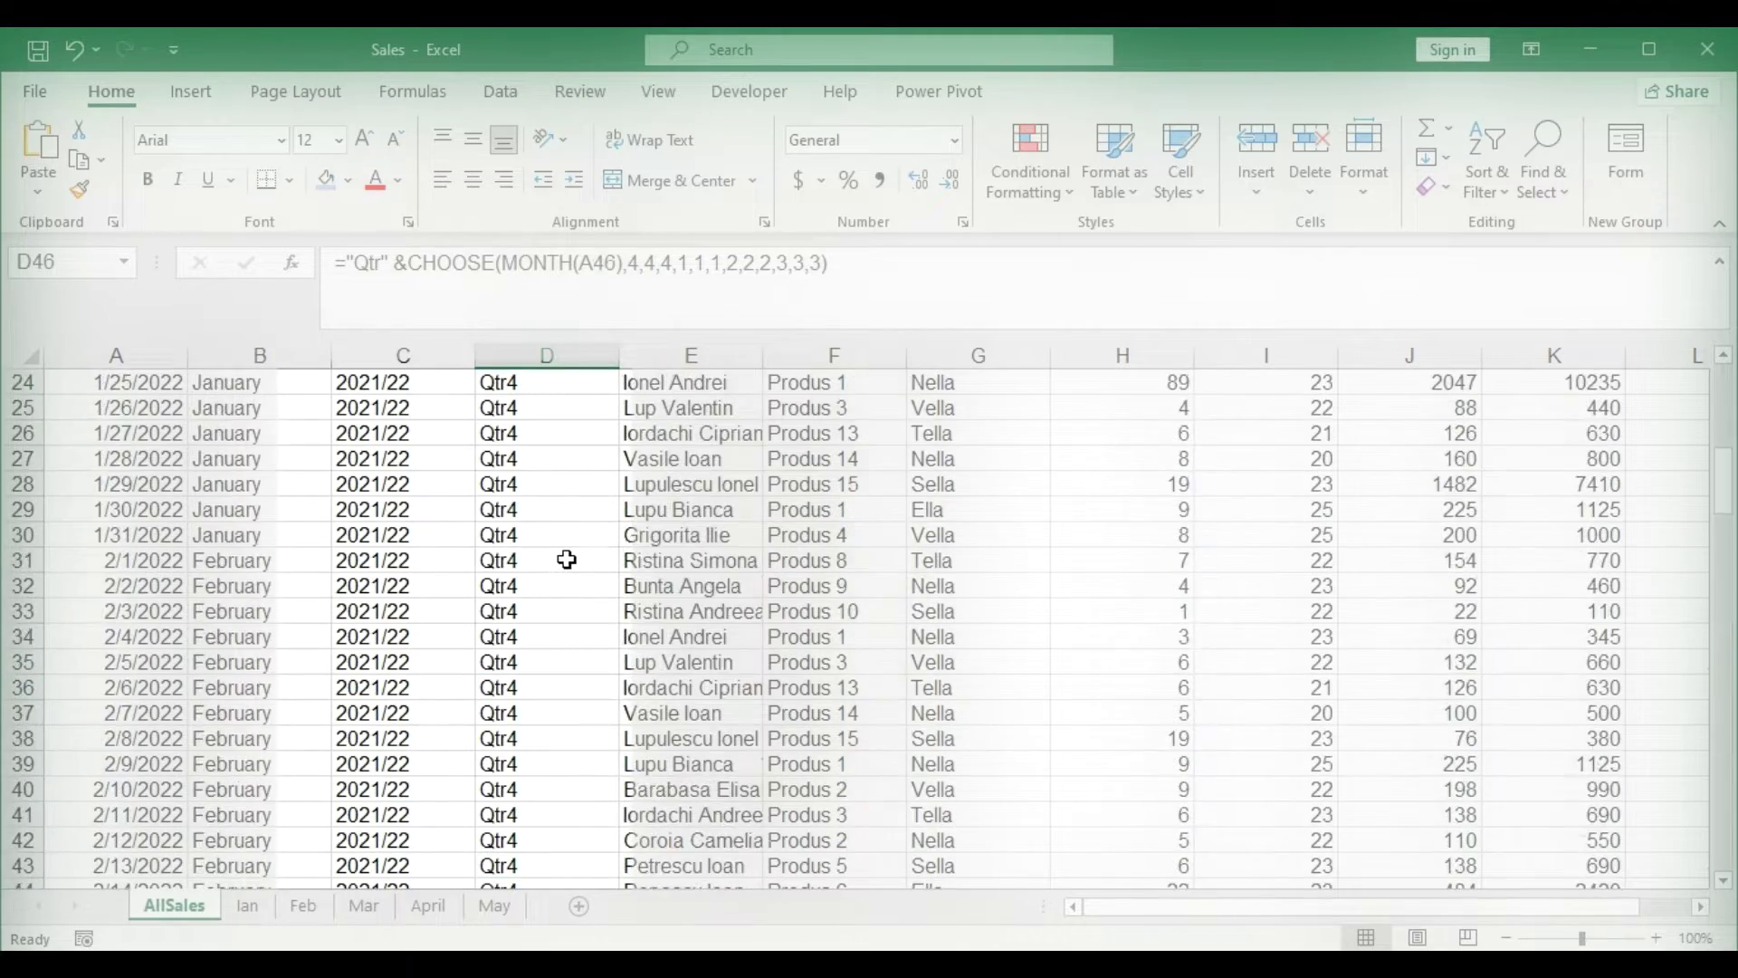
pyautogui.scroll(8, 567, 560)
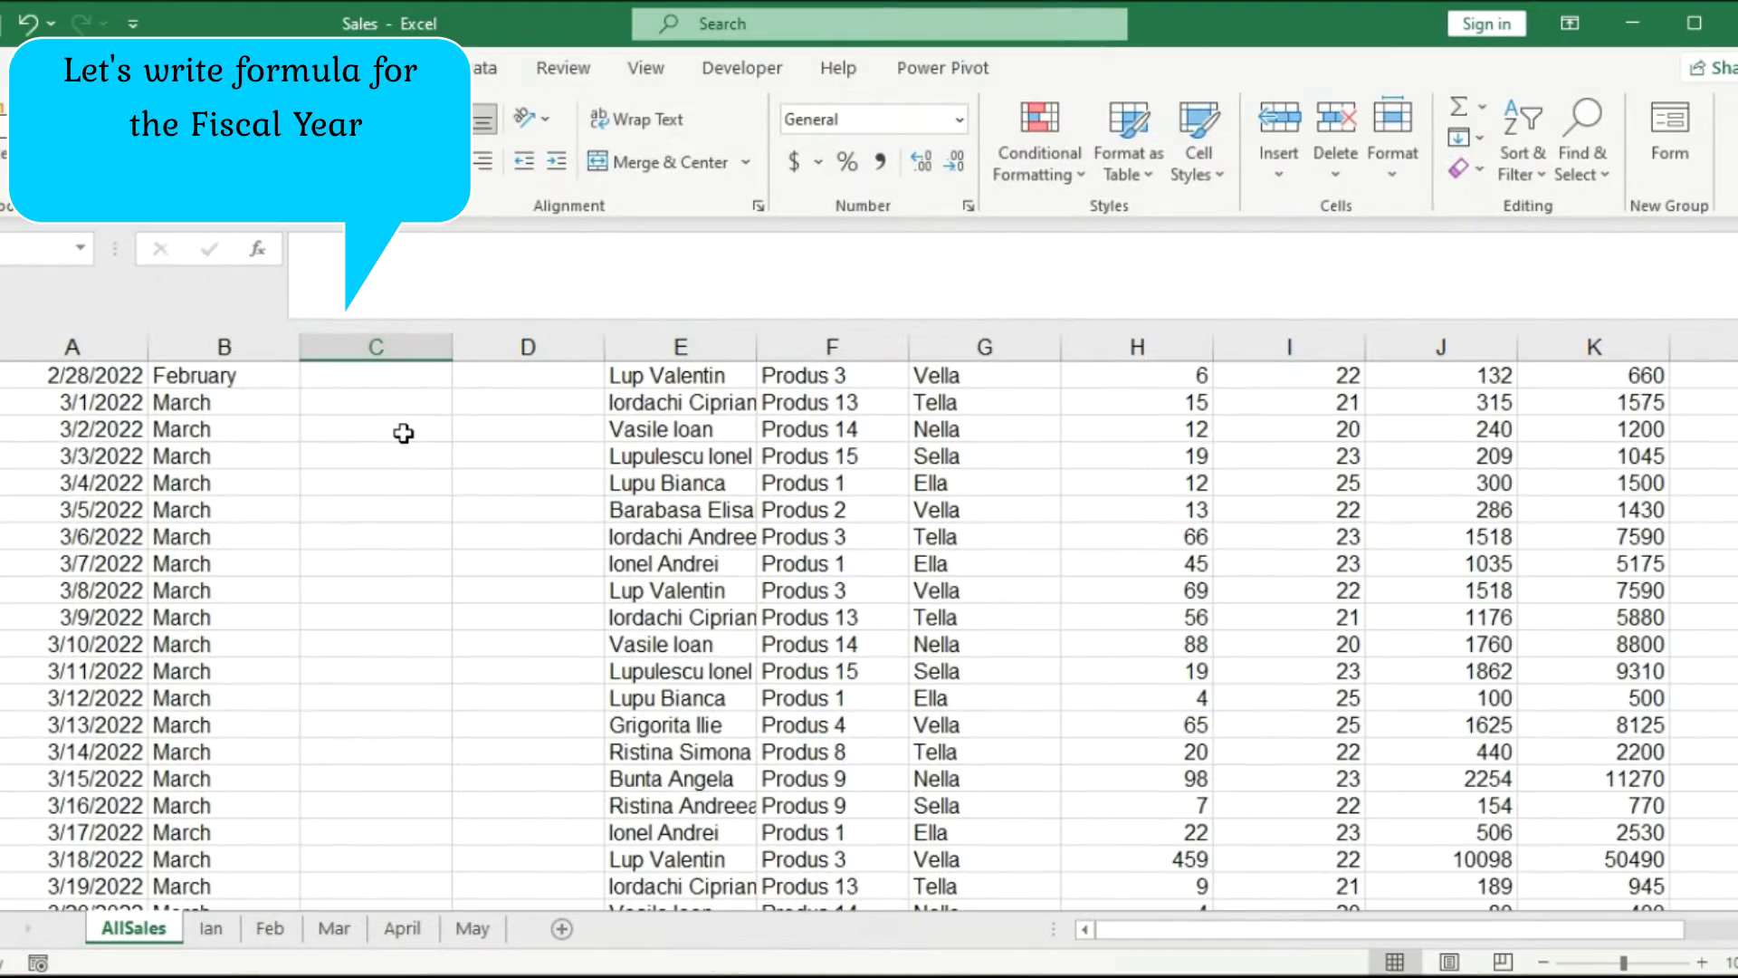
# - Enter the formula =YEAR(EOMONTH(A2,9)-1) in cell C2, the first row of the Fiscal Year column
pyautogui.scroll(14, 401, 432)
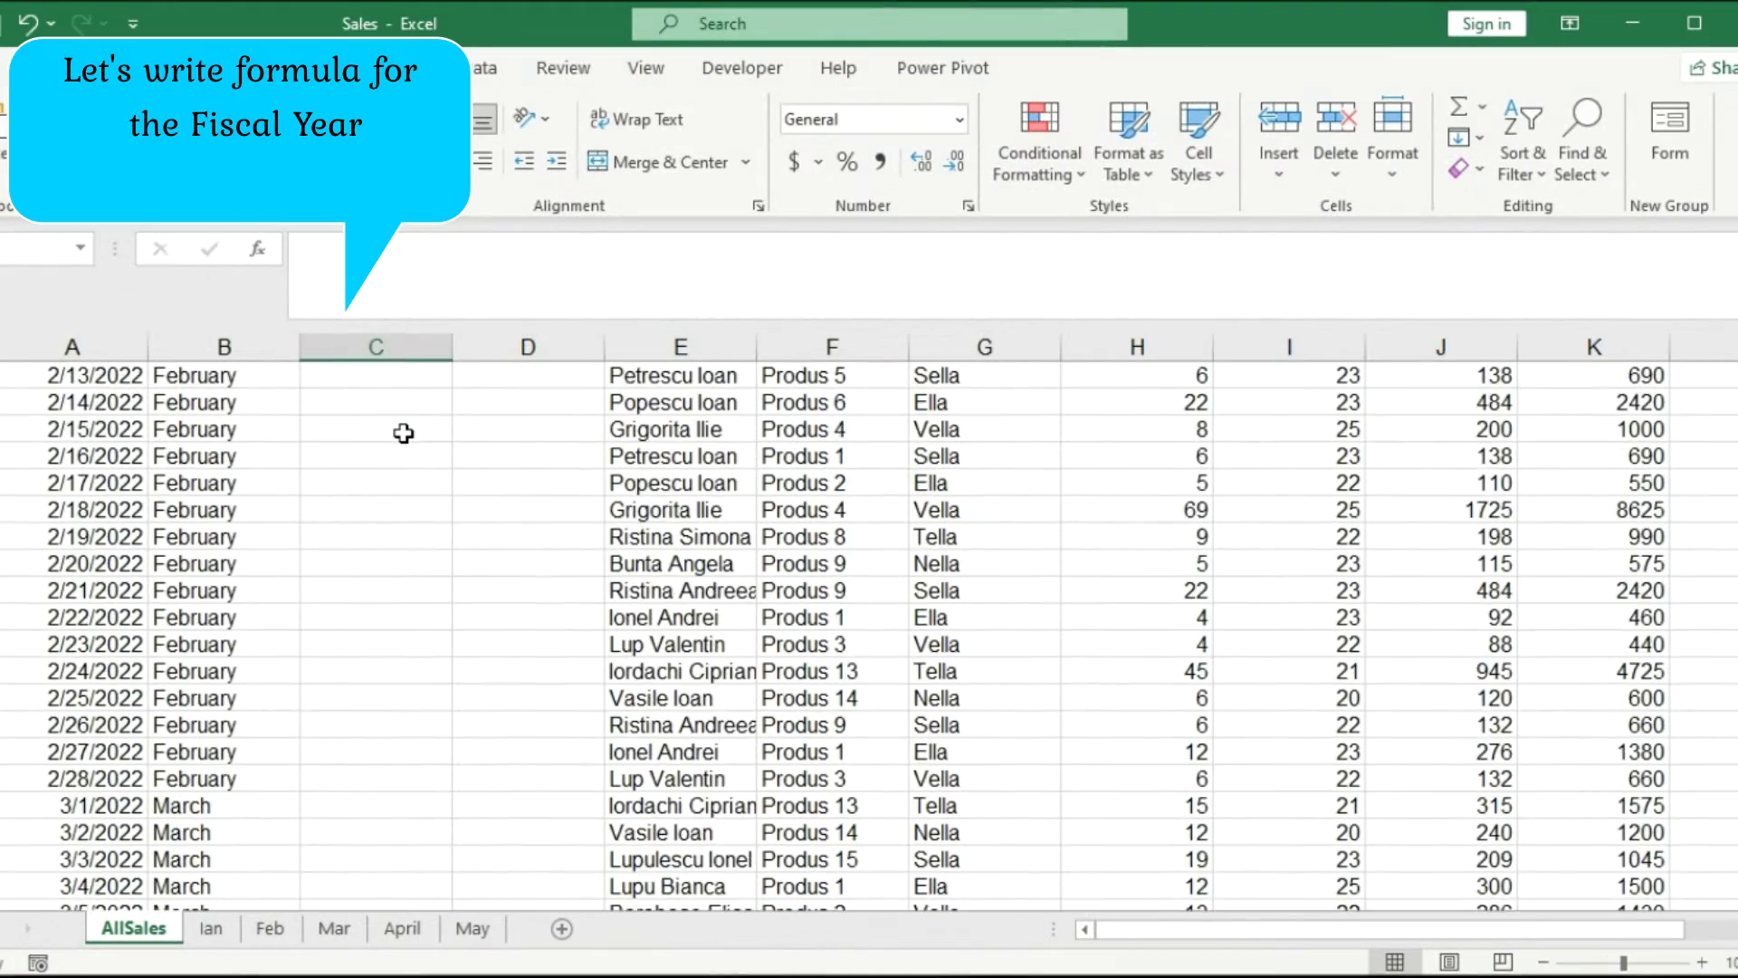
pyautogui.scroll(5, 404, 432)
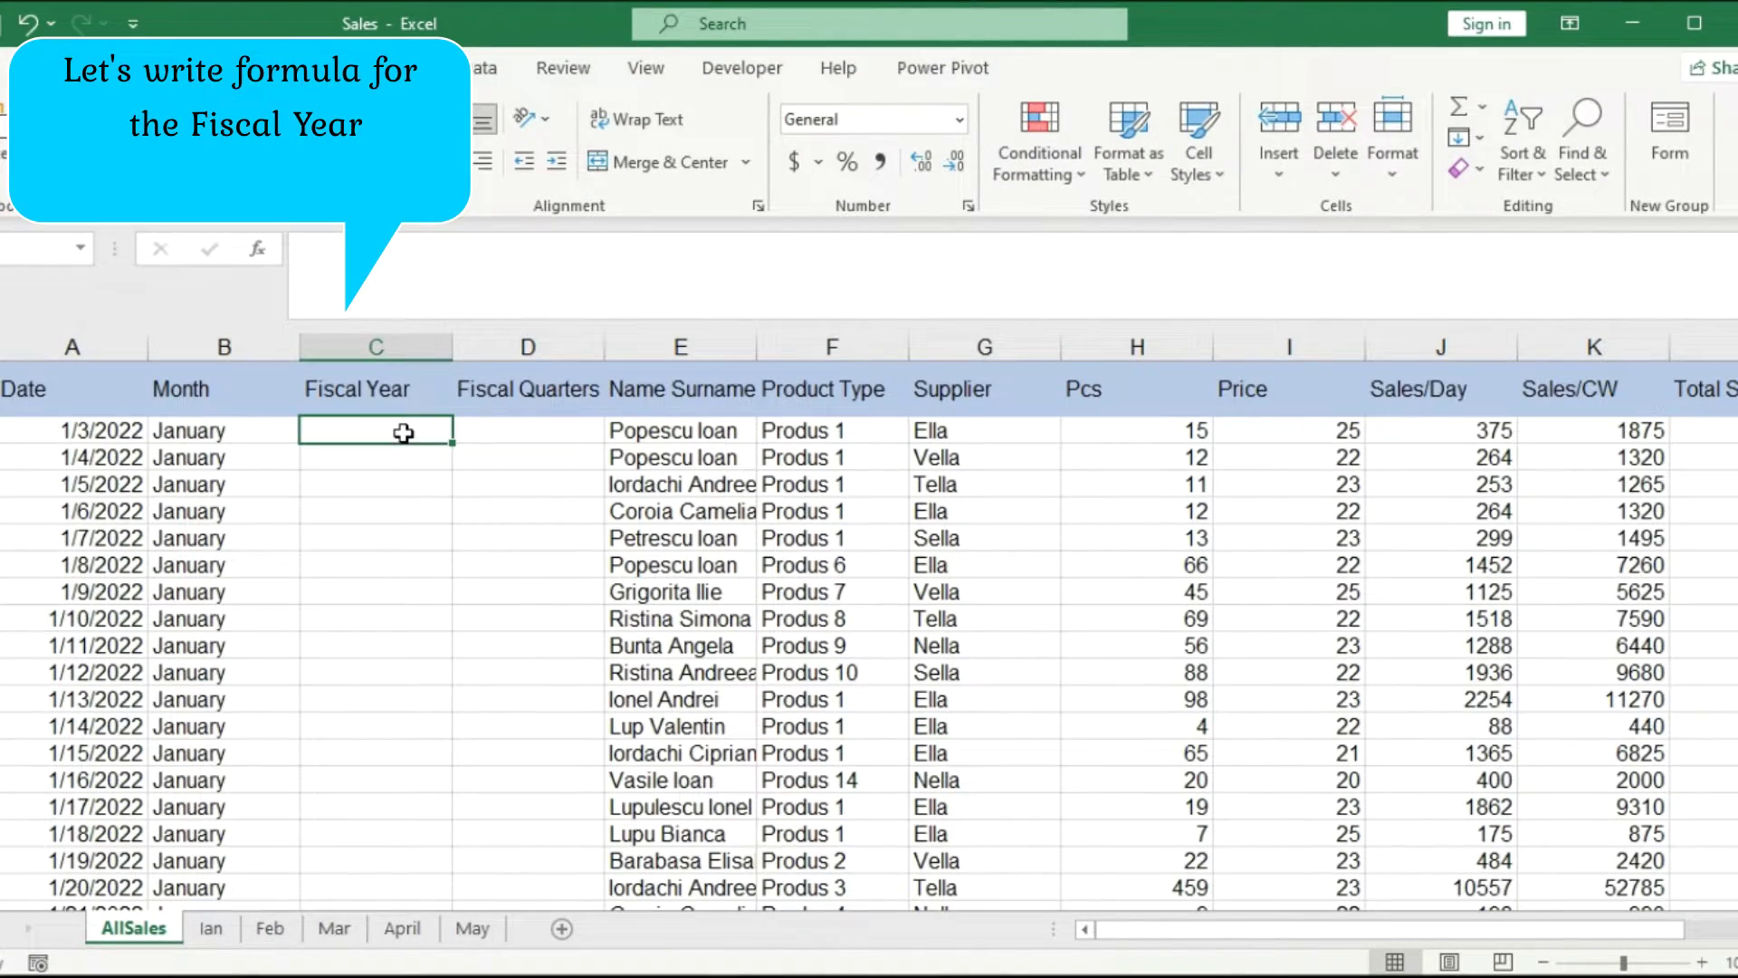
pyautogui.write('=')
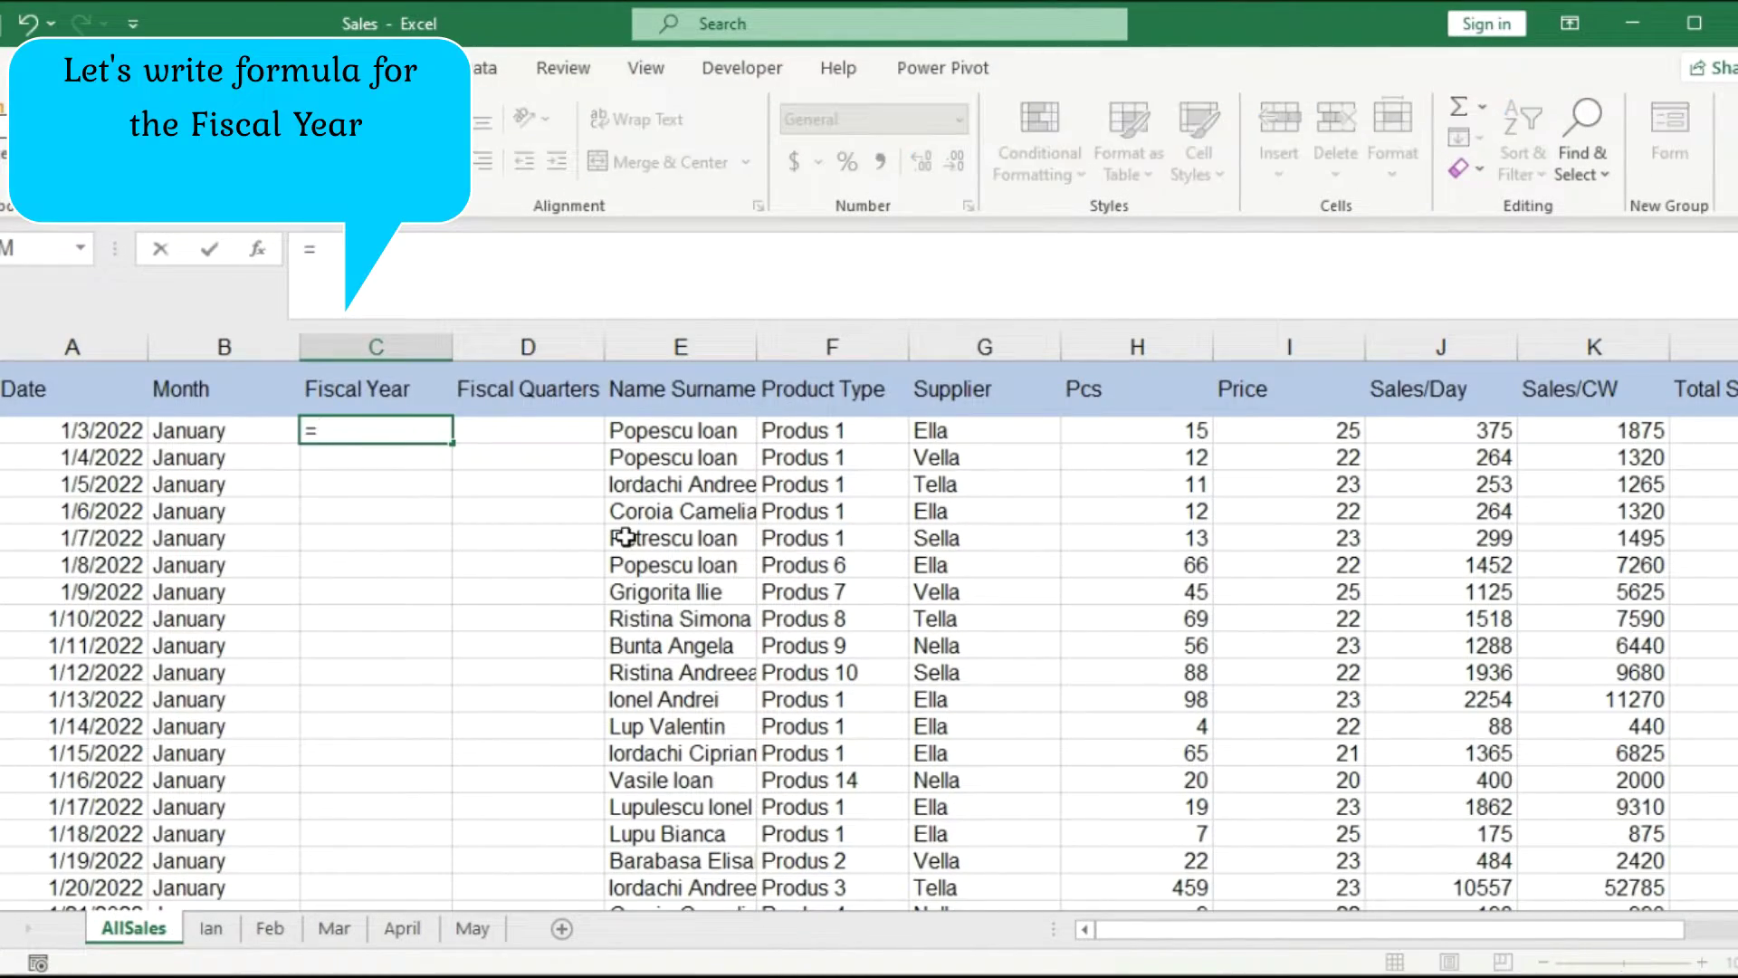
pyautogui.write('year')
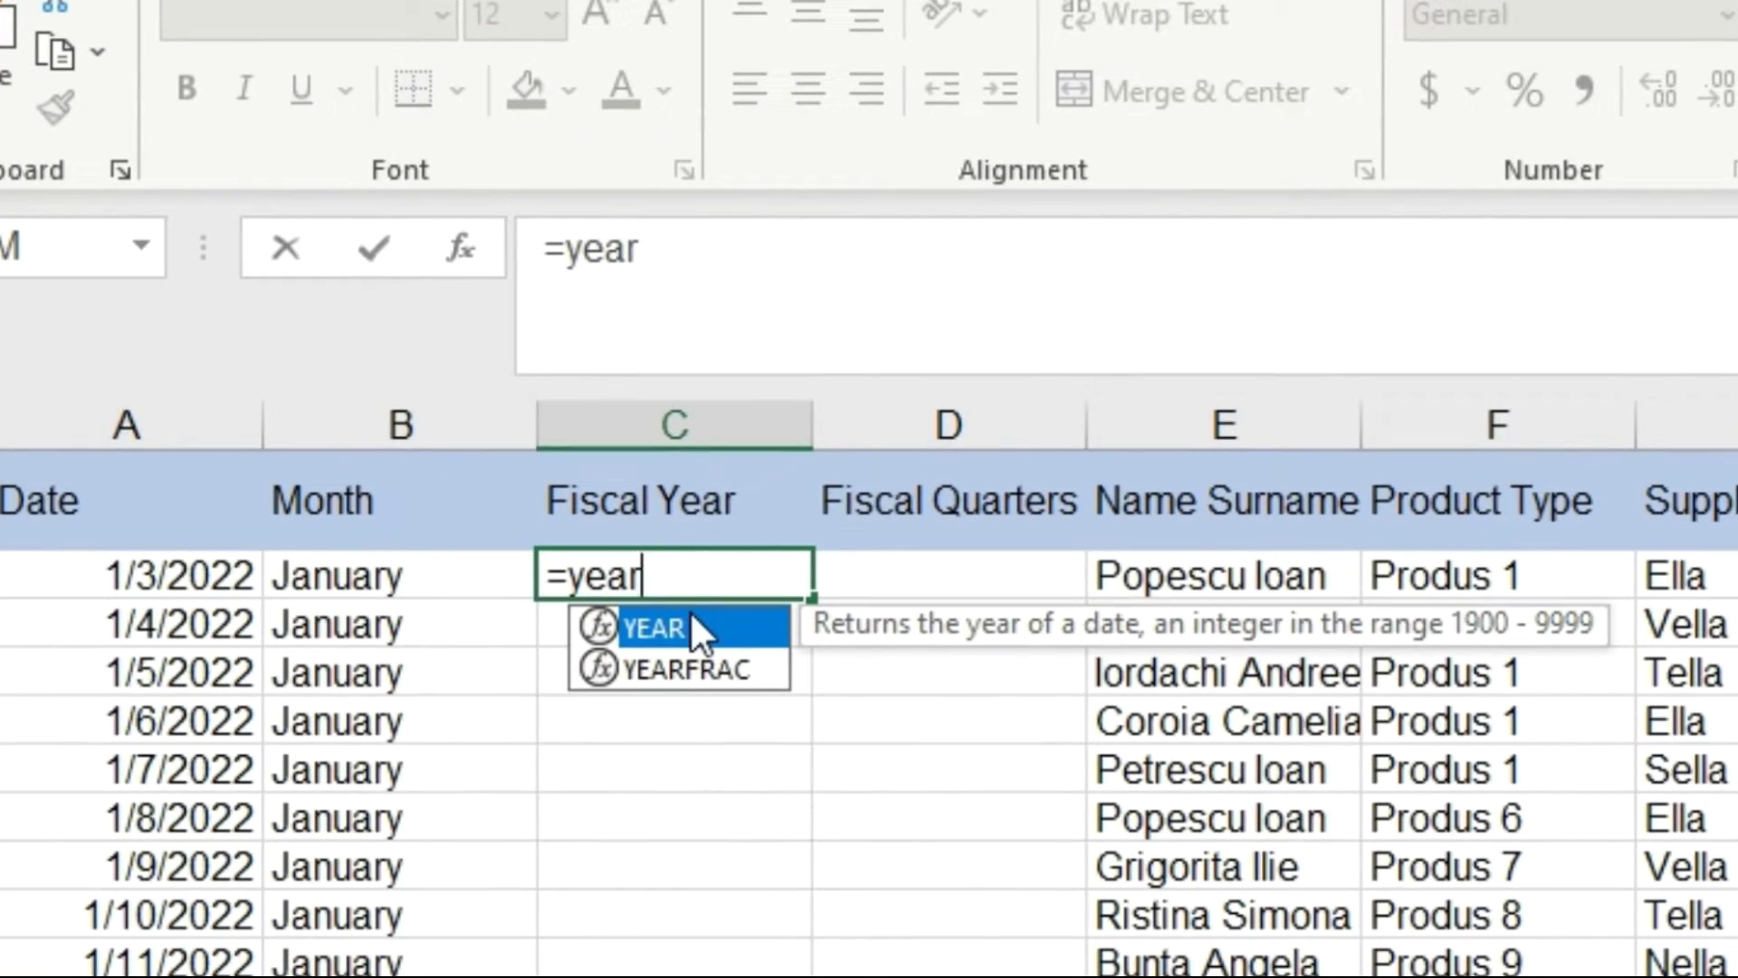
pyautogui.doubleClick(673, 617)
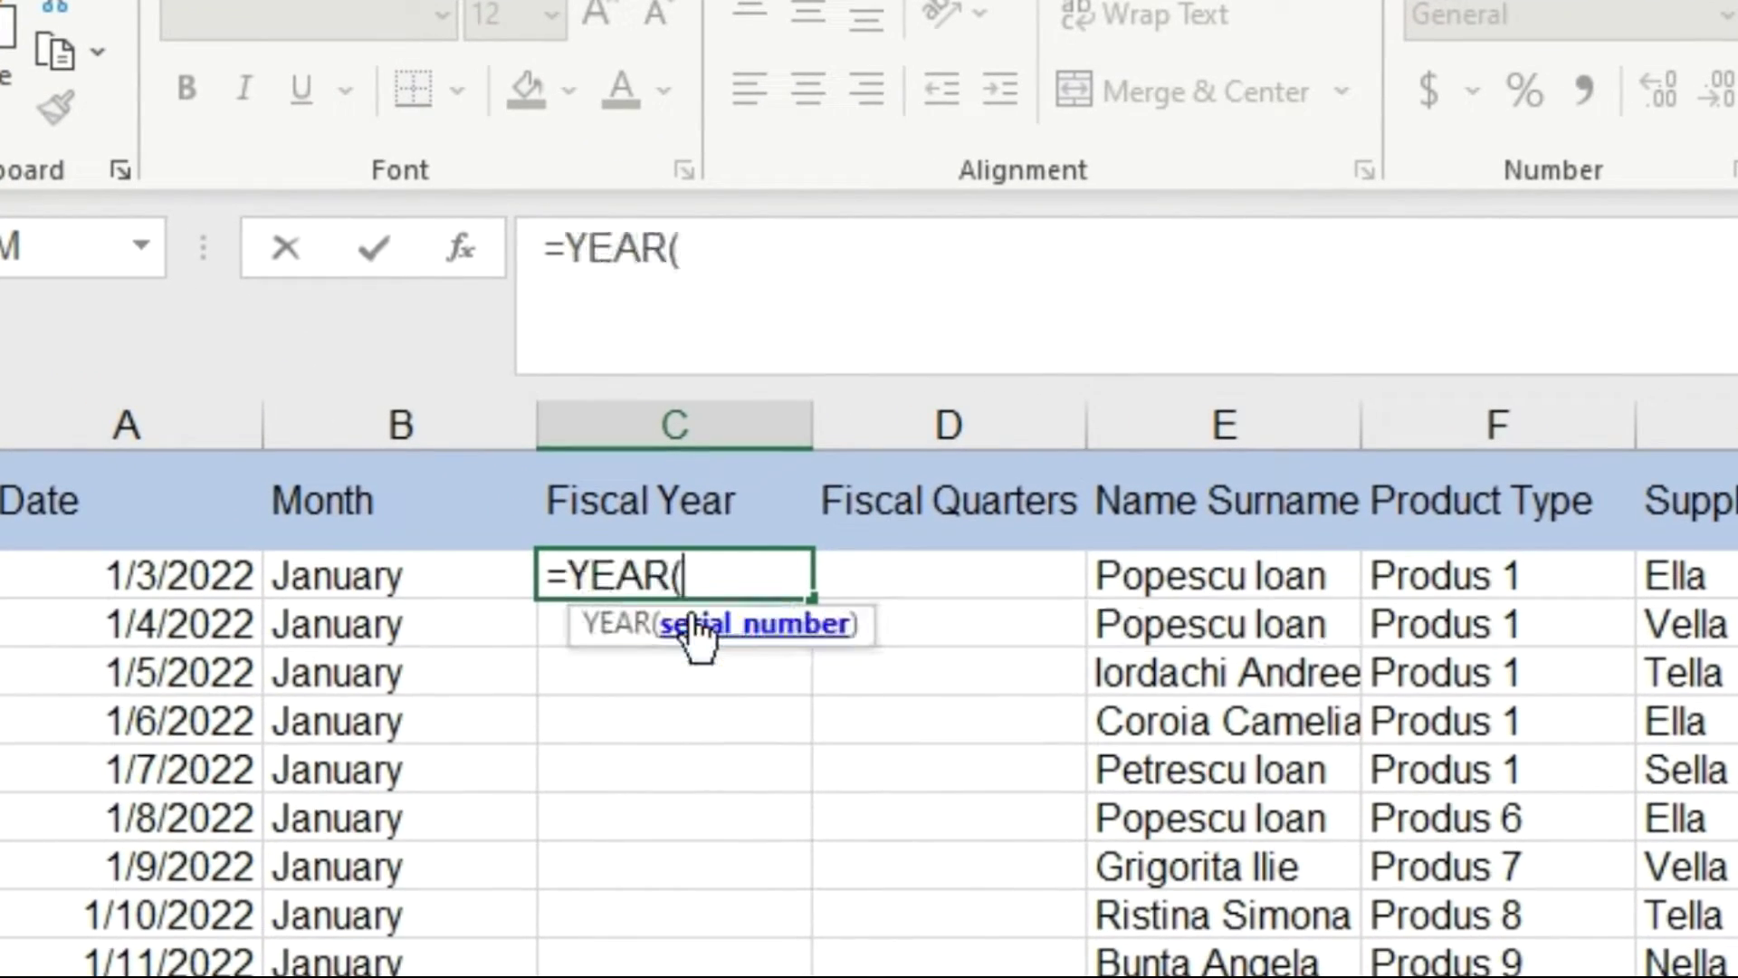
pyautogui.write('eo')
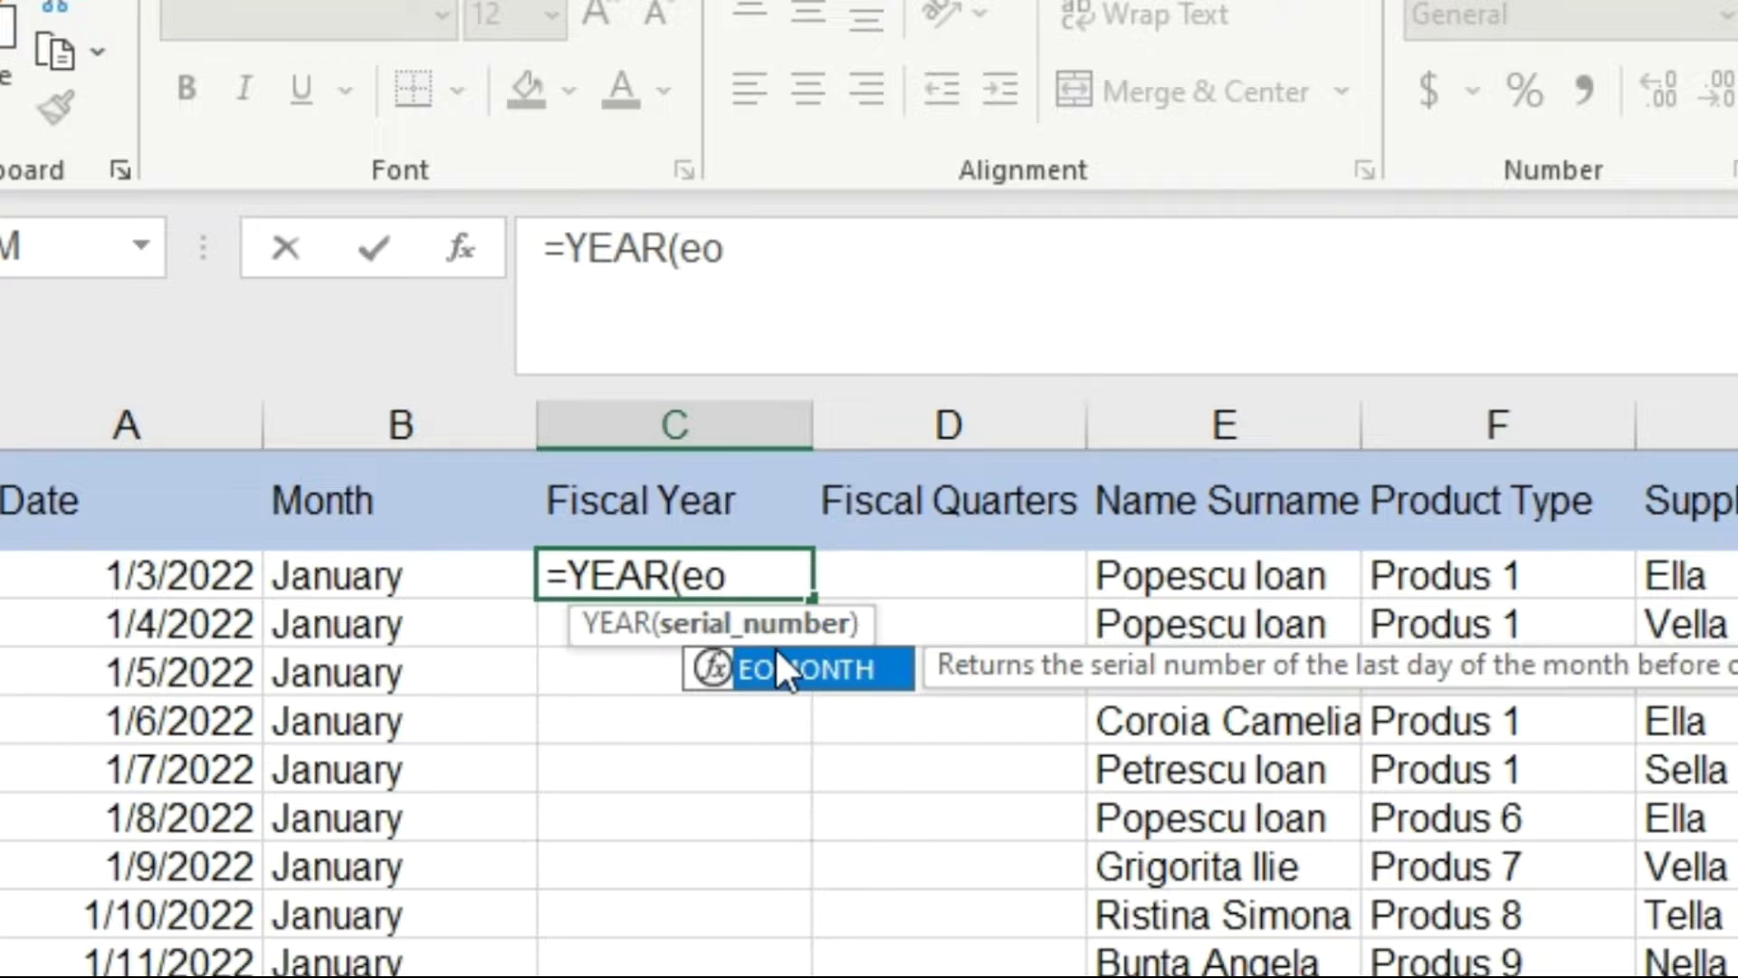
pyautogui.doubleClick(775, 665)
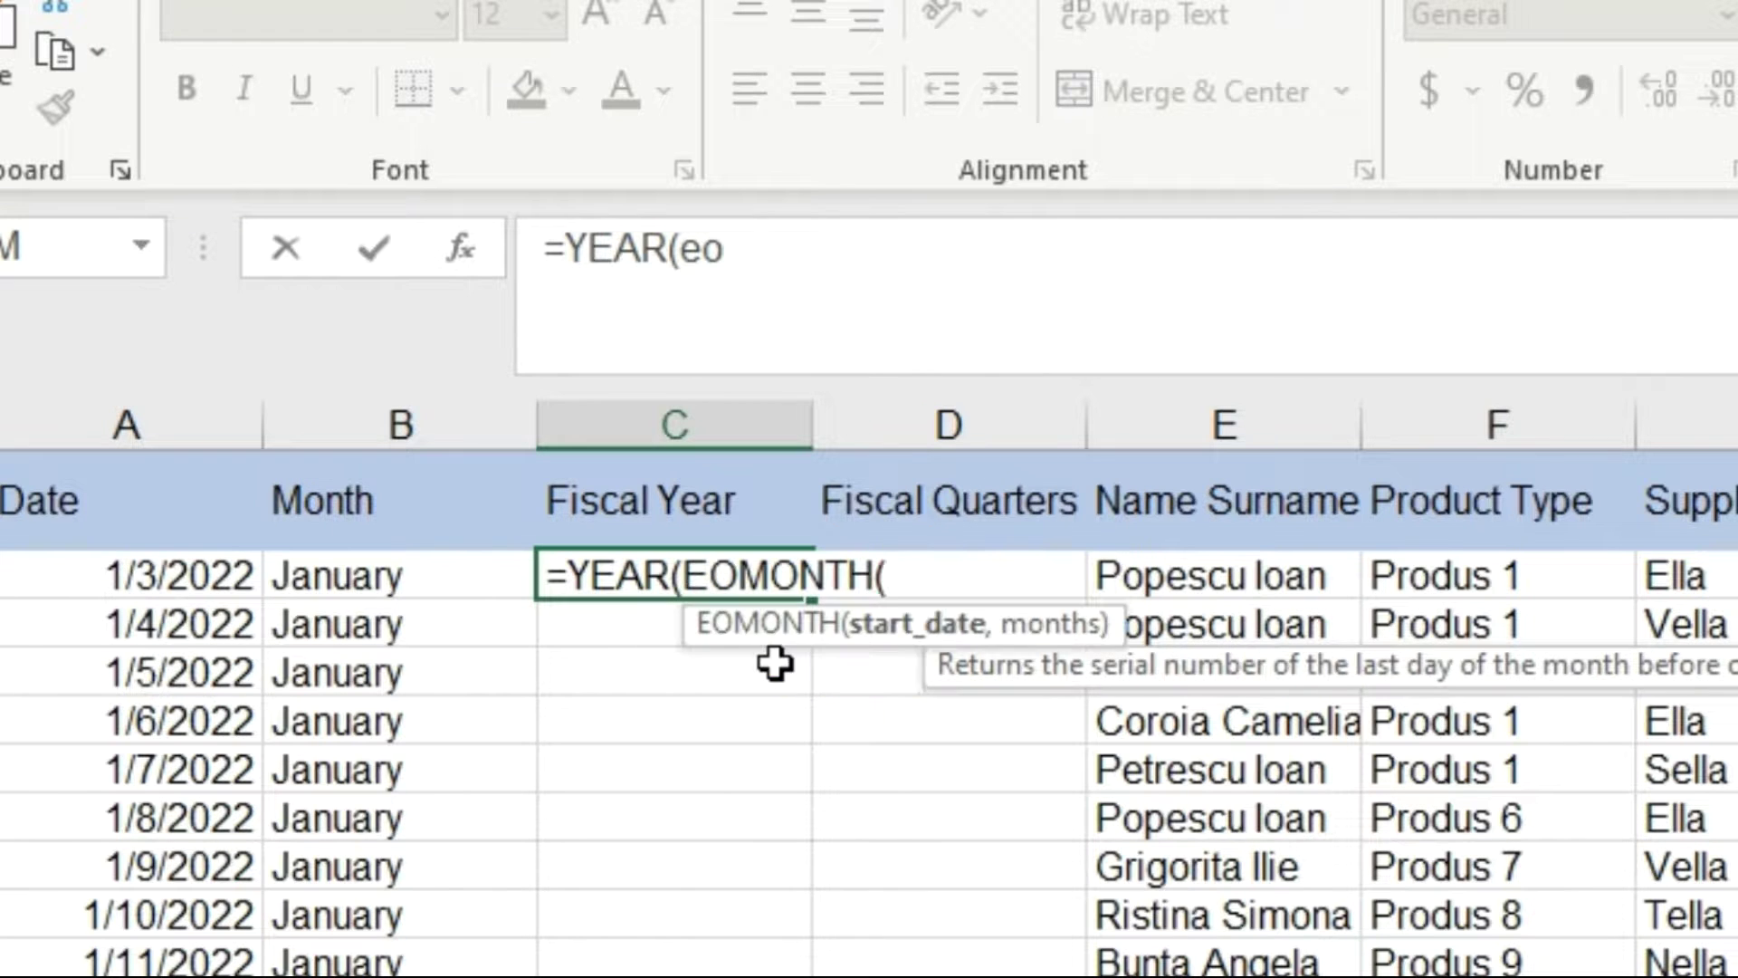
pyautogui.click(167, 588)
pyautogui.click(1137, 248)
pyautogui.write(',9')
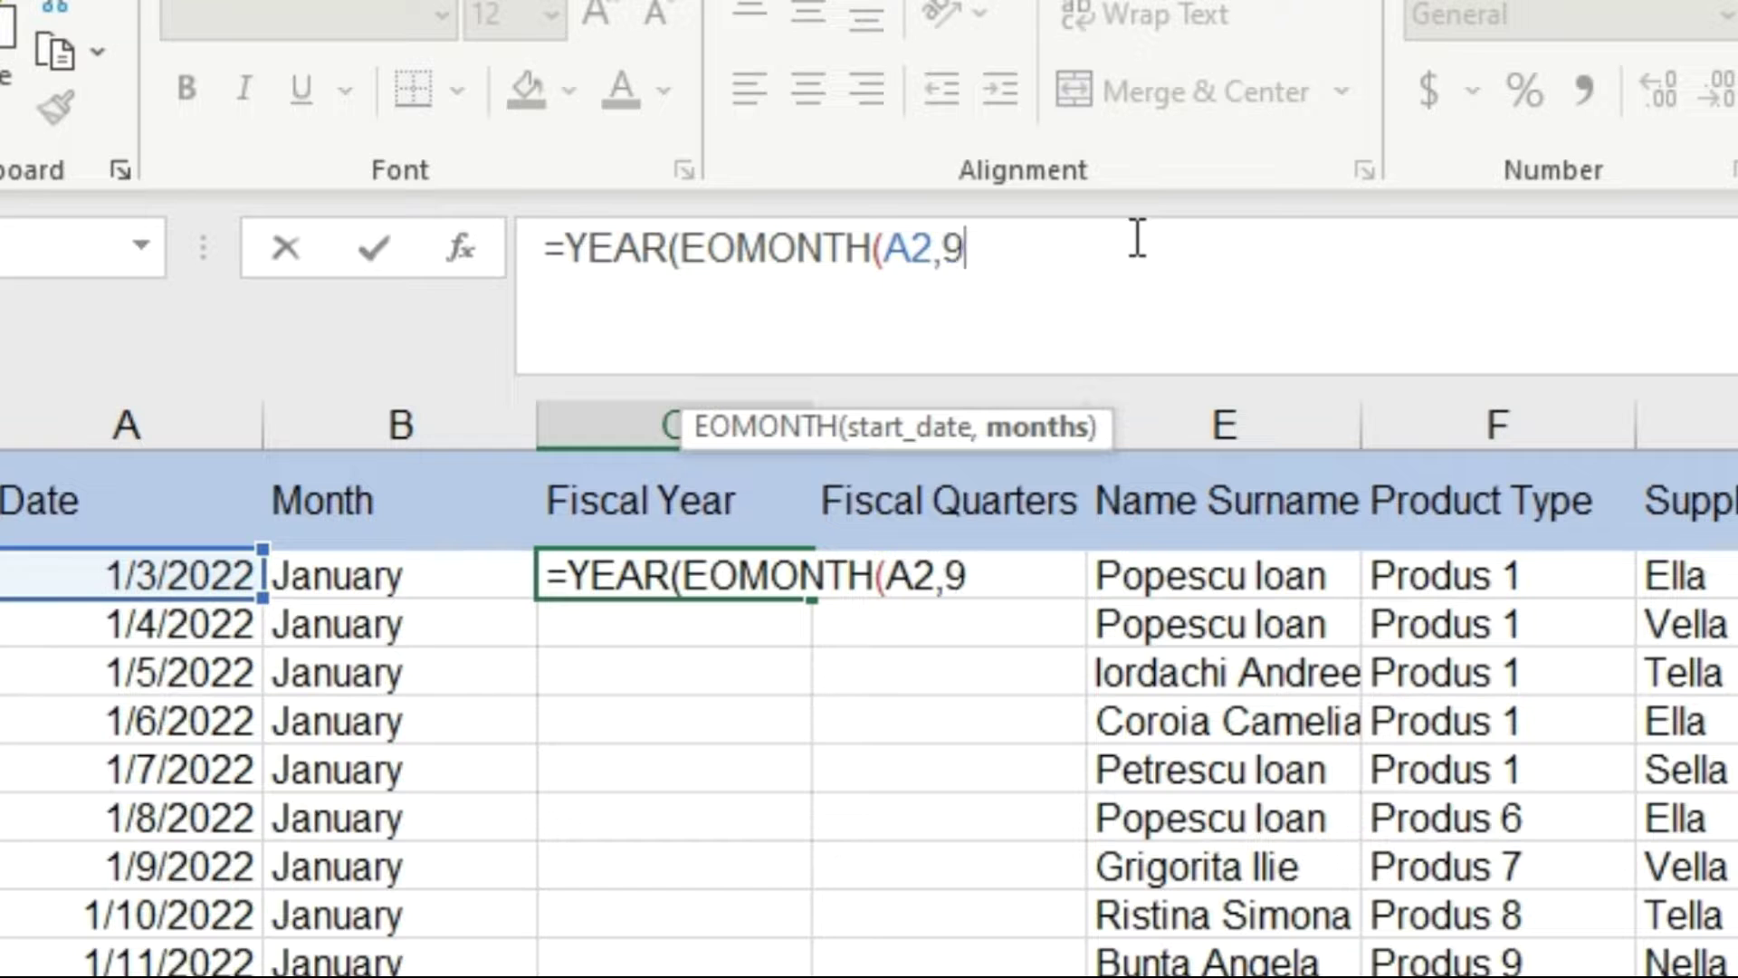
pyautogui.write(')')
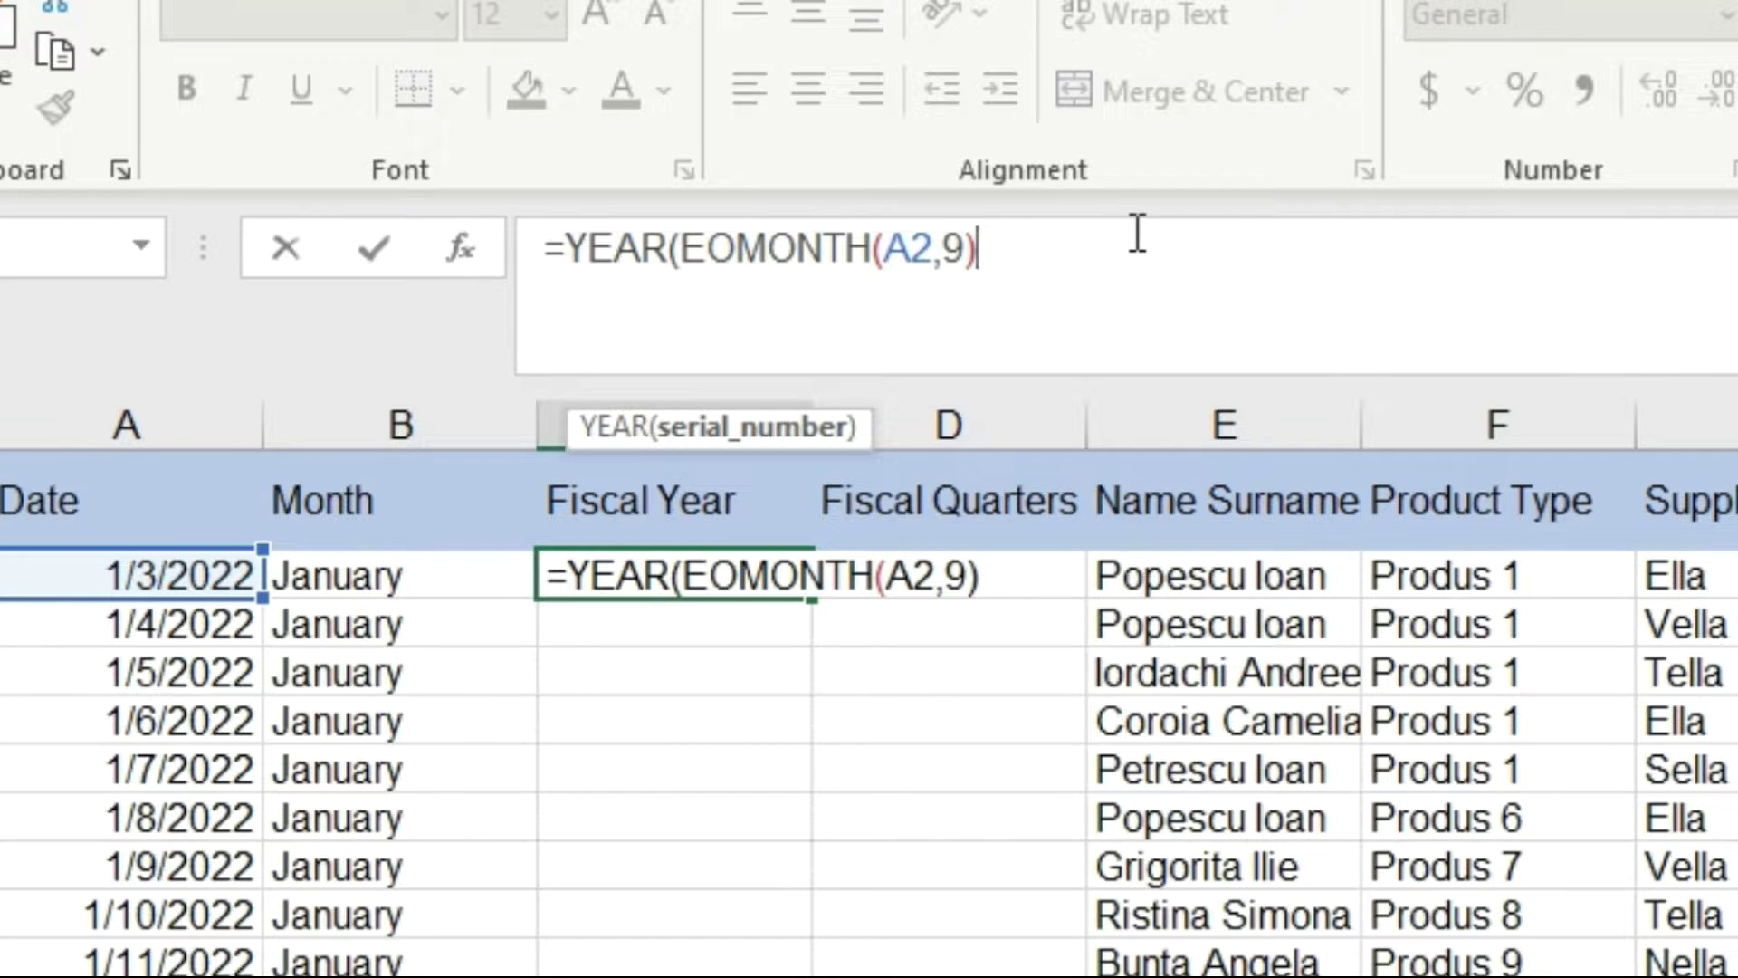
pyautogui.write('-1)')
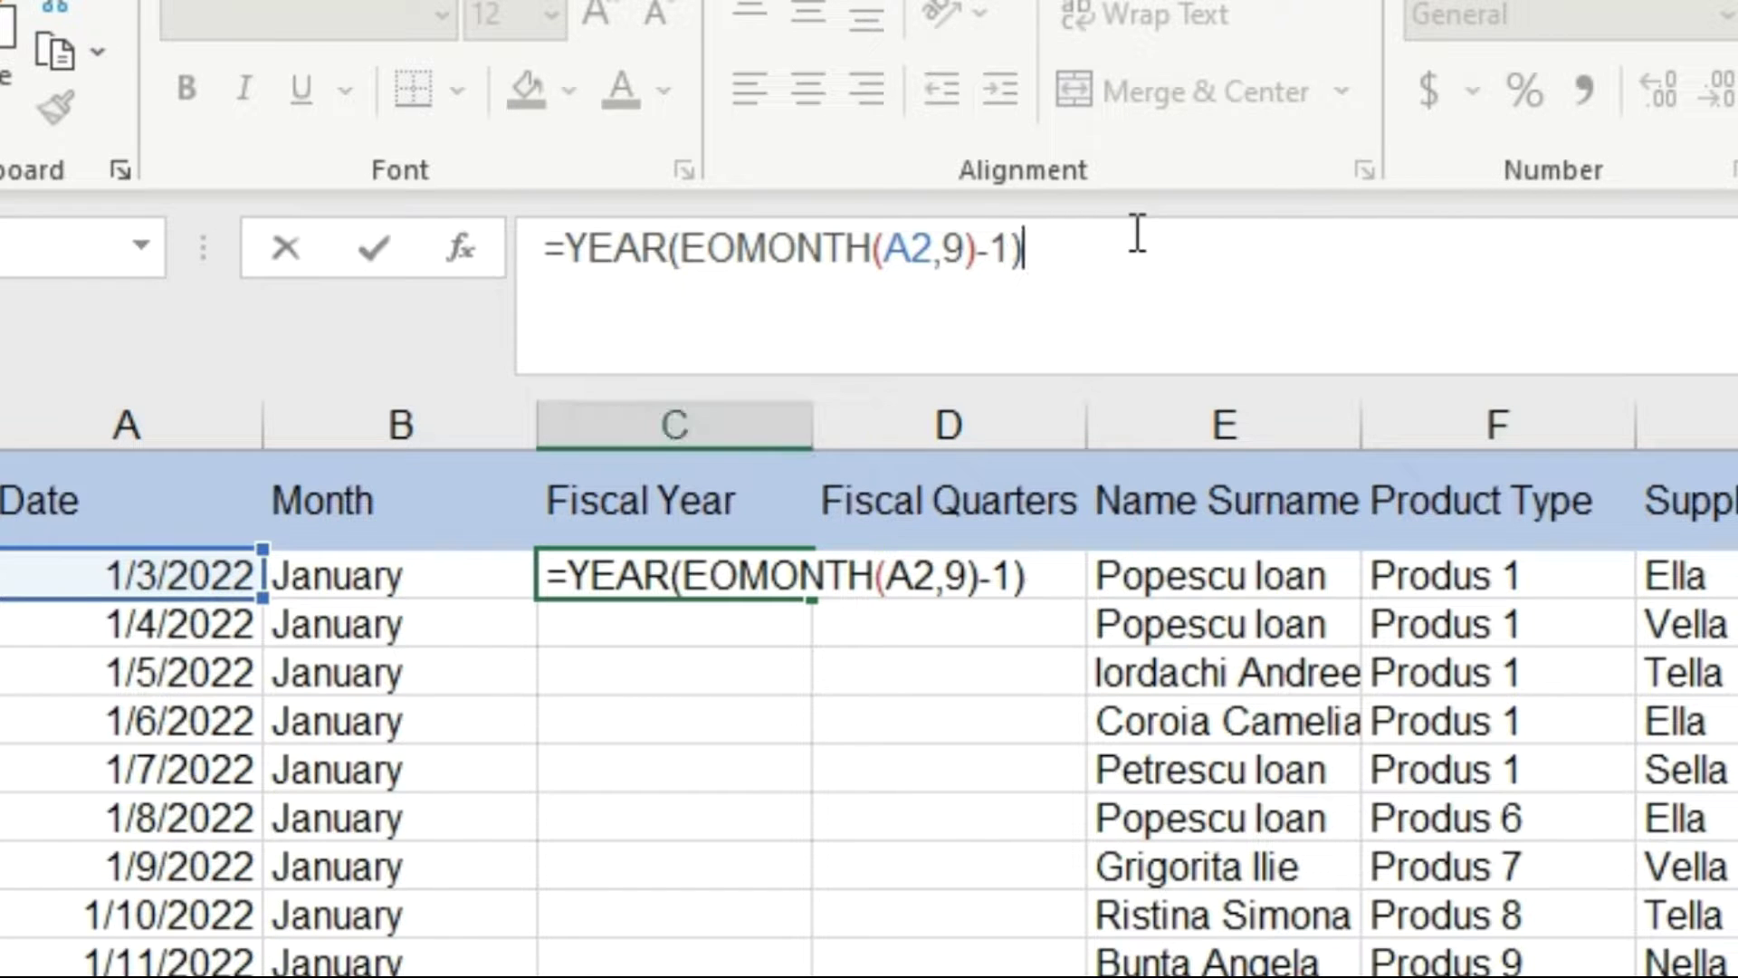
pyautogui.press('Return')
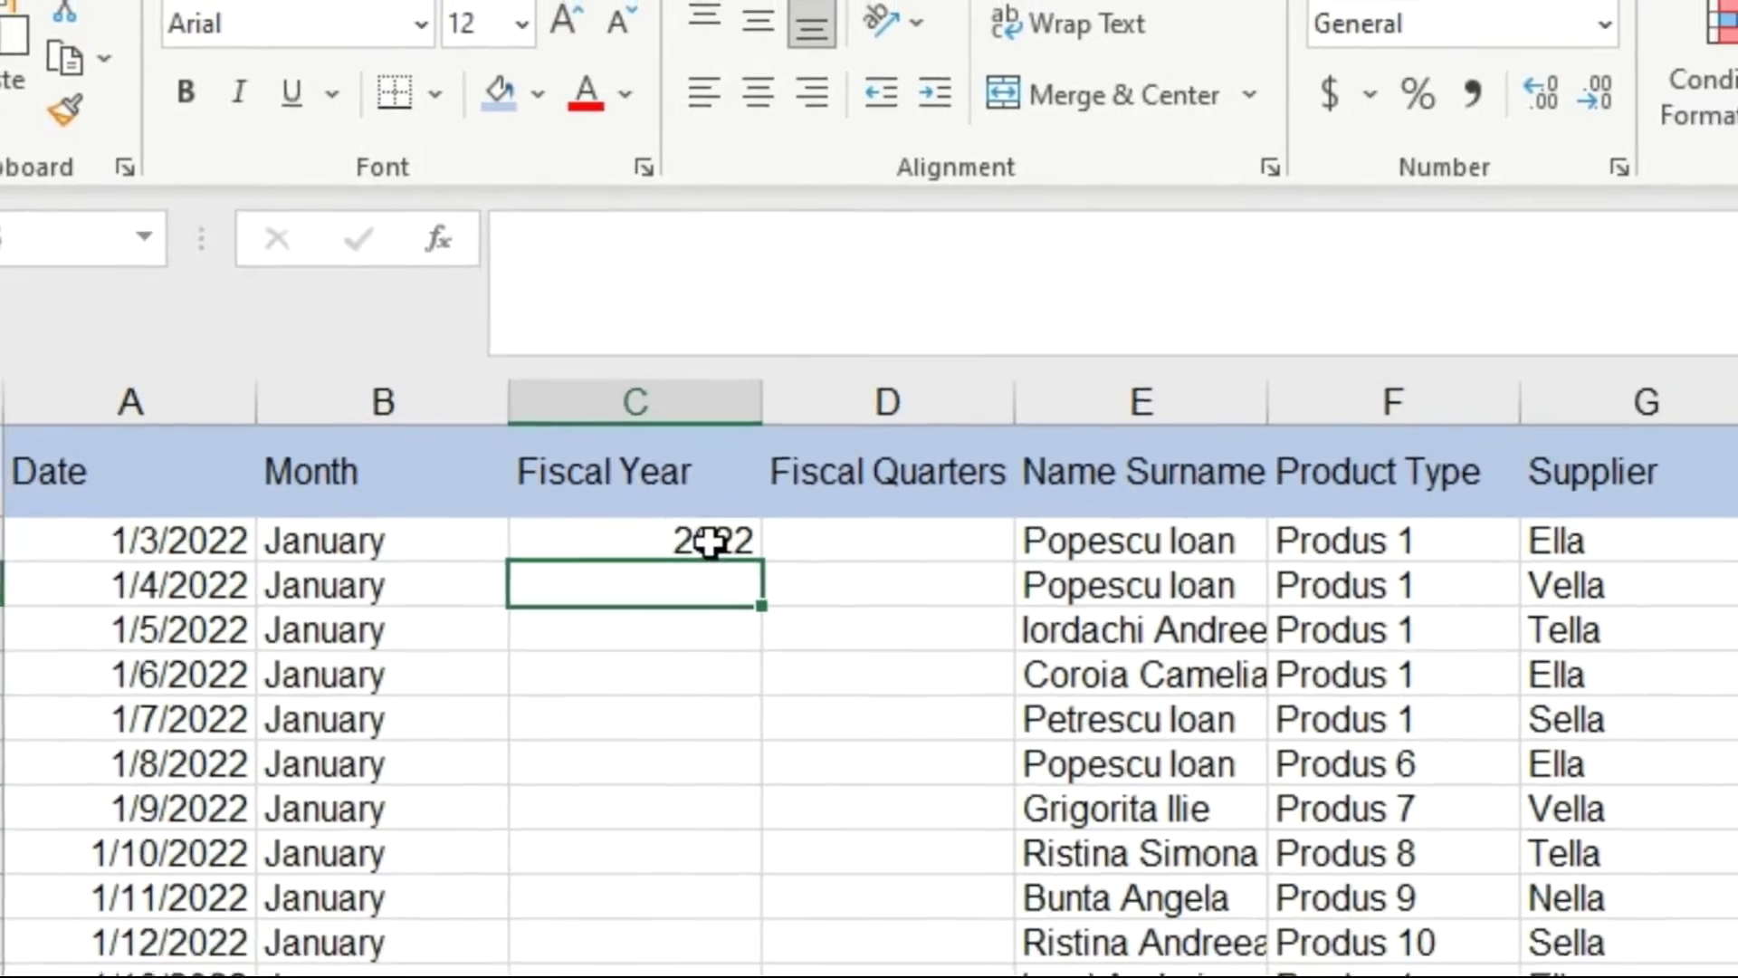
# - Fill the C2 formula down the whole Fiscal Year column and check the rows where March changes to April
pyautogui.click(796, 582)
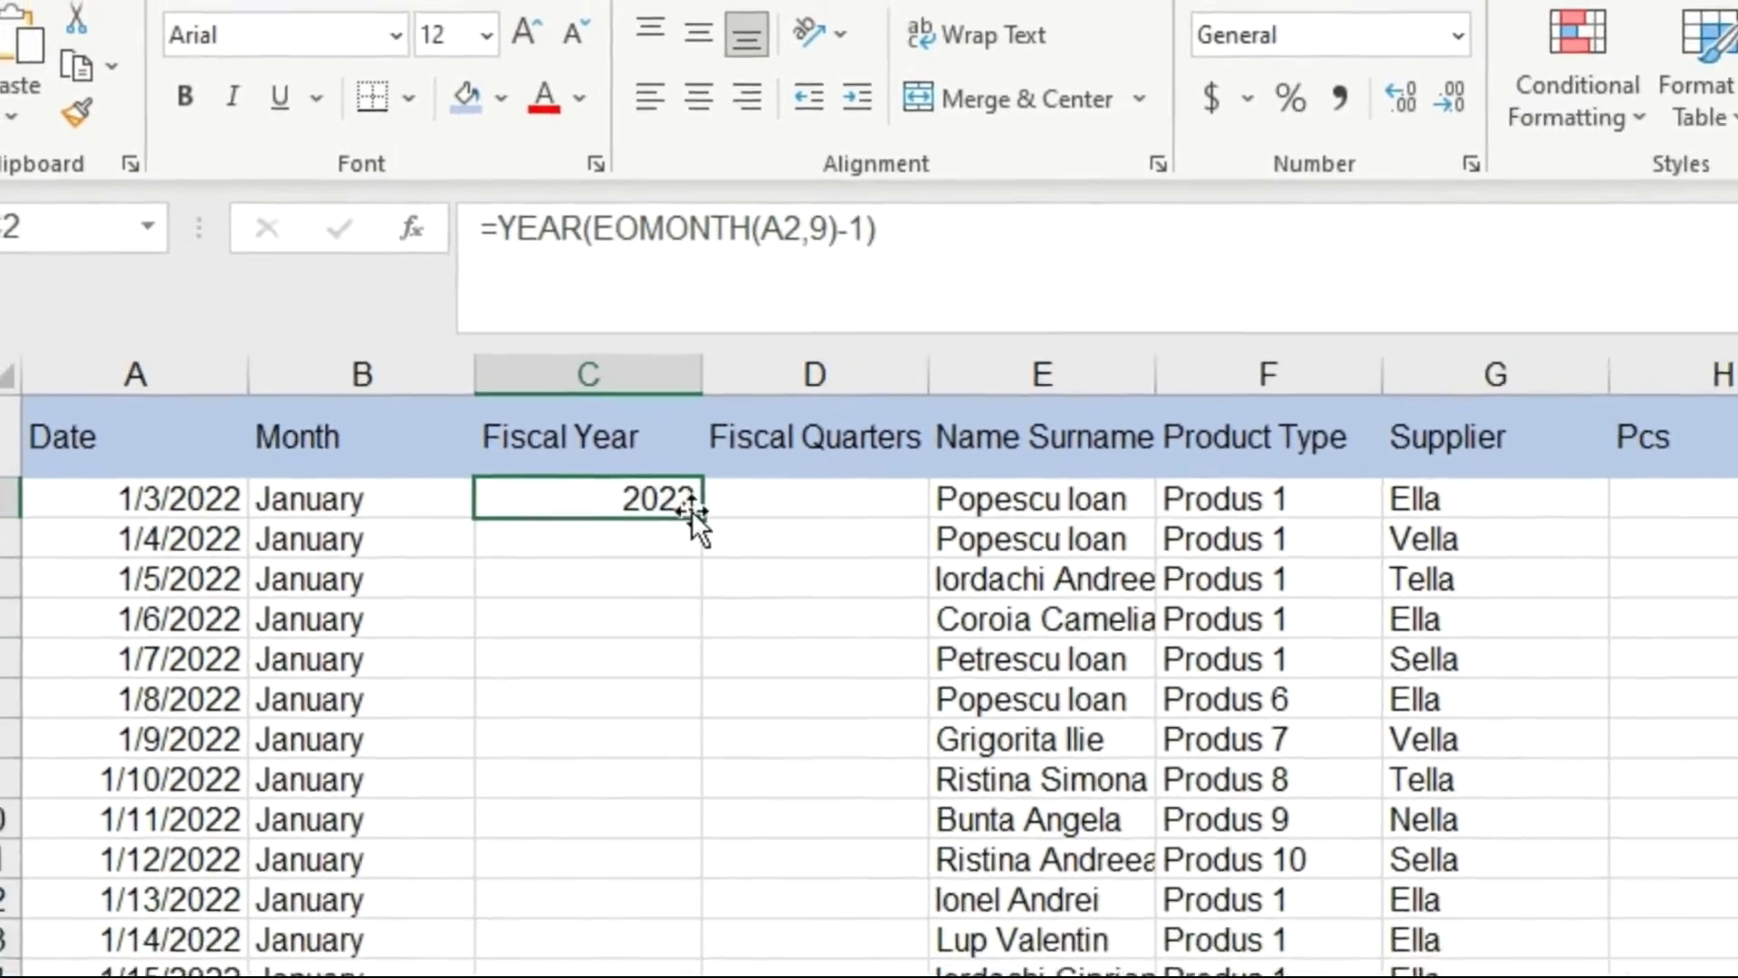
pyautogui.doubleClick(703, 519)
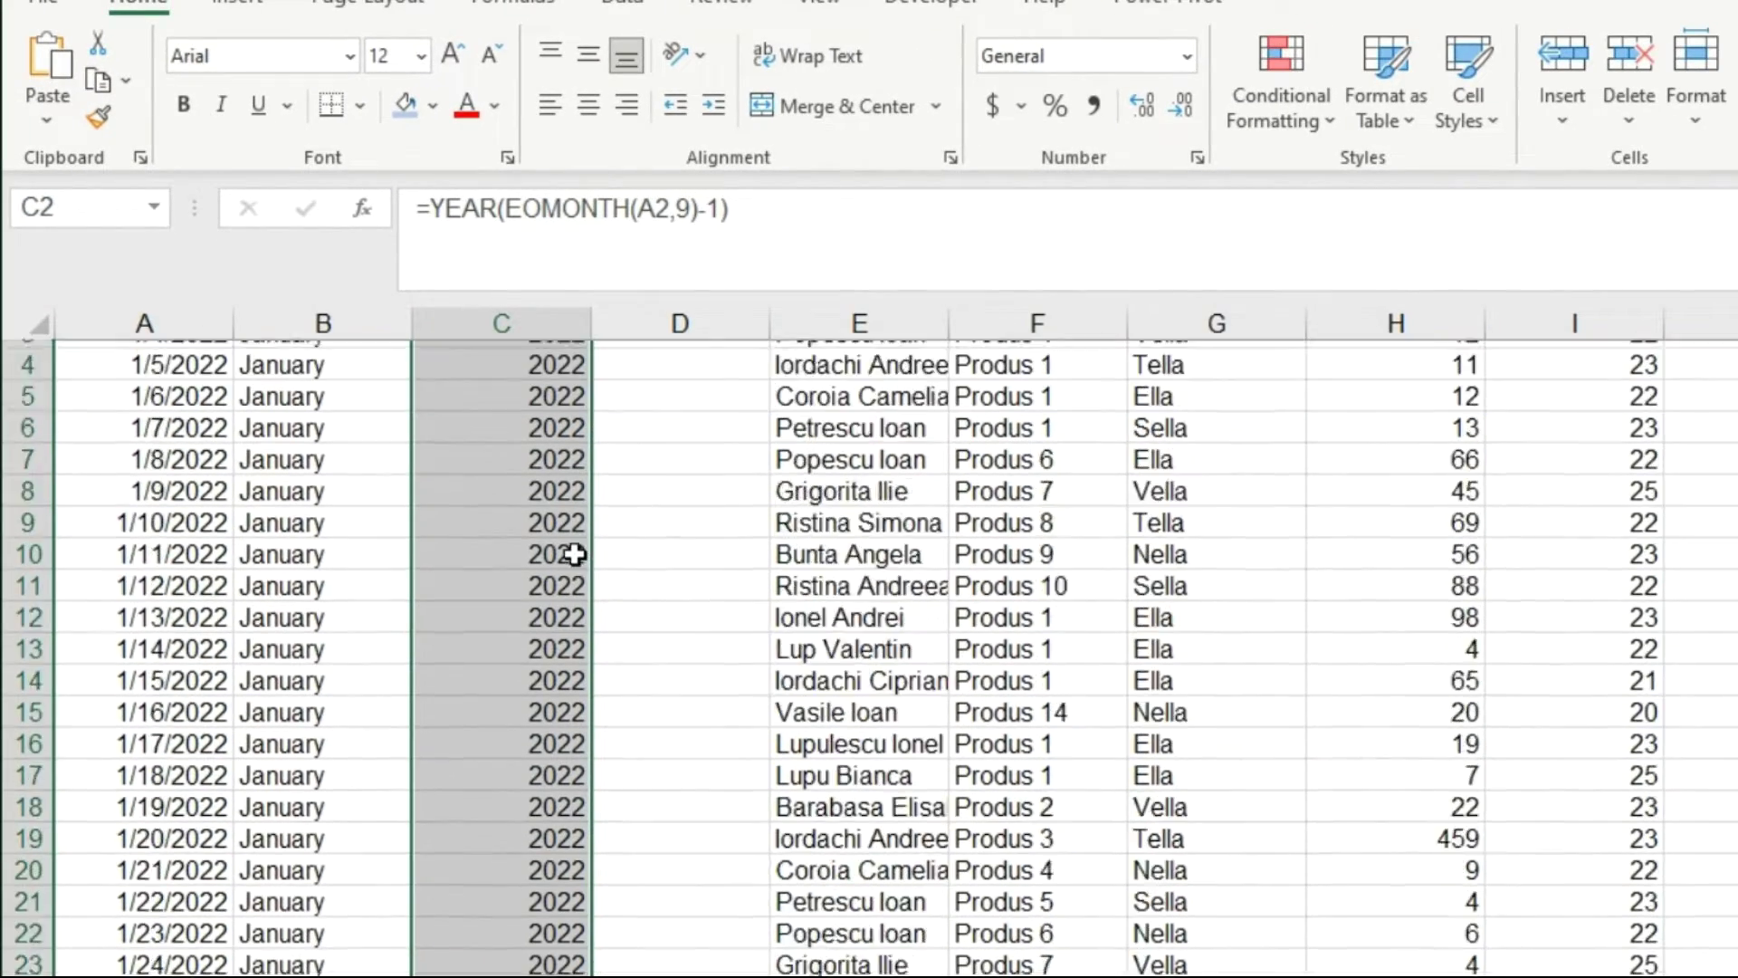
pyautogui.scroll(-20, 575, 554)
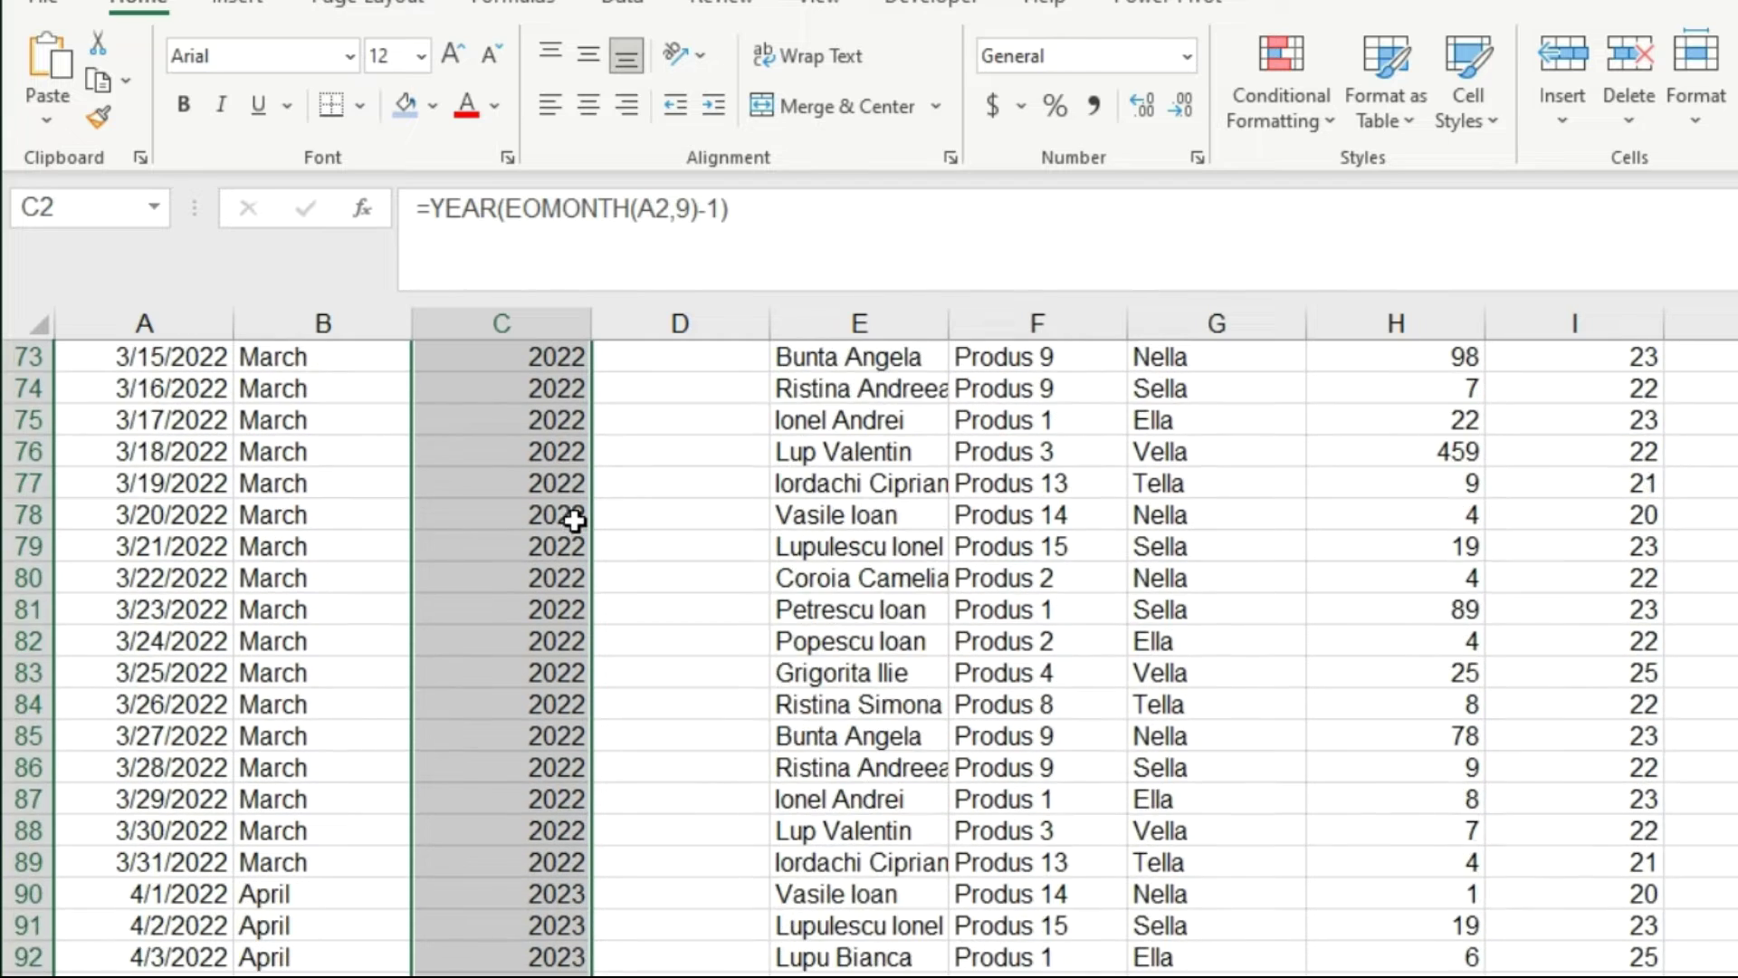
pyautogui.scroll(-5, 574, 522)
pyautogui.click(574, 518)
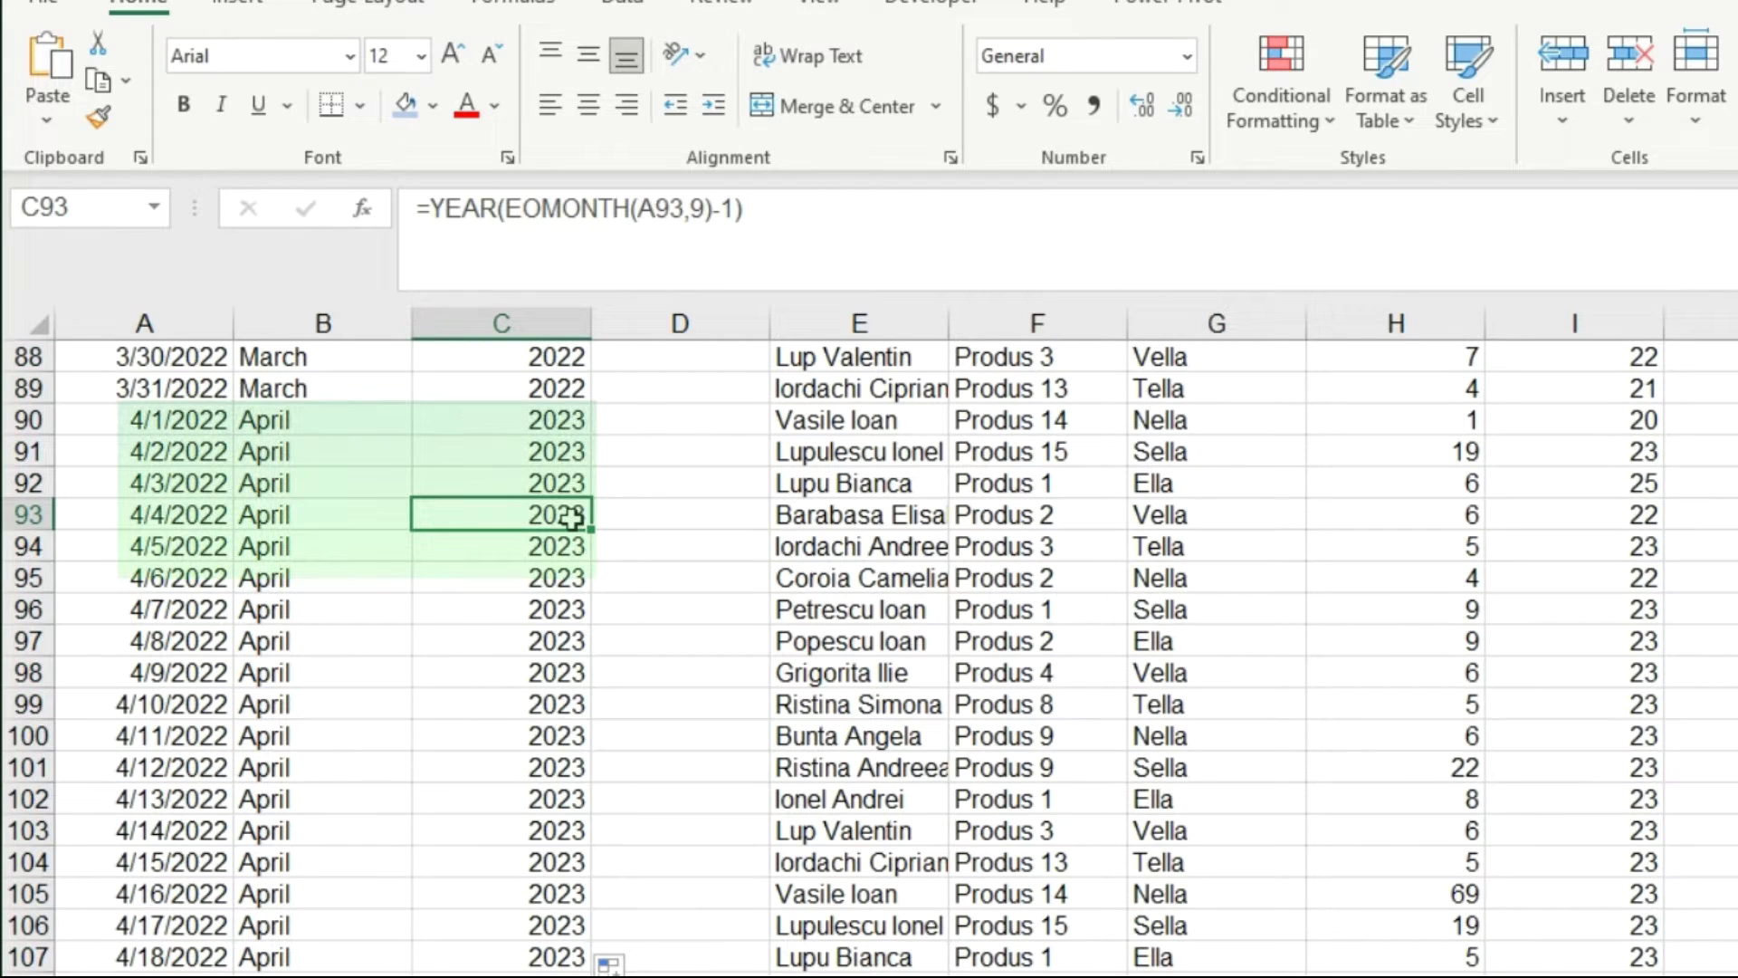
# - Rework the C2 formula so that 1 is subtracted outside the YEAR function: =YEAR(EOMONTH(A2,9))-1
pyautogui.scroll(20, 570, 512)
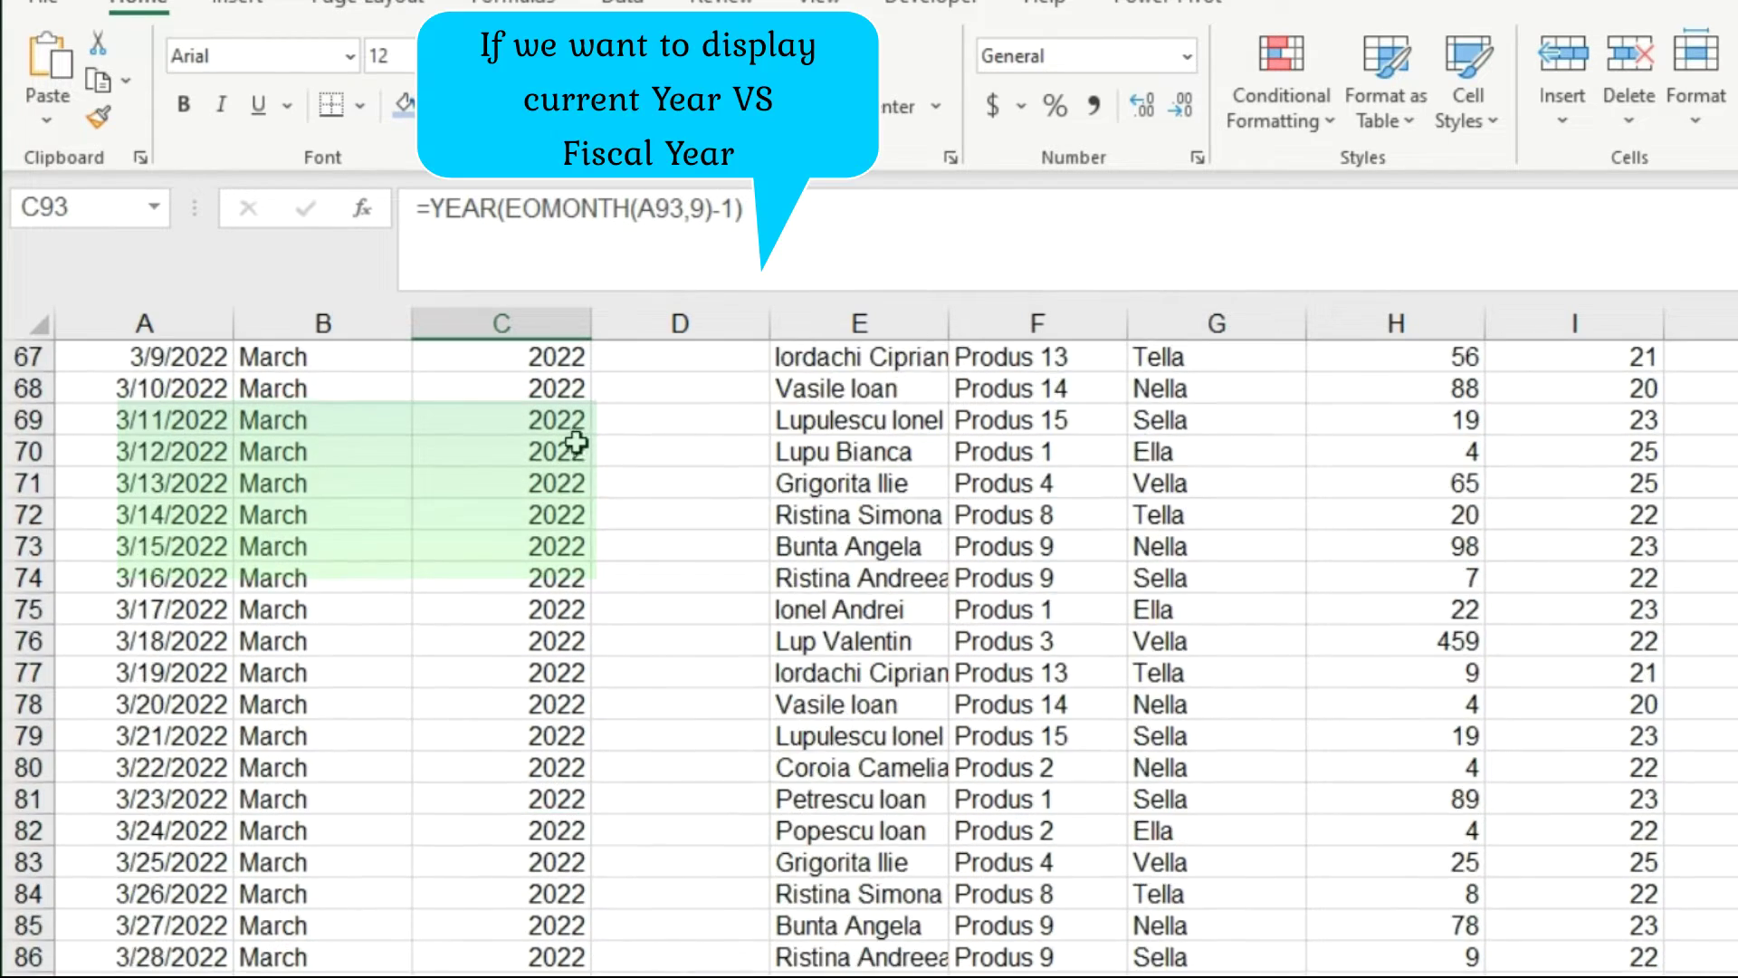
pyautogui.scroll(4, 575, 444)
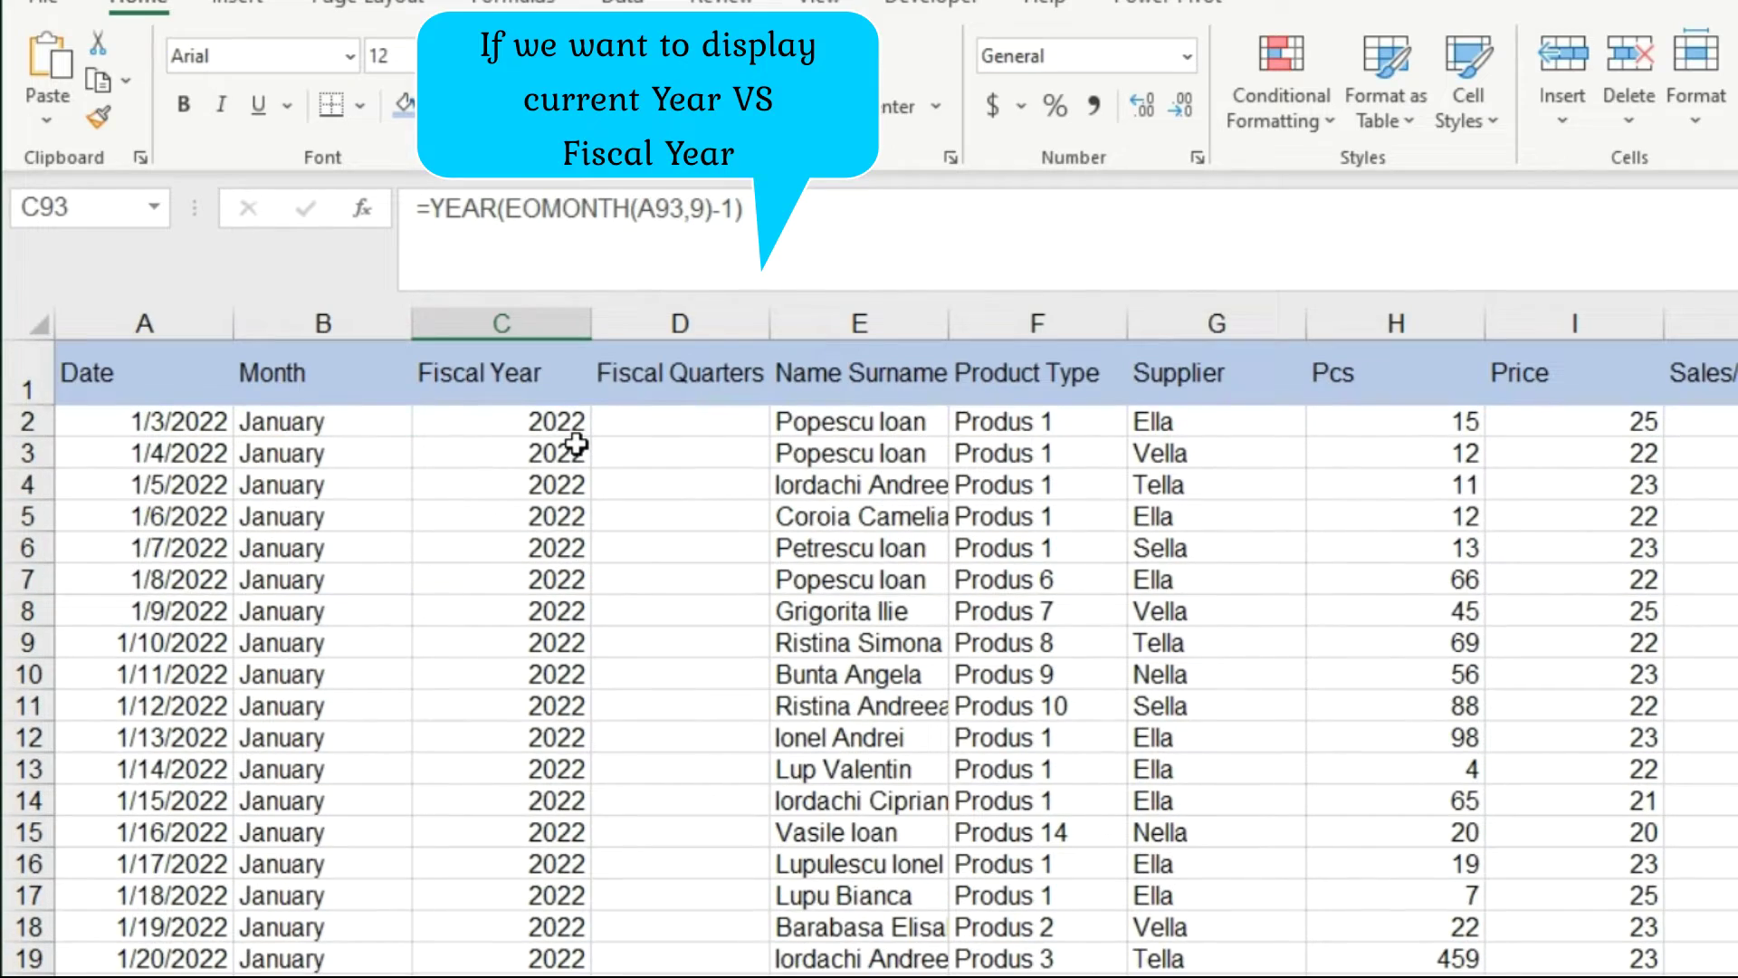
pyautogui.click(555, 418)
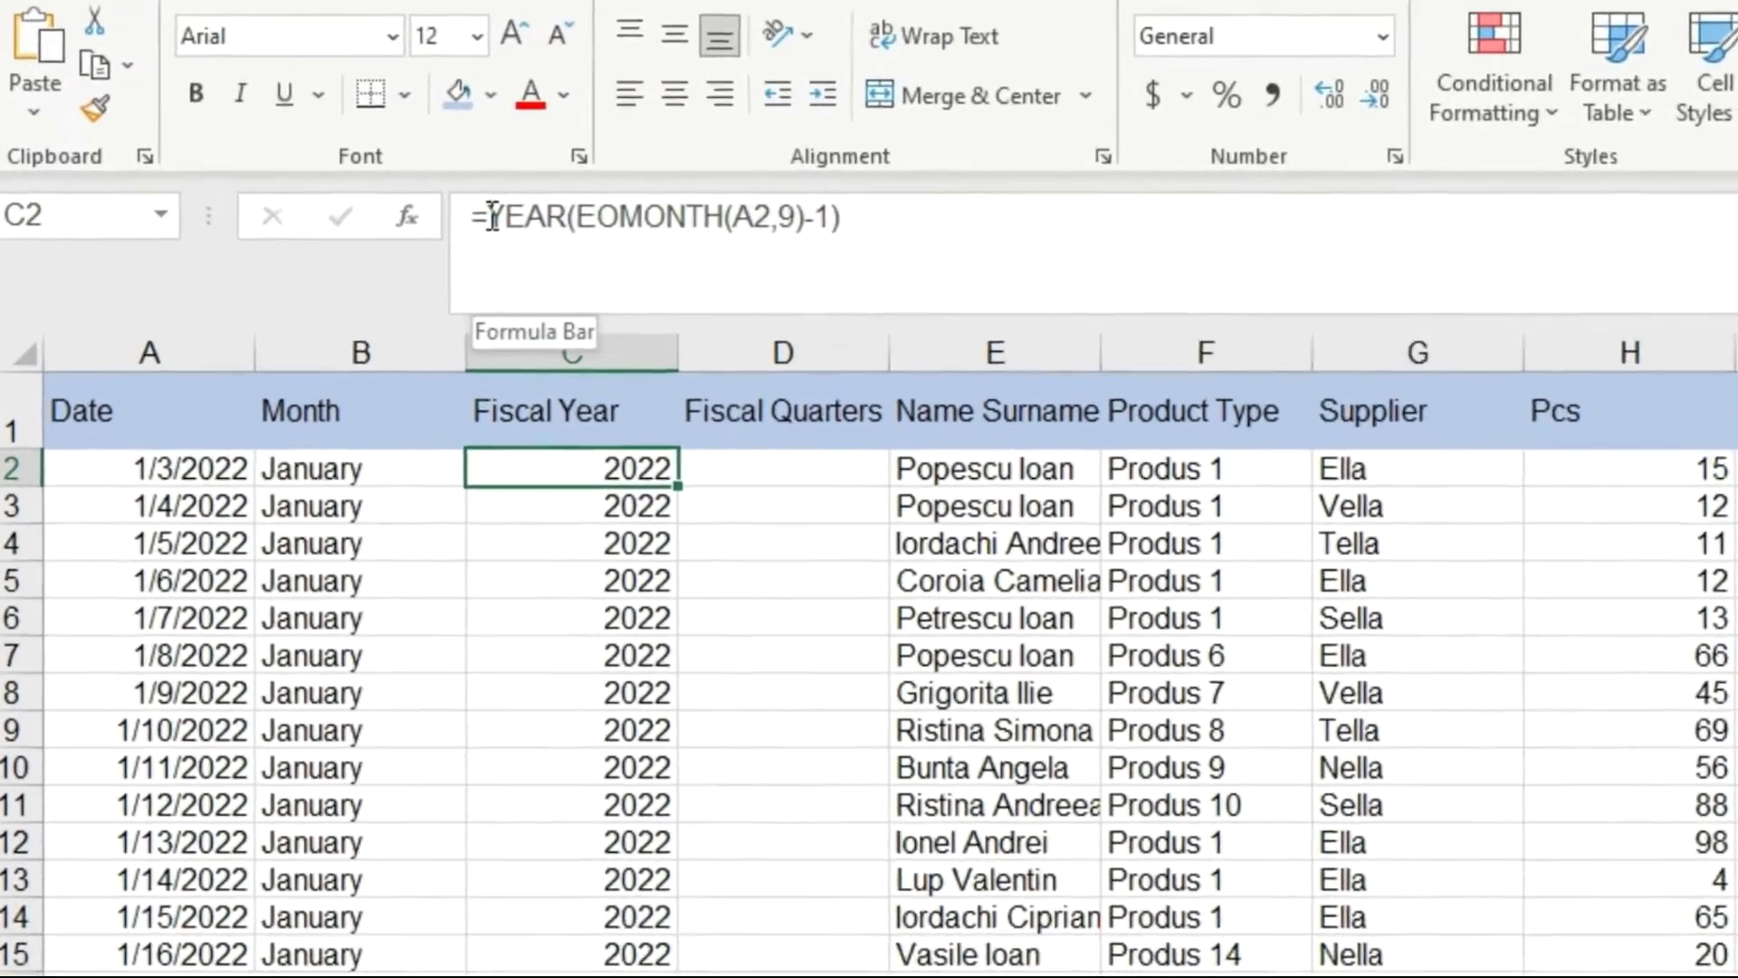
pyautogui.click(914, 216)
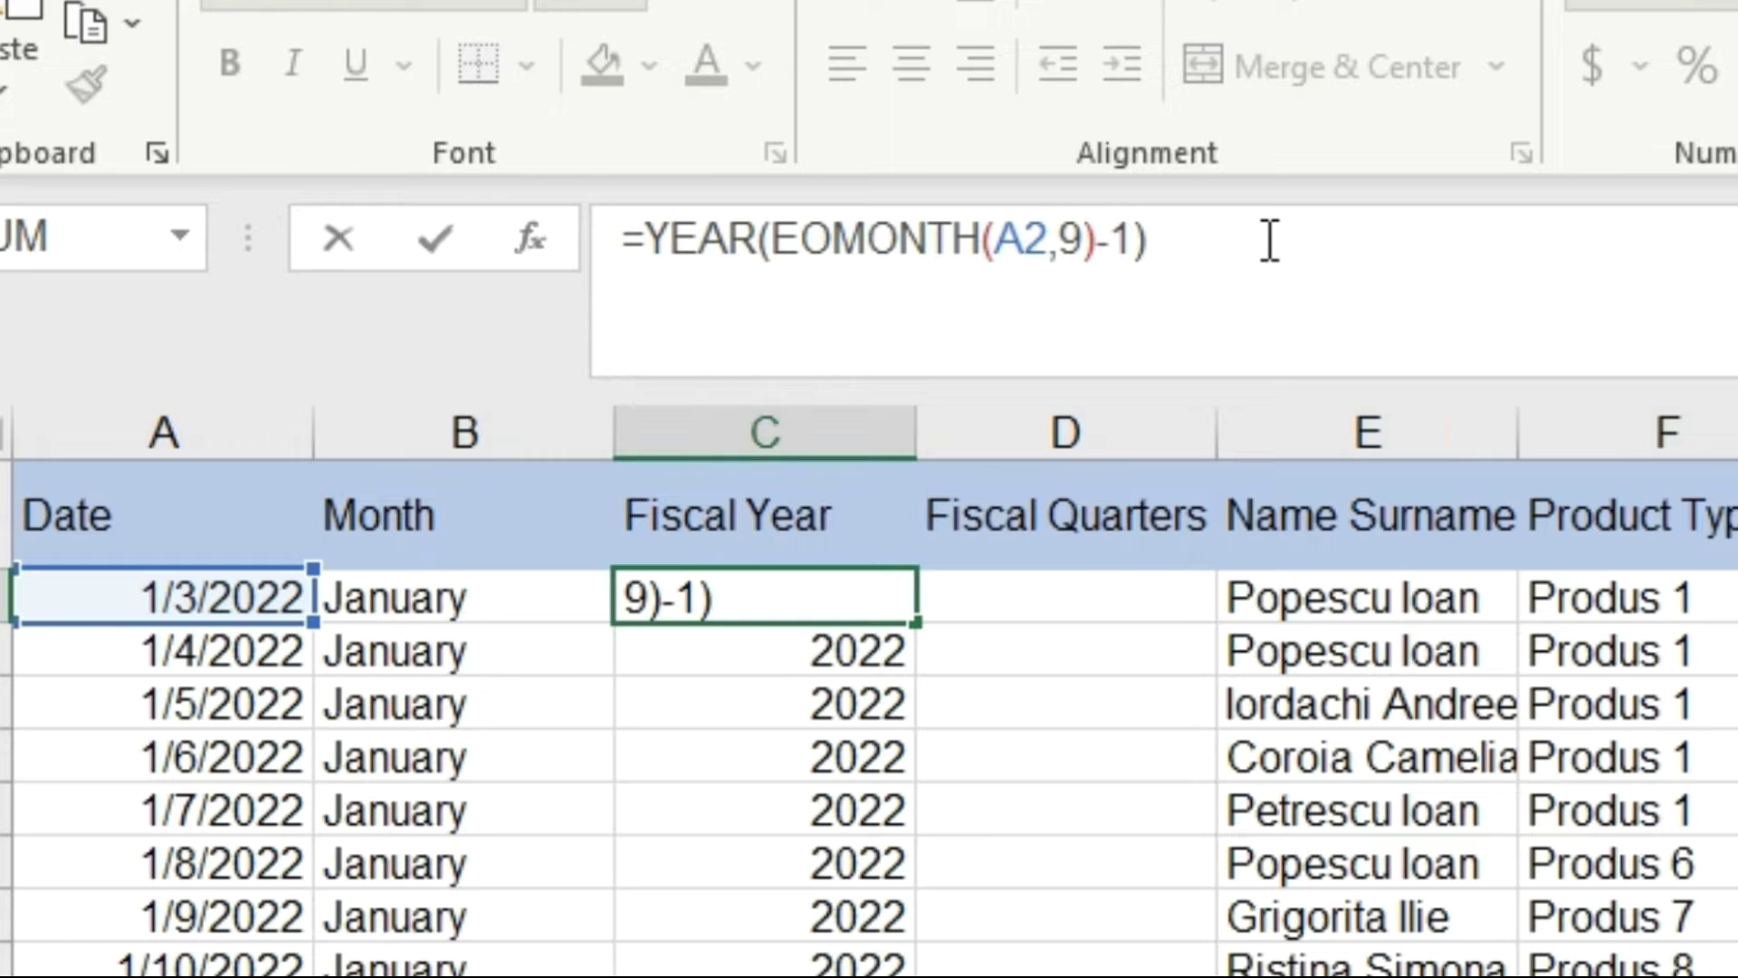
pyautogui.press('BackSpace')
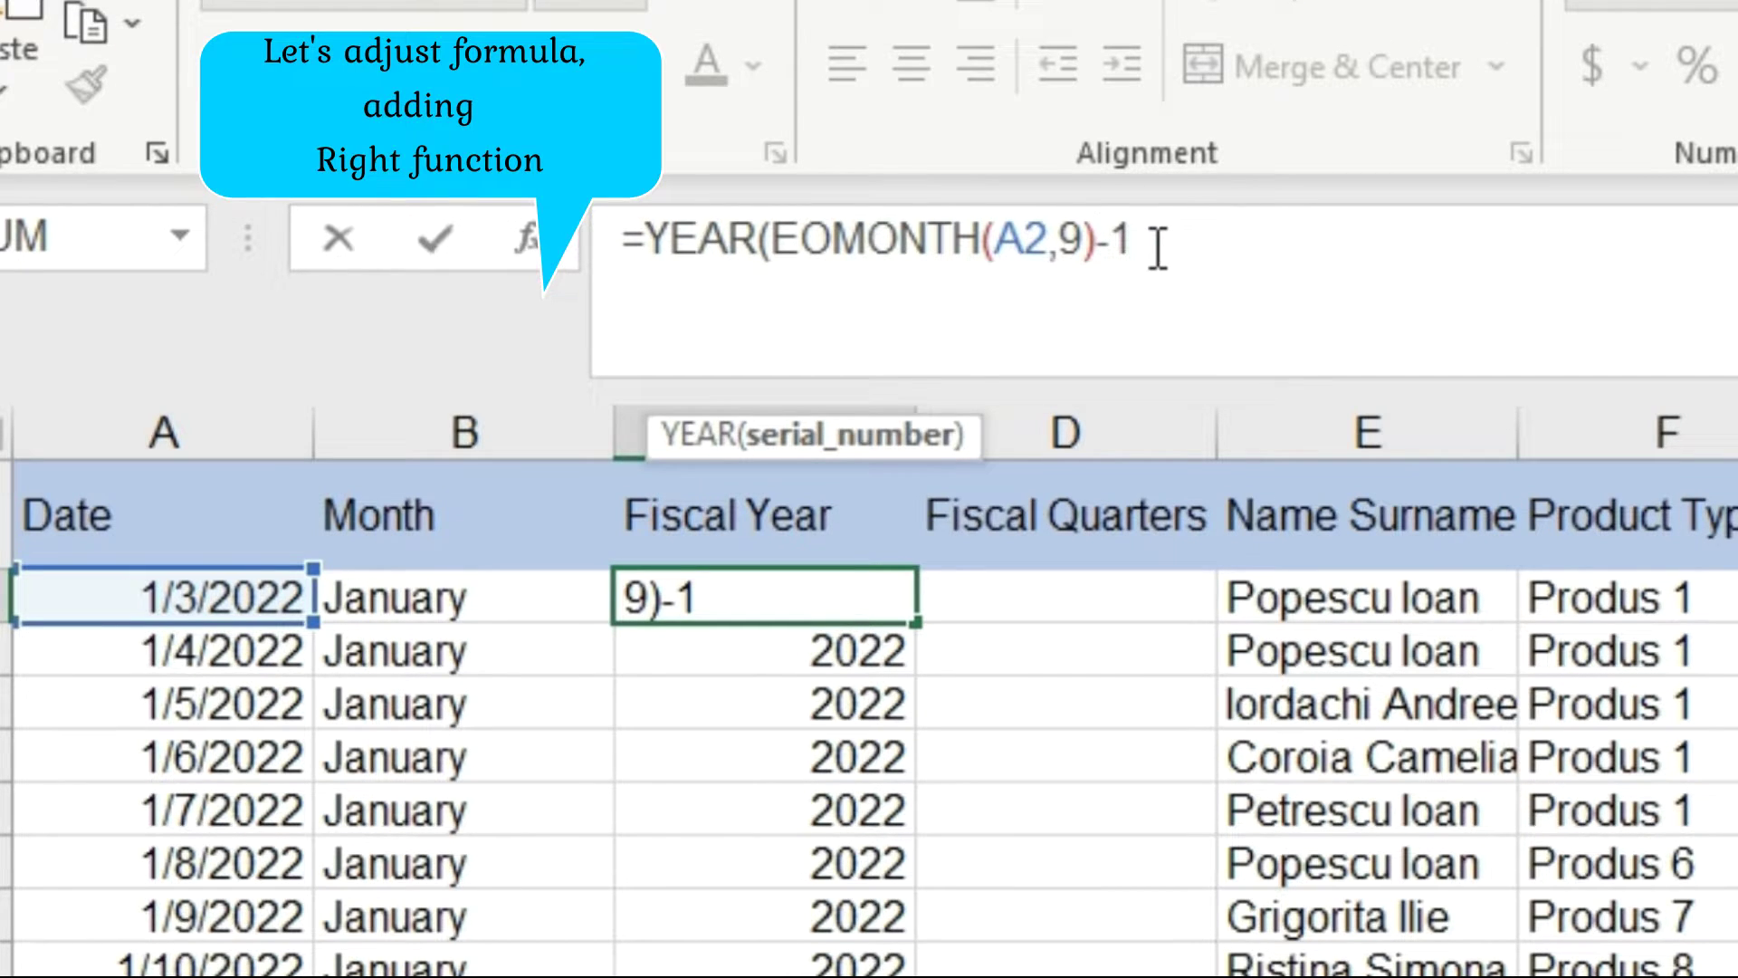
pyautogui.press('Left')
pyautogui.press('Left')
pyautogui.write(')')
pyautogui.press('Right')
pyautogui.press('Right')
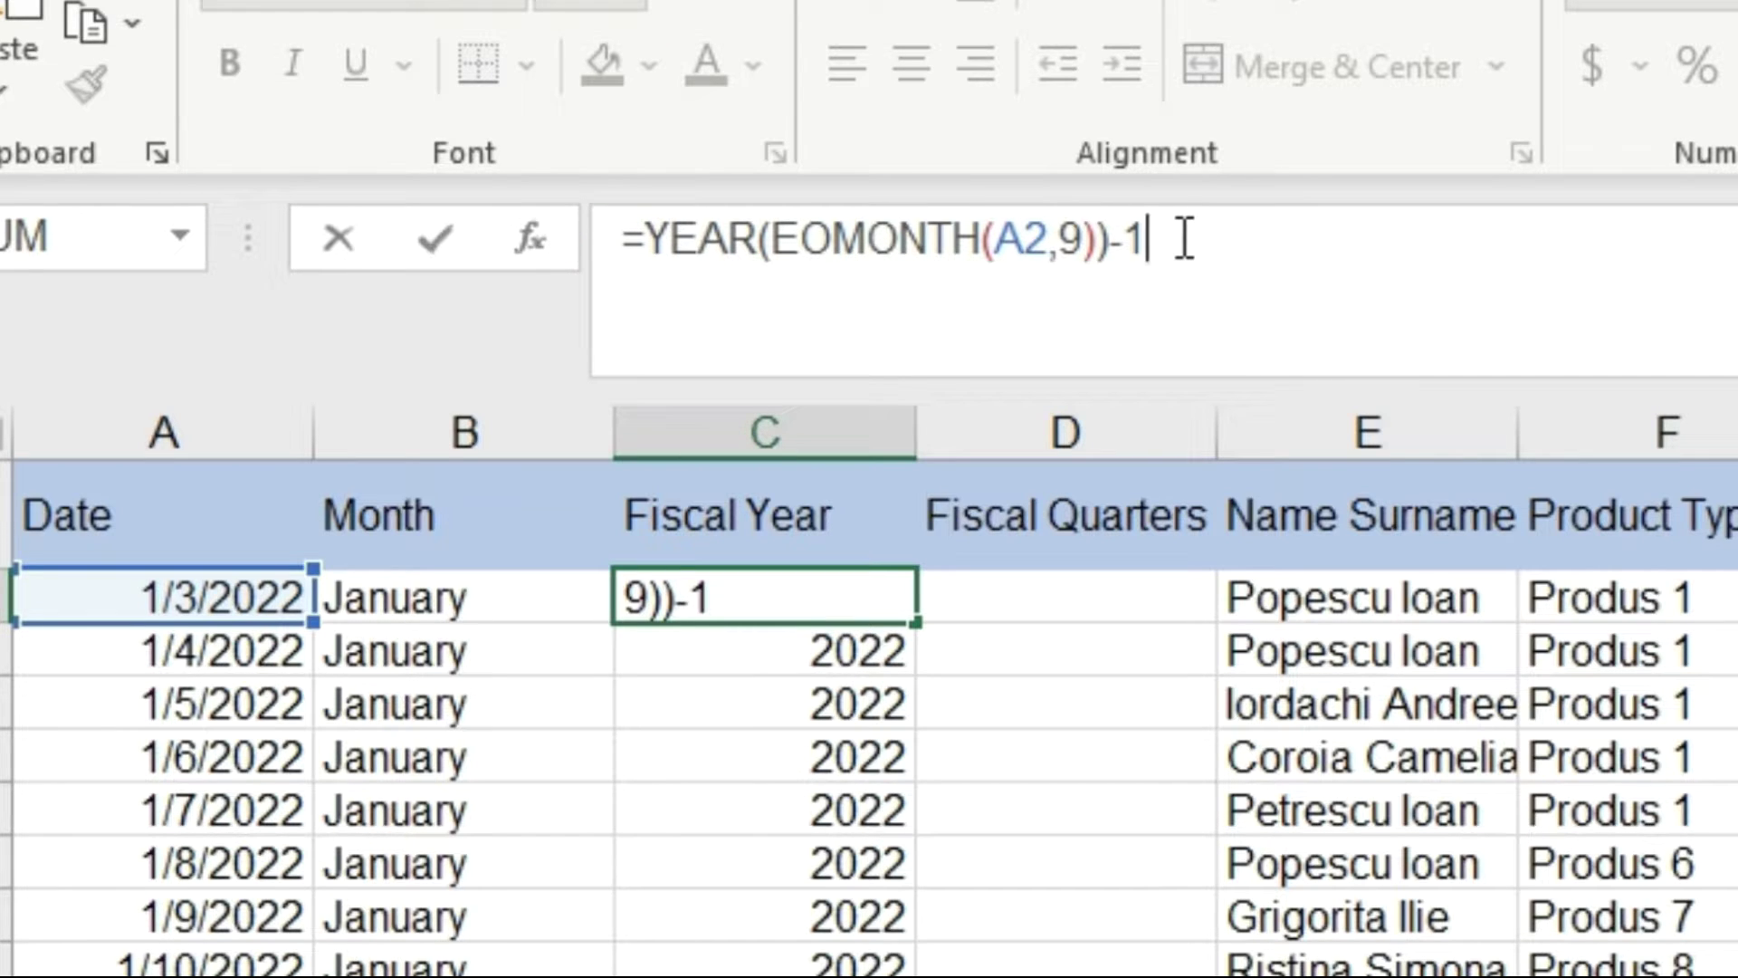
# - Append &"/"& RIGHT(YEAR(EOMONTH(A2,9)),2) to the C2 formula and enter it
pyautogui.write('&"/"')
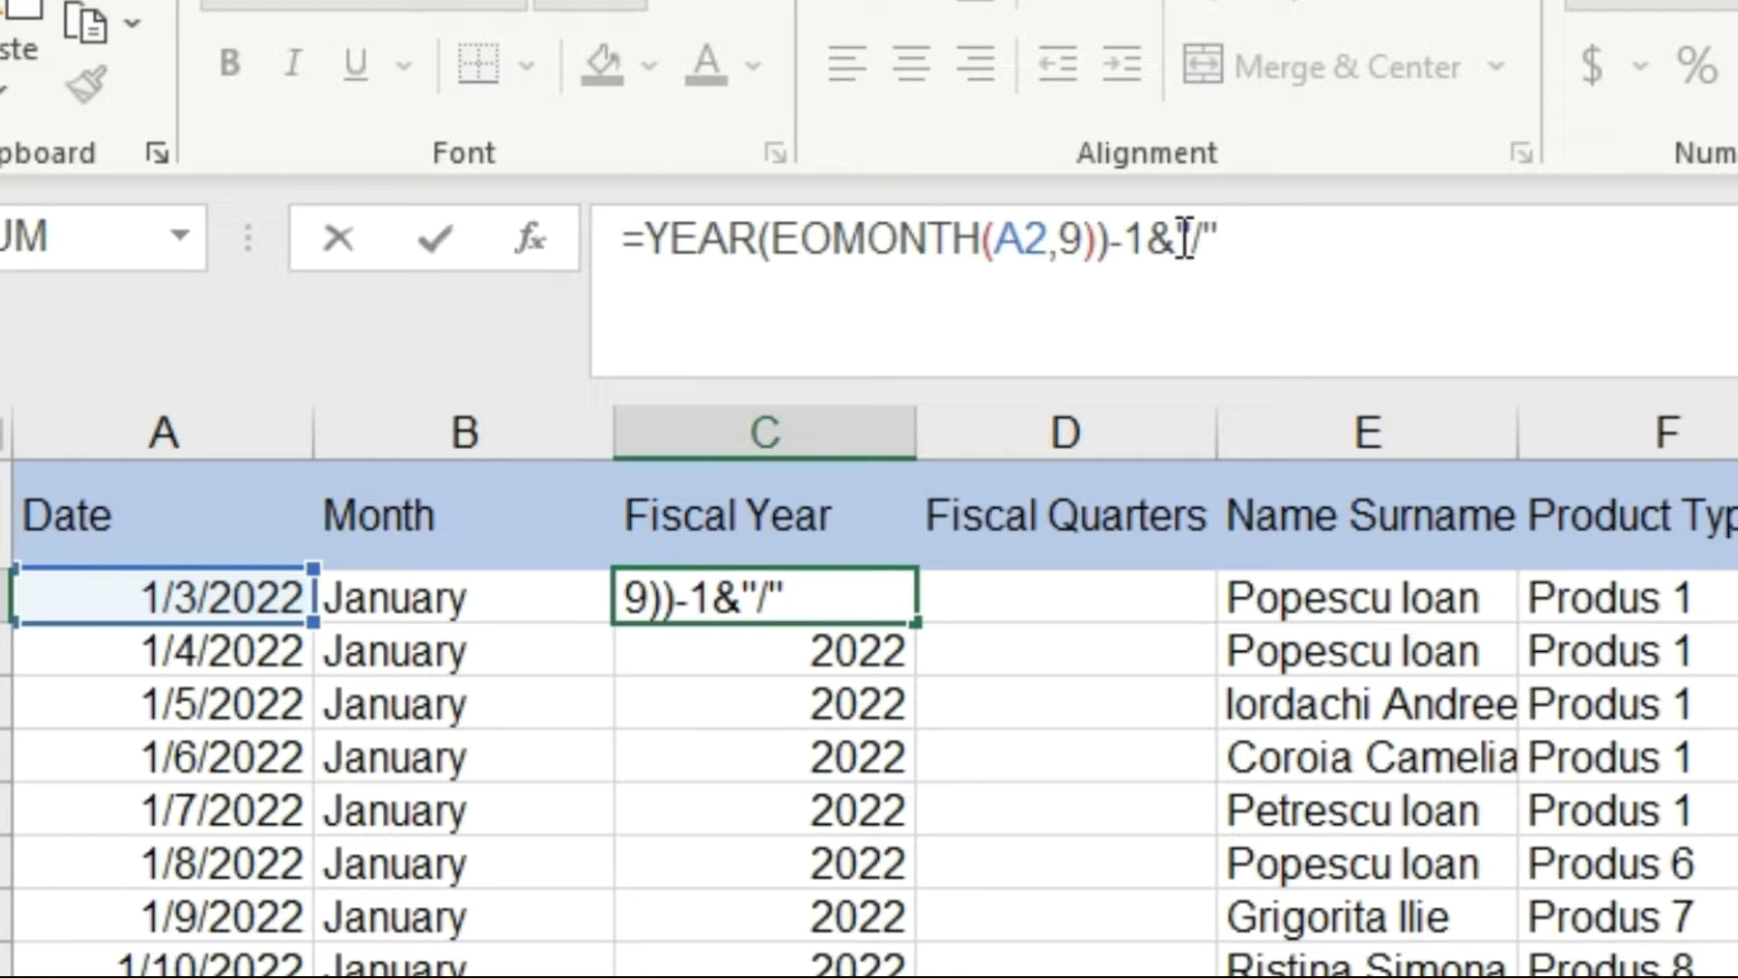
pyautogui.write('& Rig')
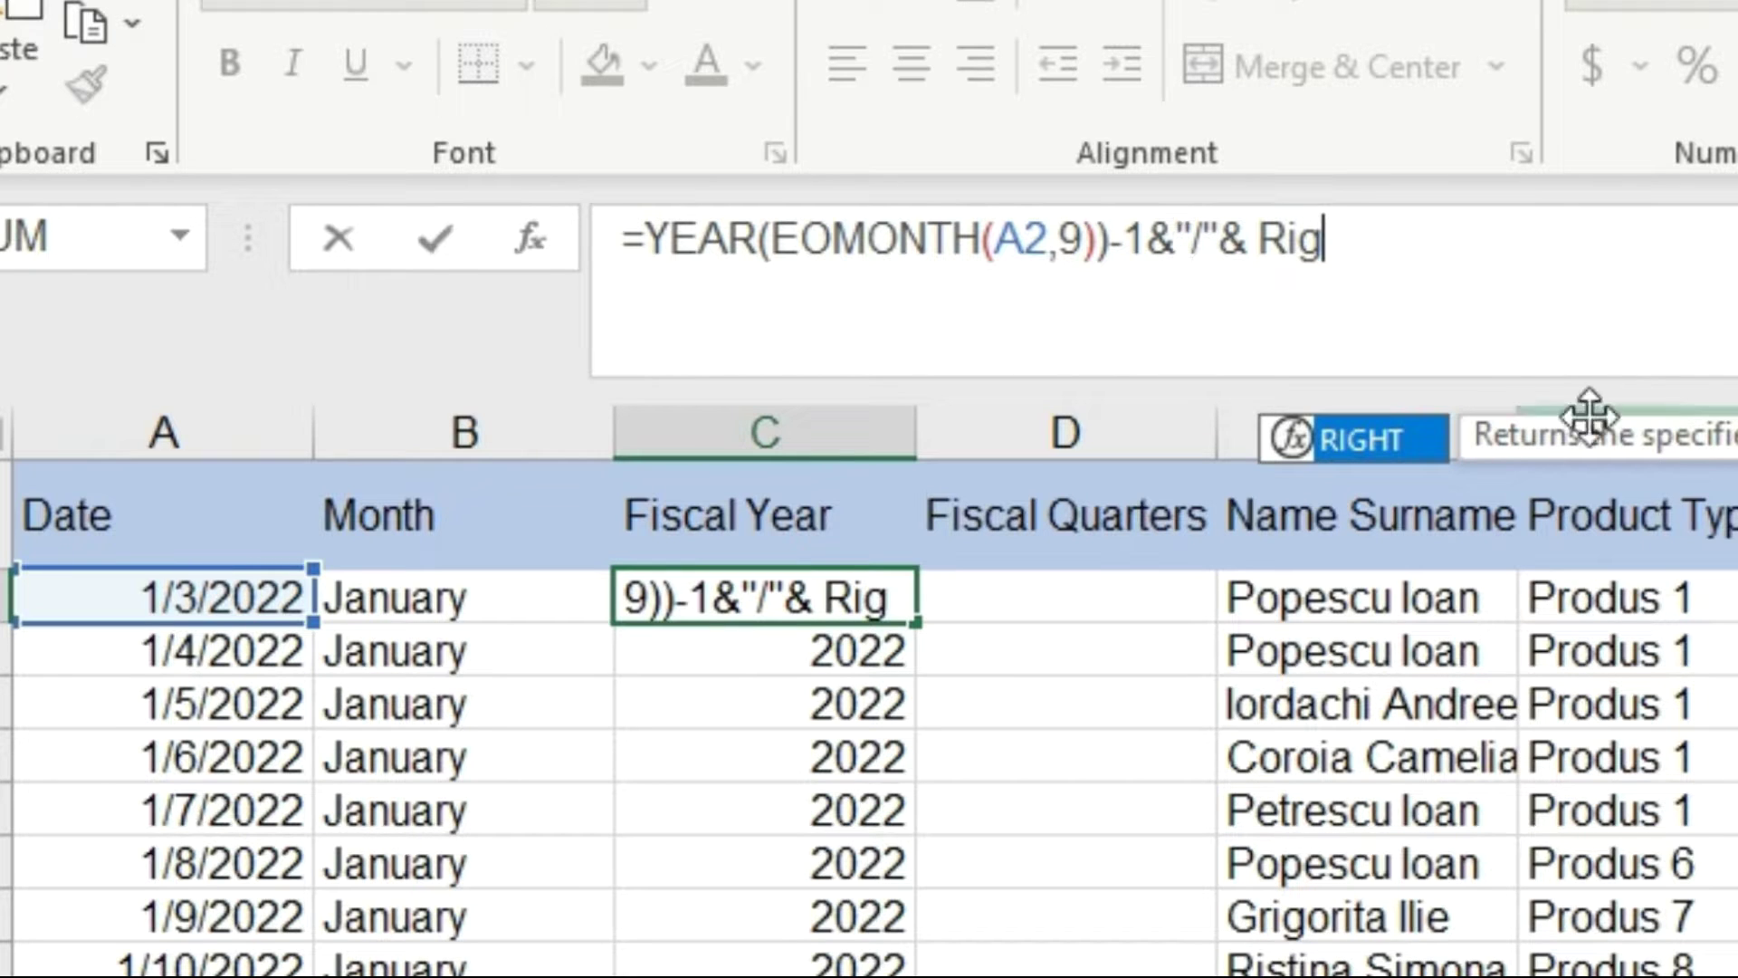
pyautogui.doubleClick(1417, 450)
pyautogui.write('yea')
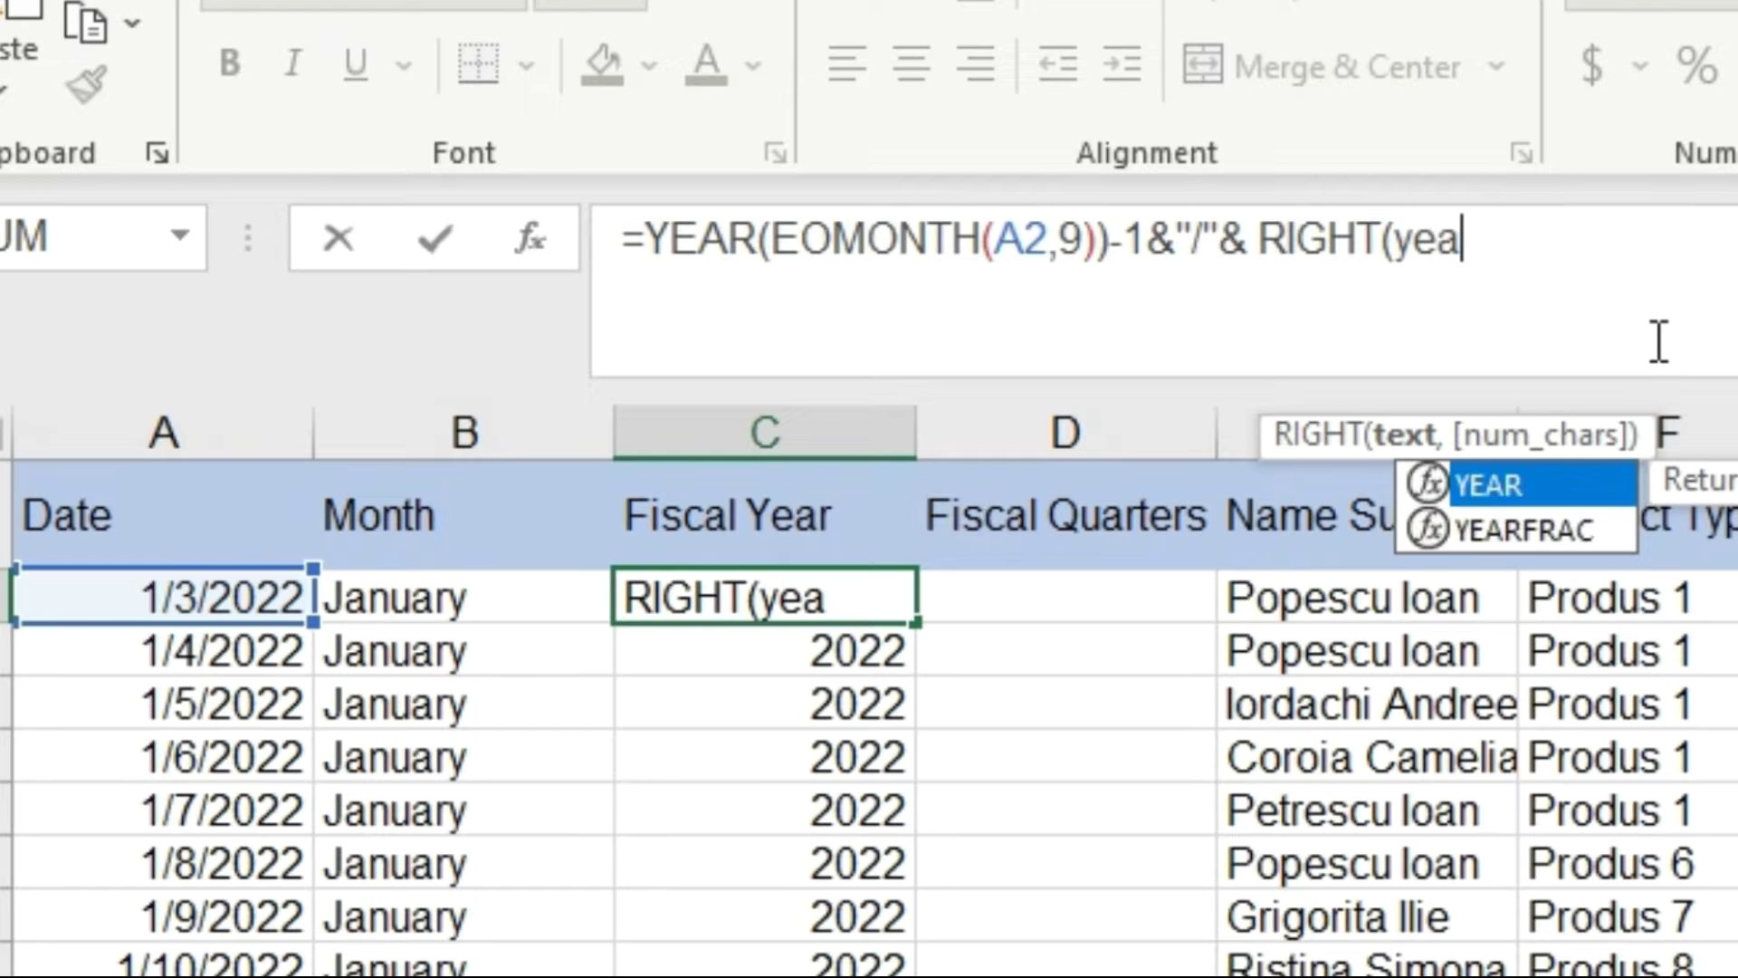
pyautogui.doubleClick(1573, 484)
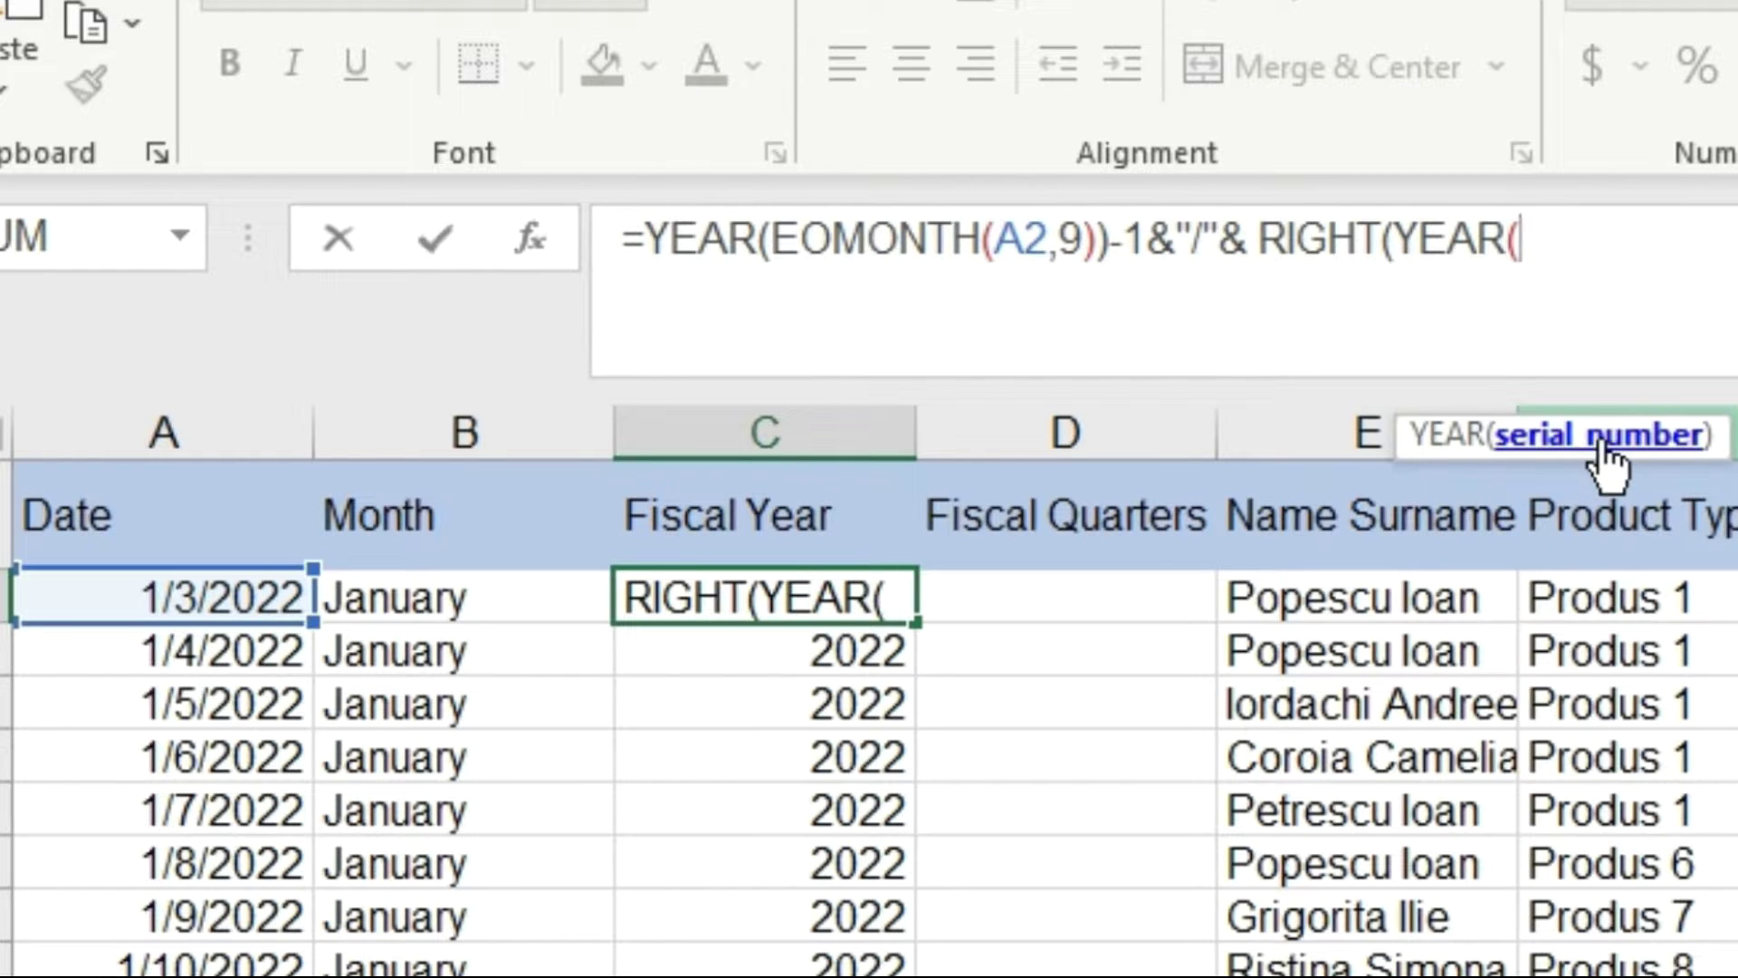
pyautogui.write('eo')
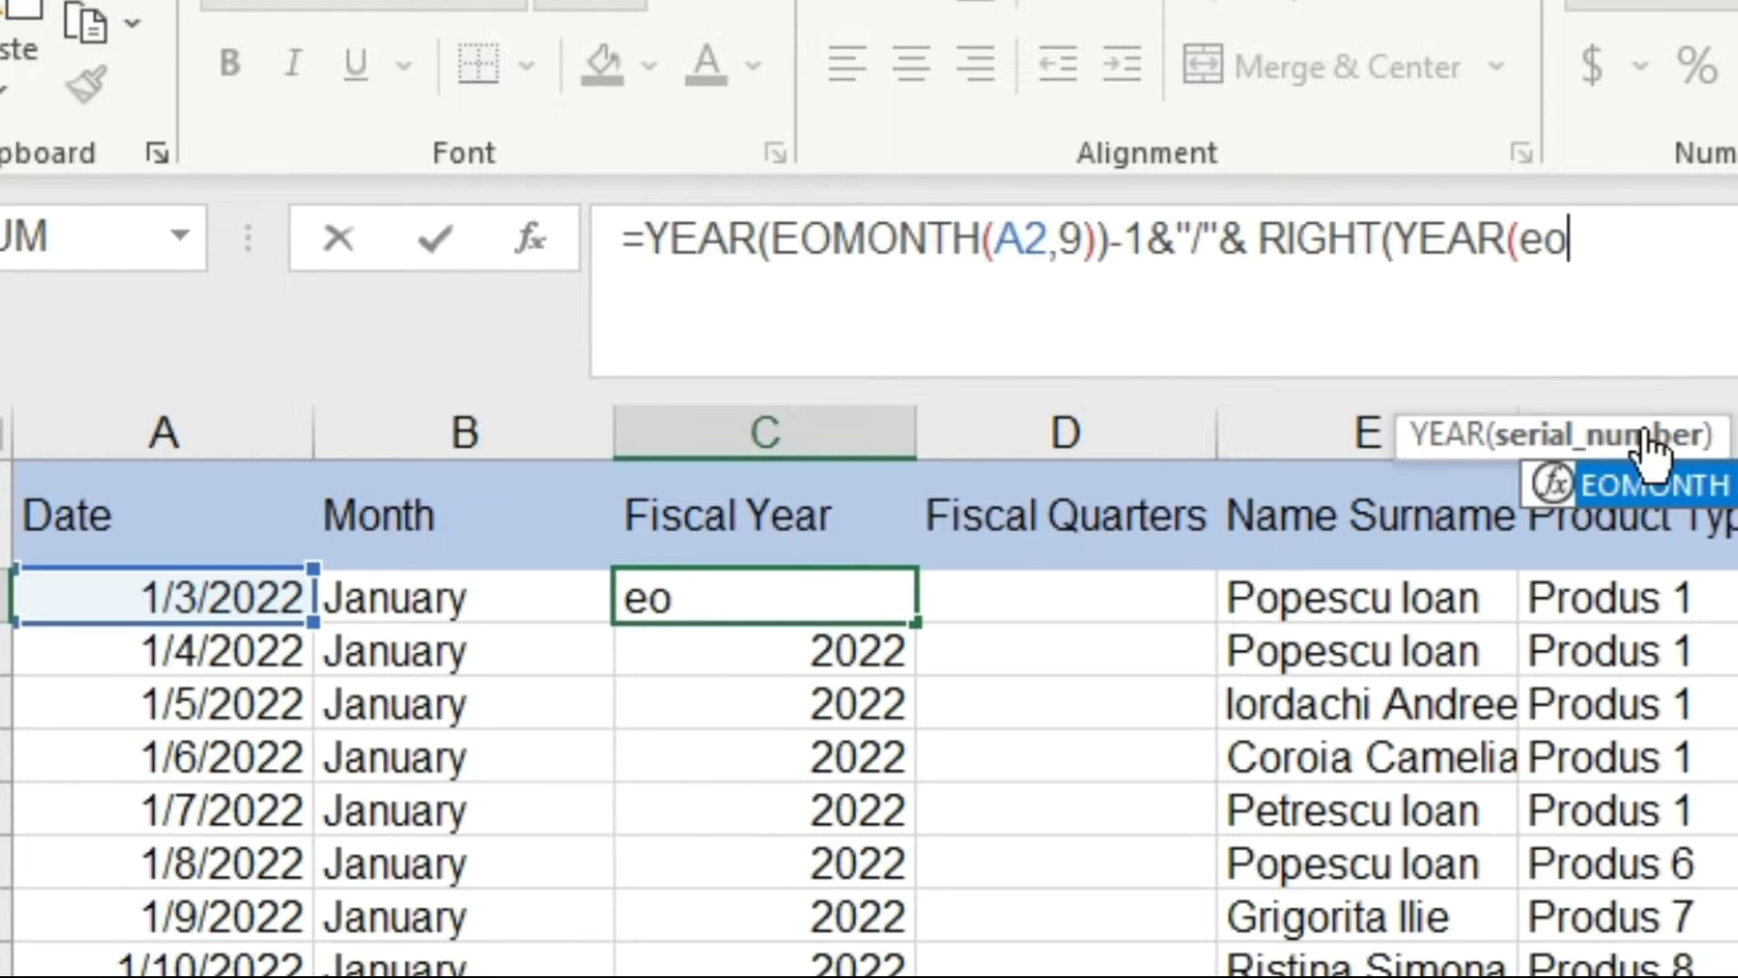
pyautogui.doubleClick(1649, 481)
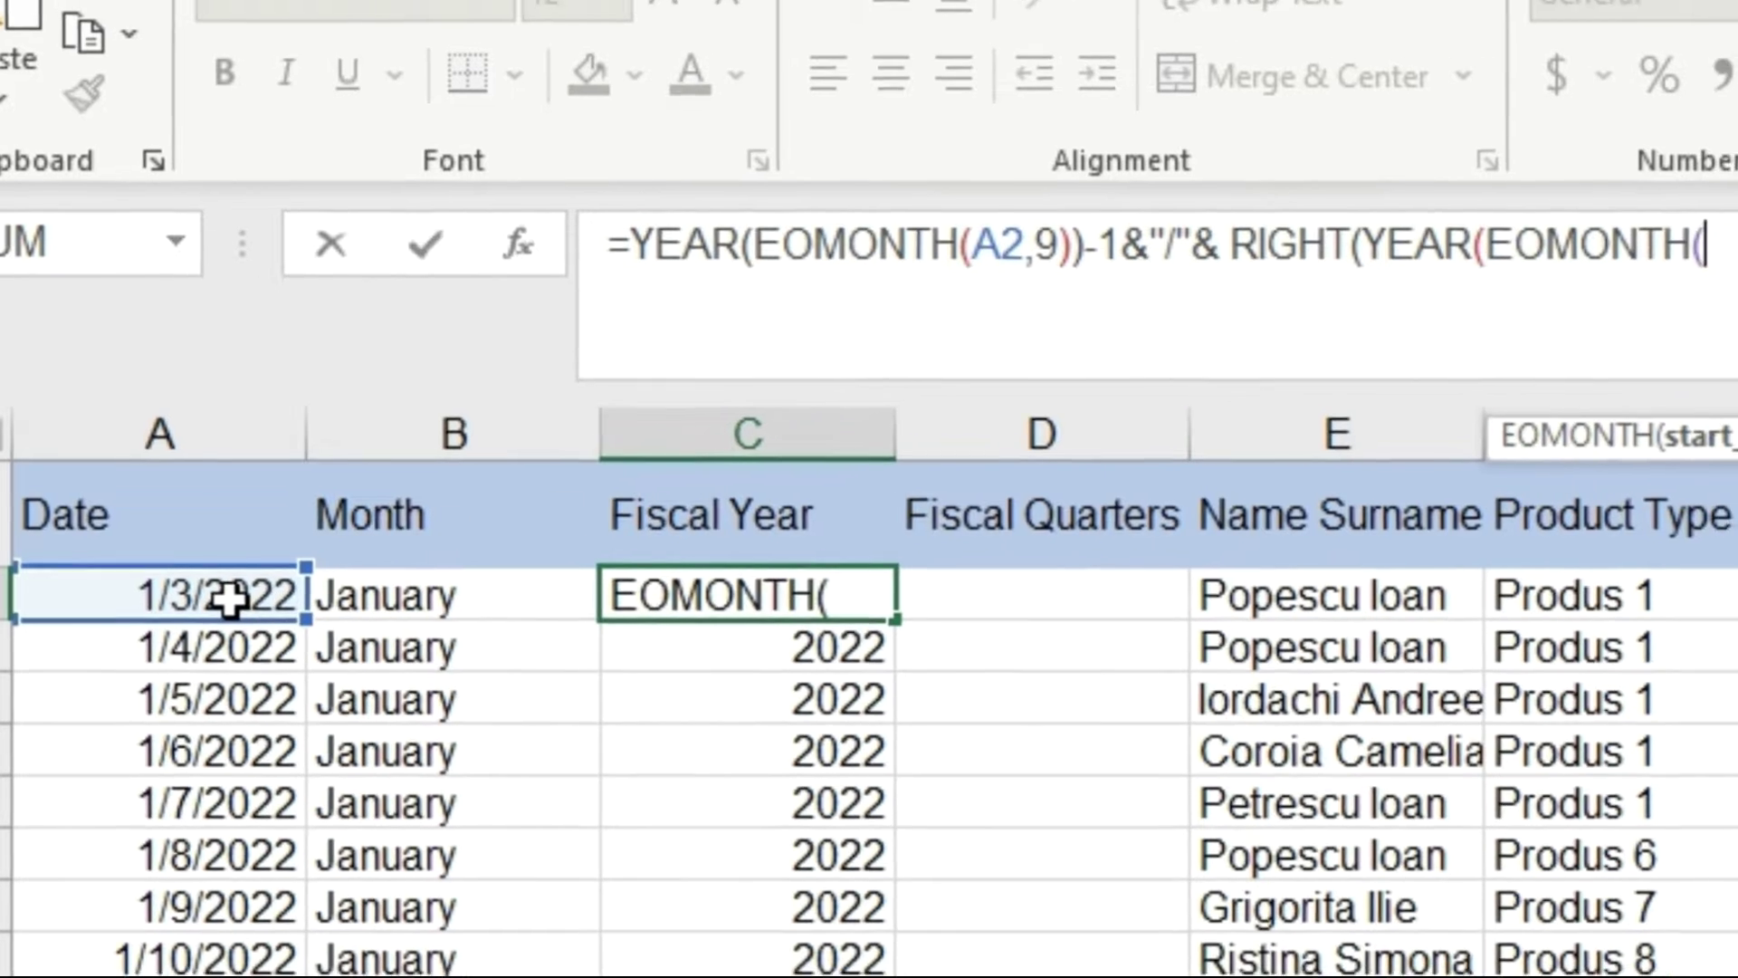
pyautogui.click(245, 599)
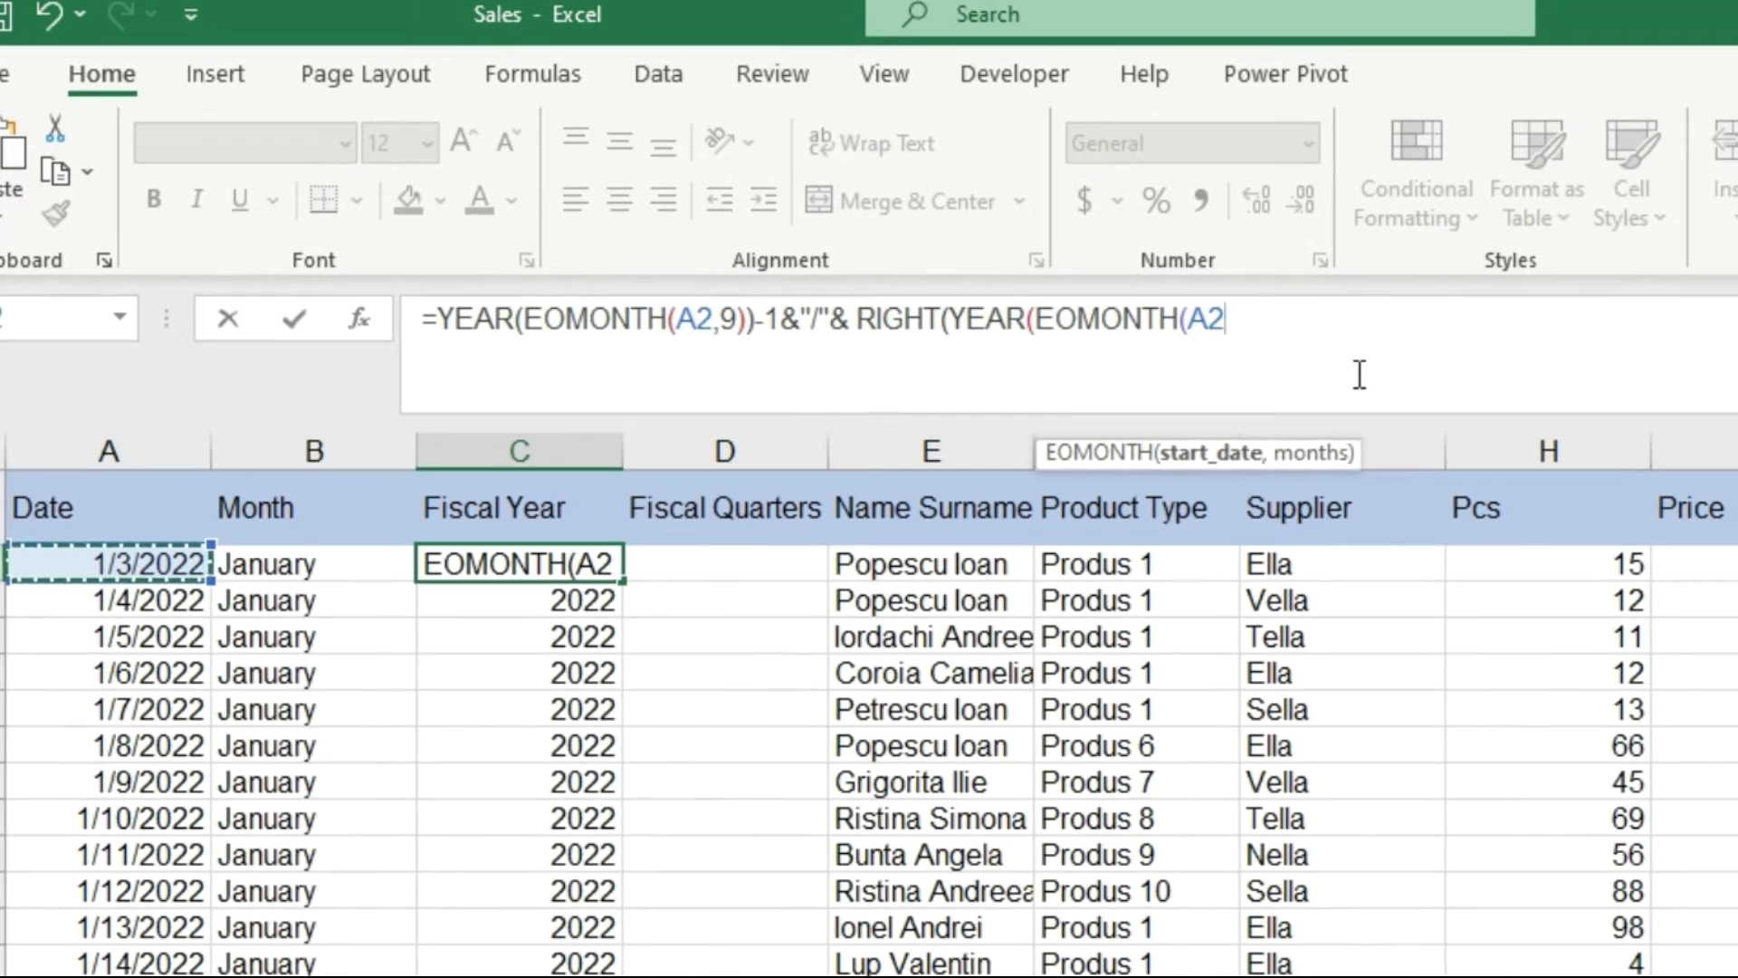
pyautogui.write(',')
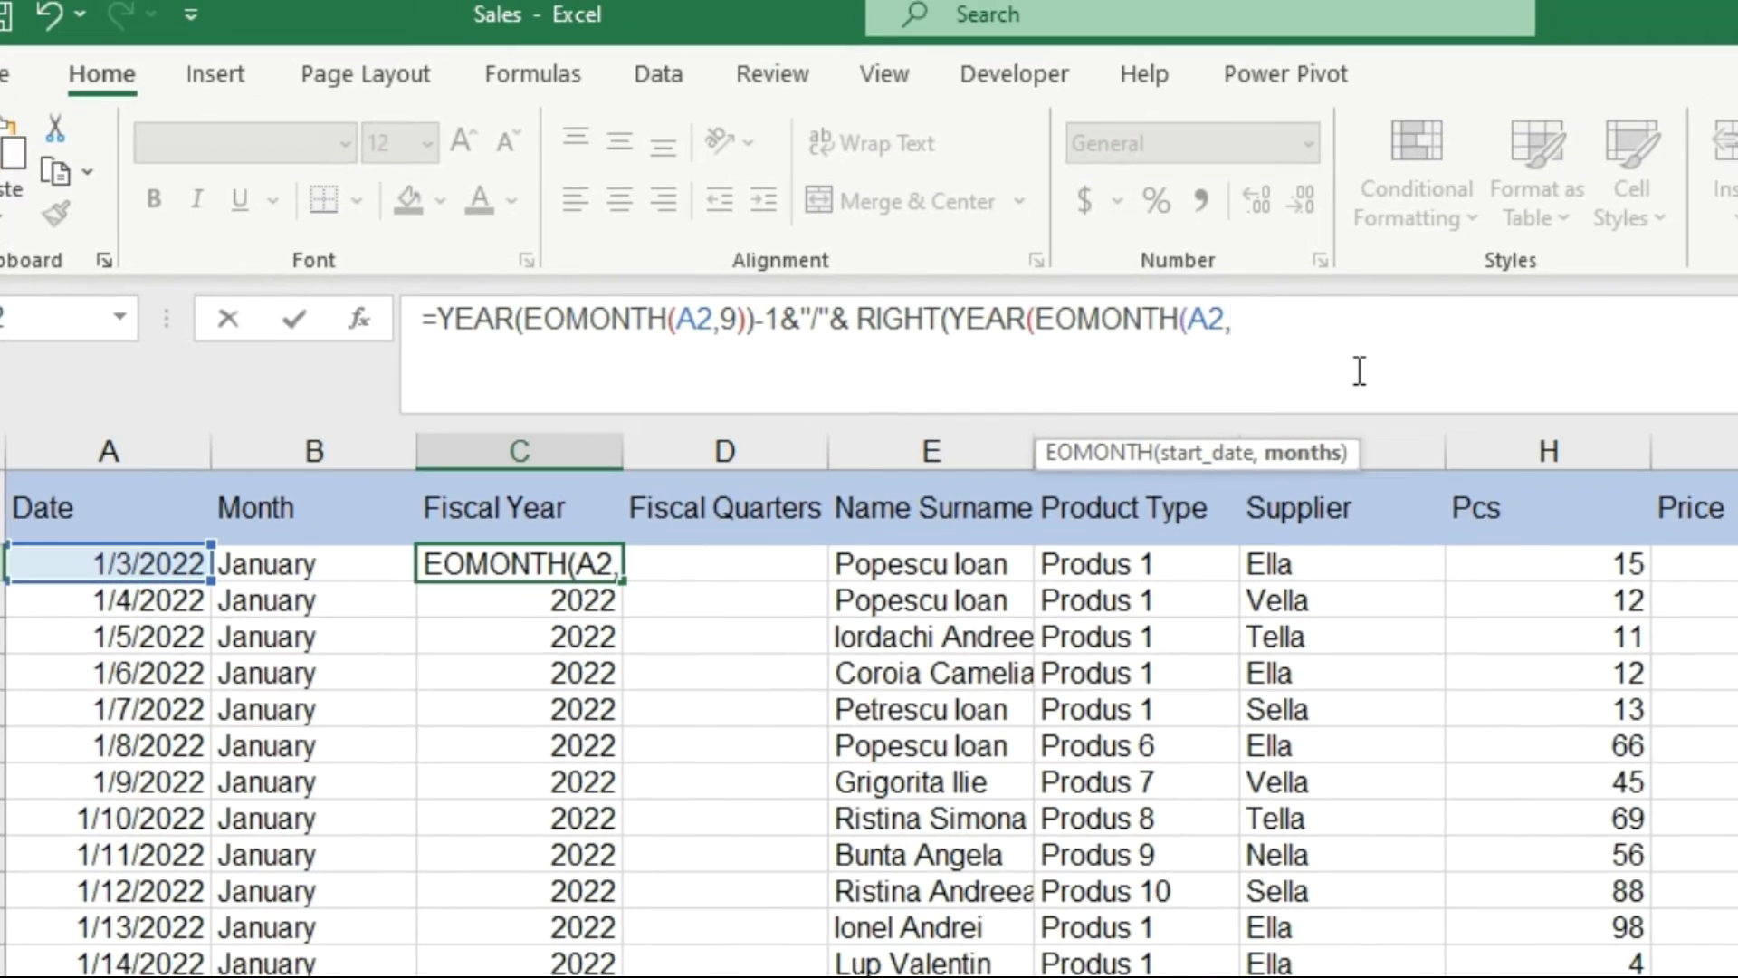
pyautogui.write('9)')
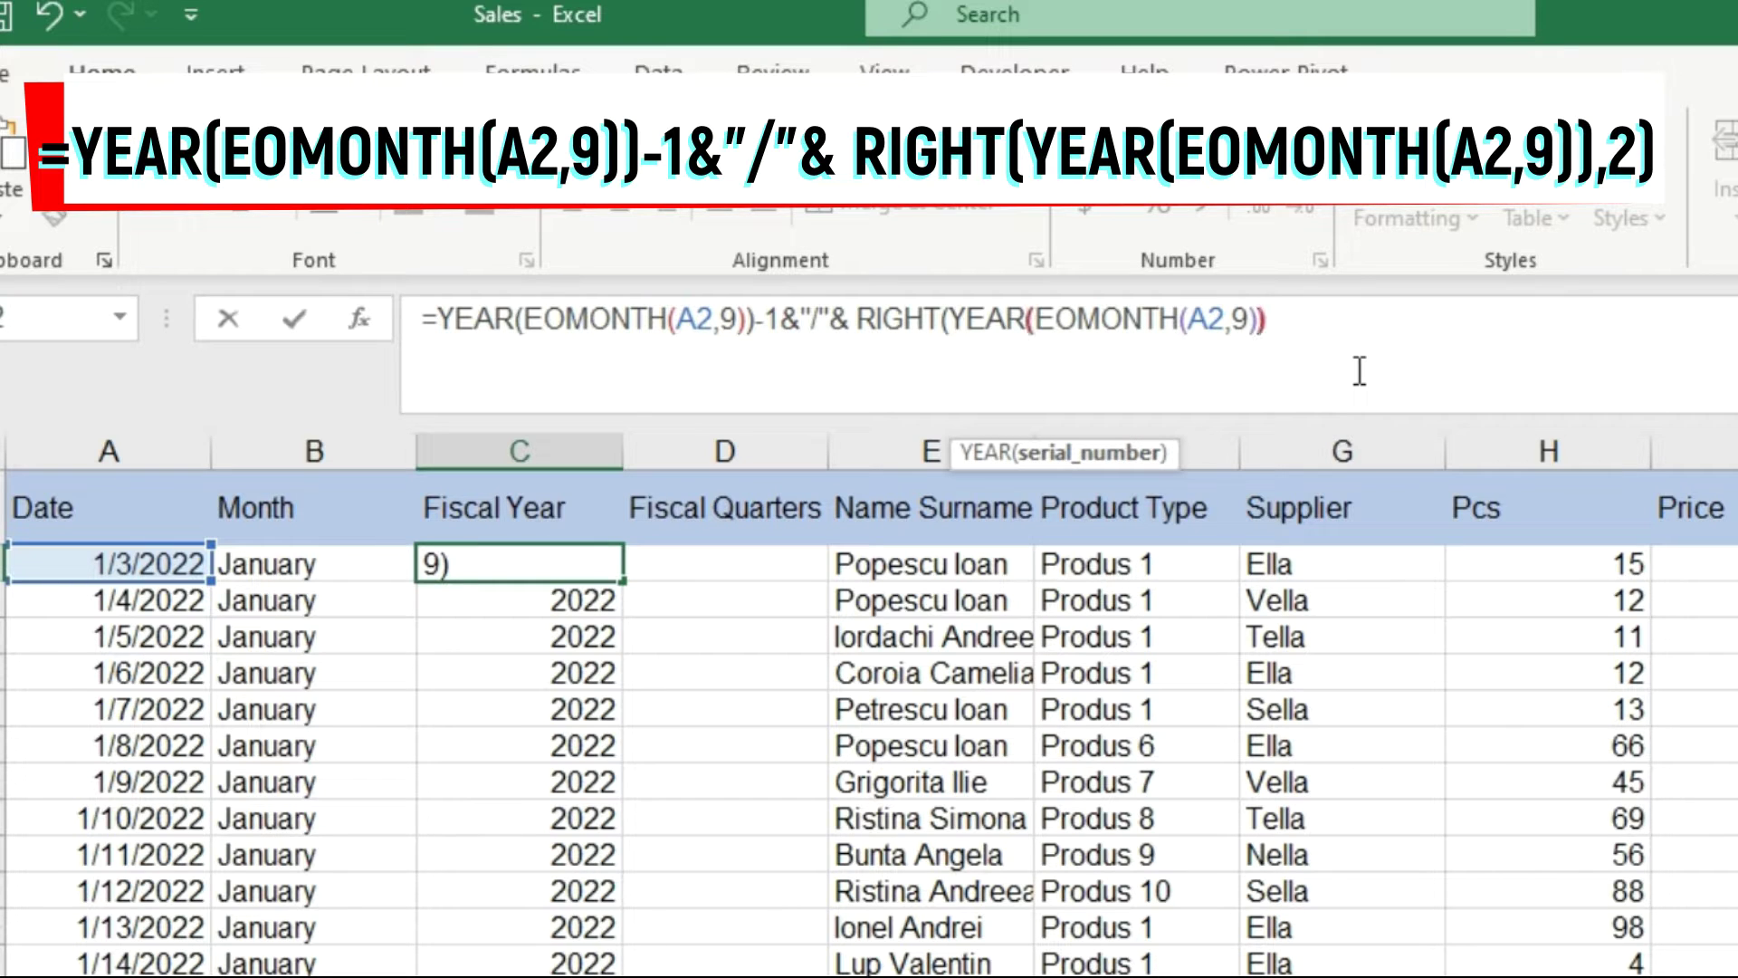
pyautogui.write('),2)')
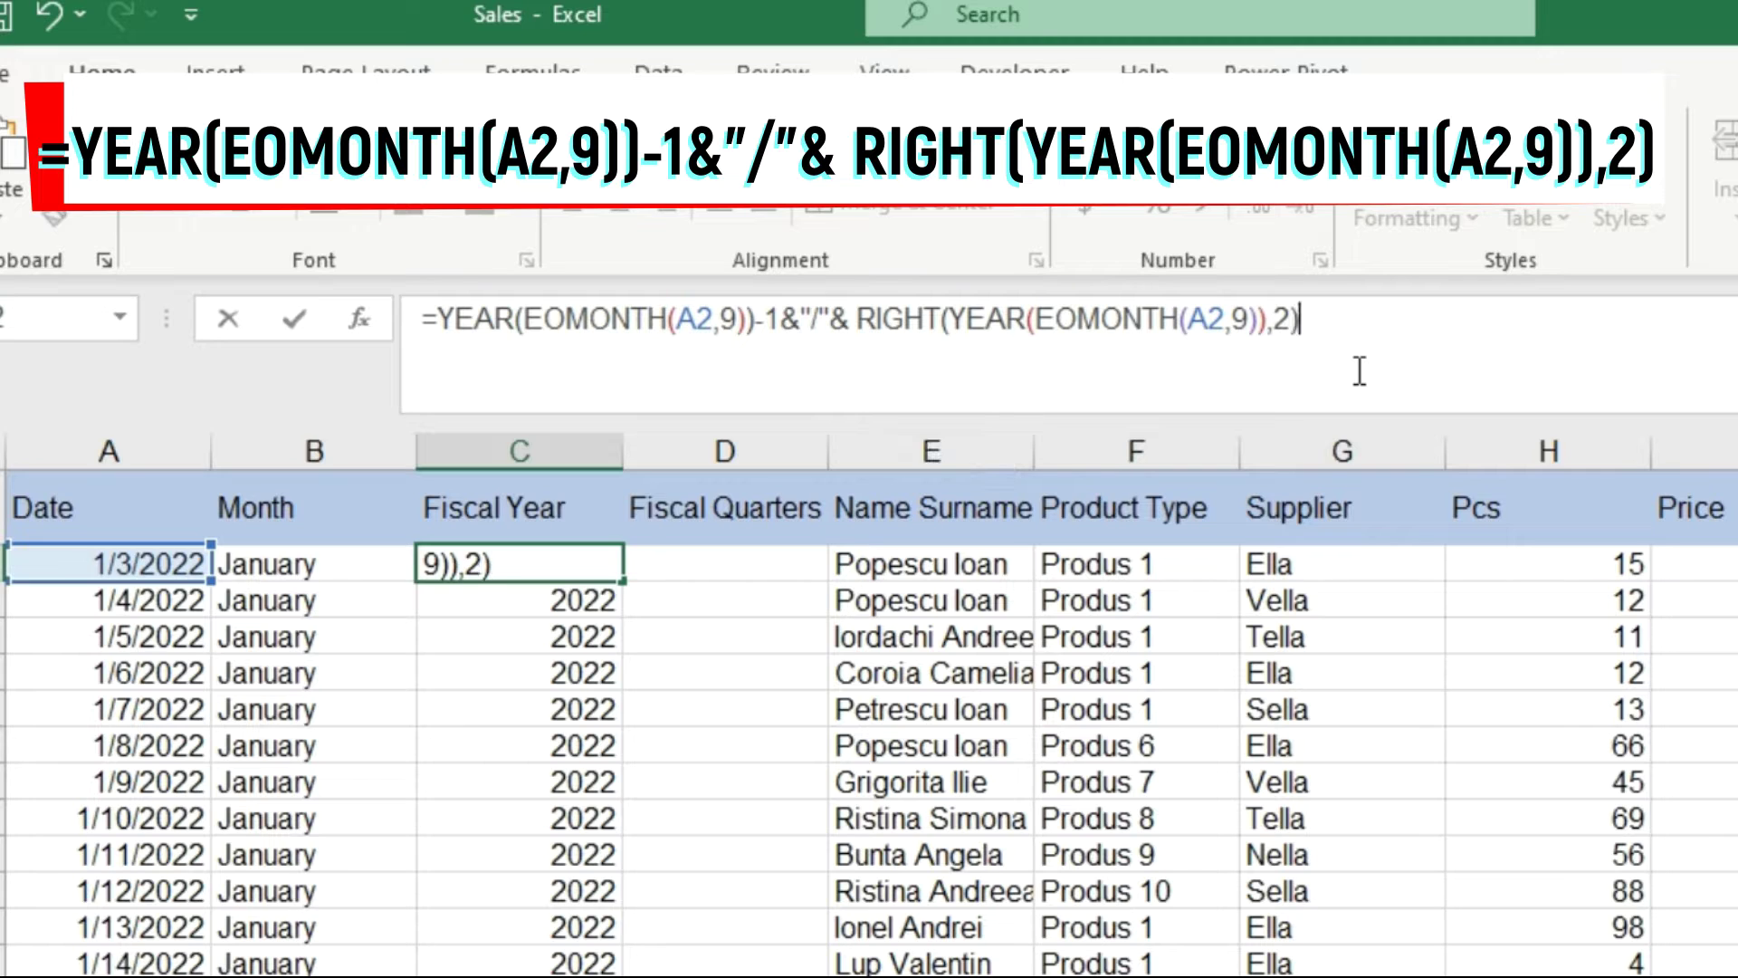
pyautogui.press('Return')
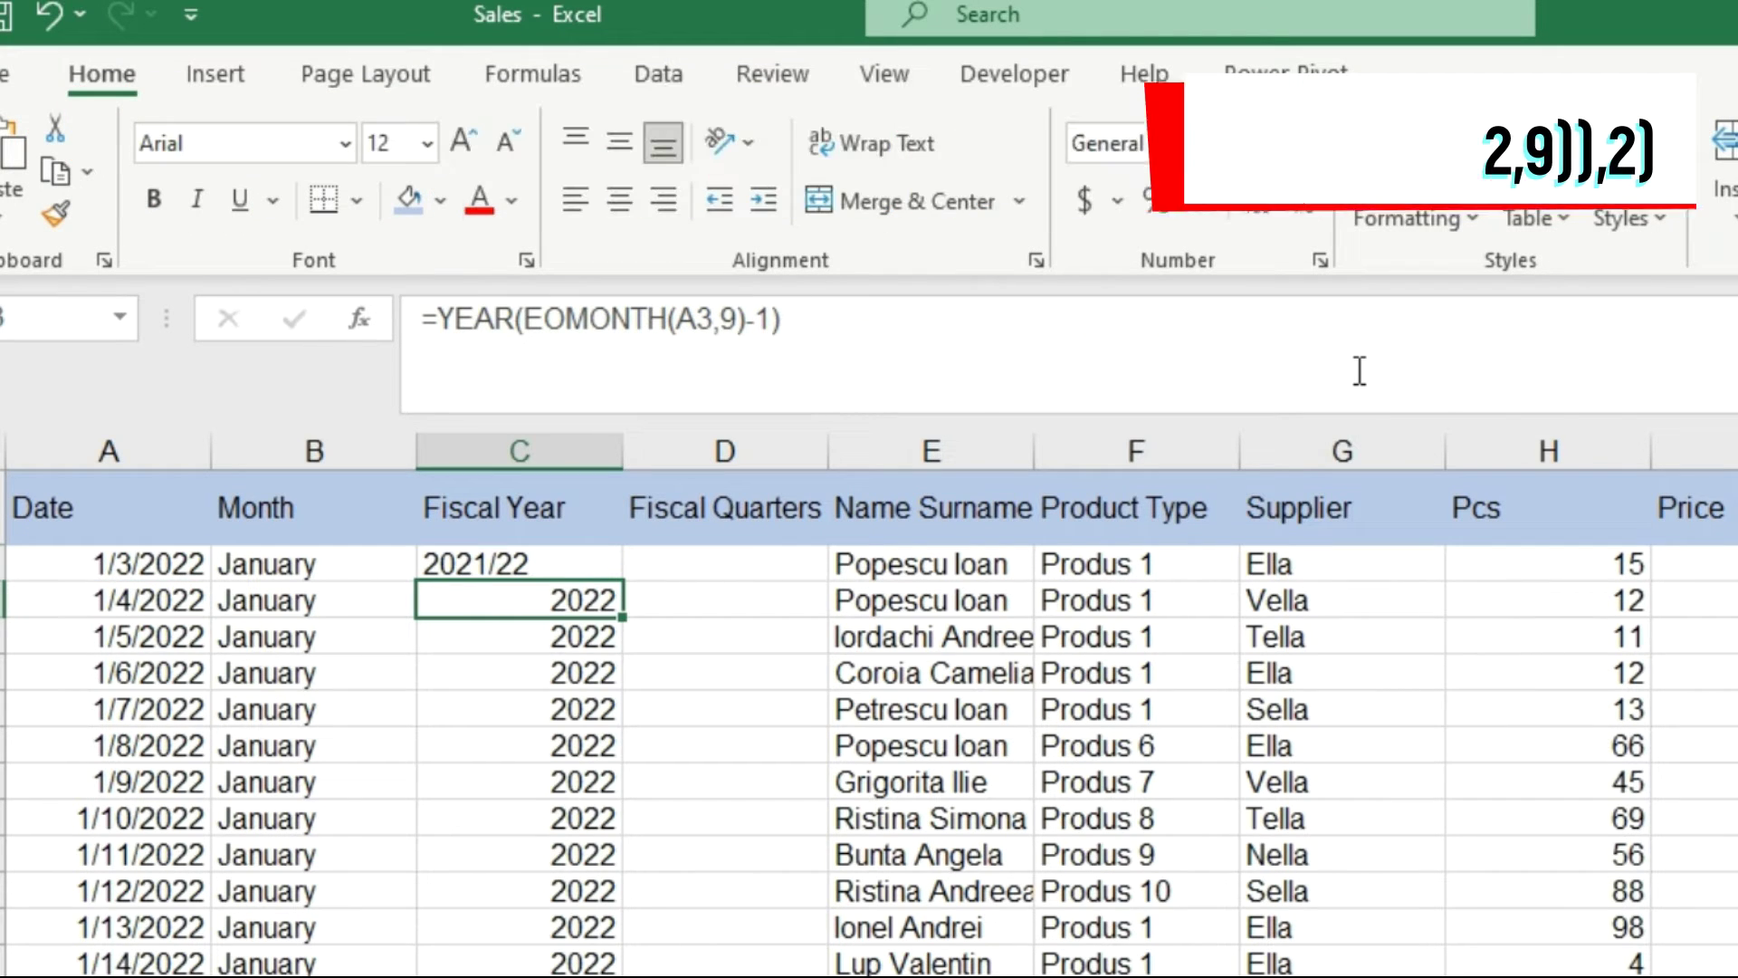
# - Fill the extended C2 formula down the whole Fiscal Year column
pyautogui.click(586, 565)
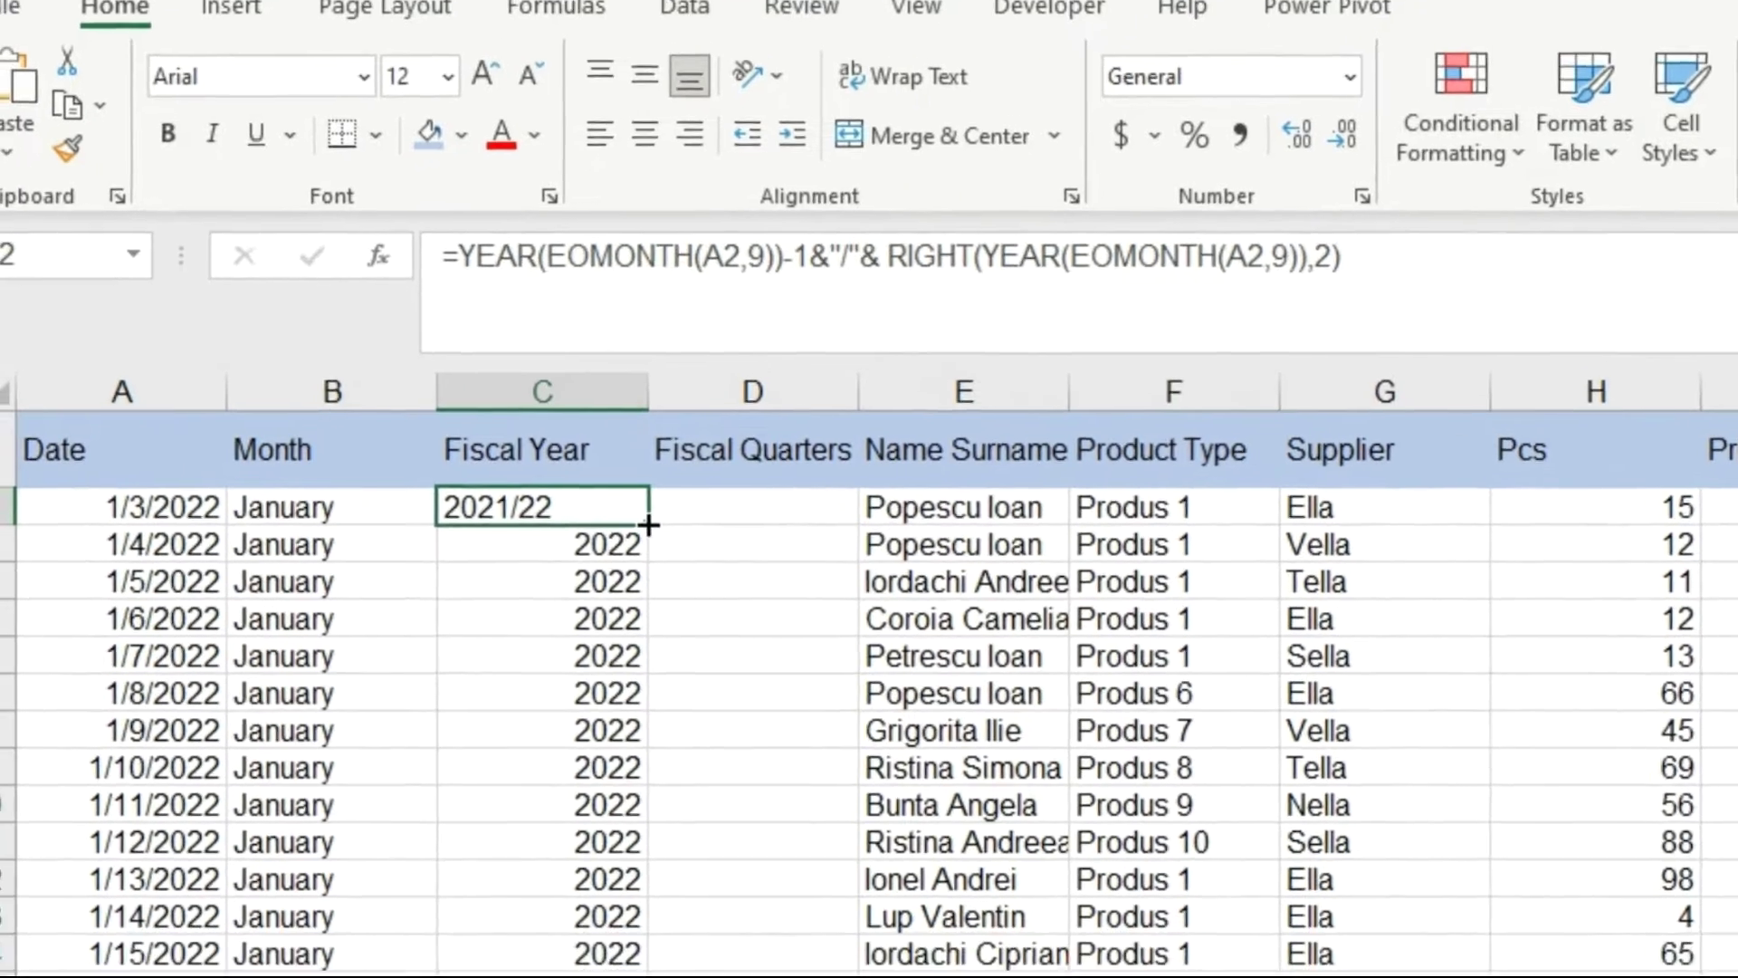
pyautogui.doubleClick(623, 580)
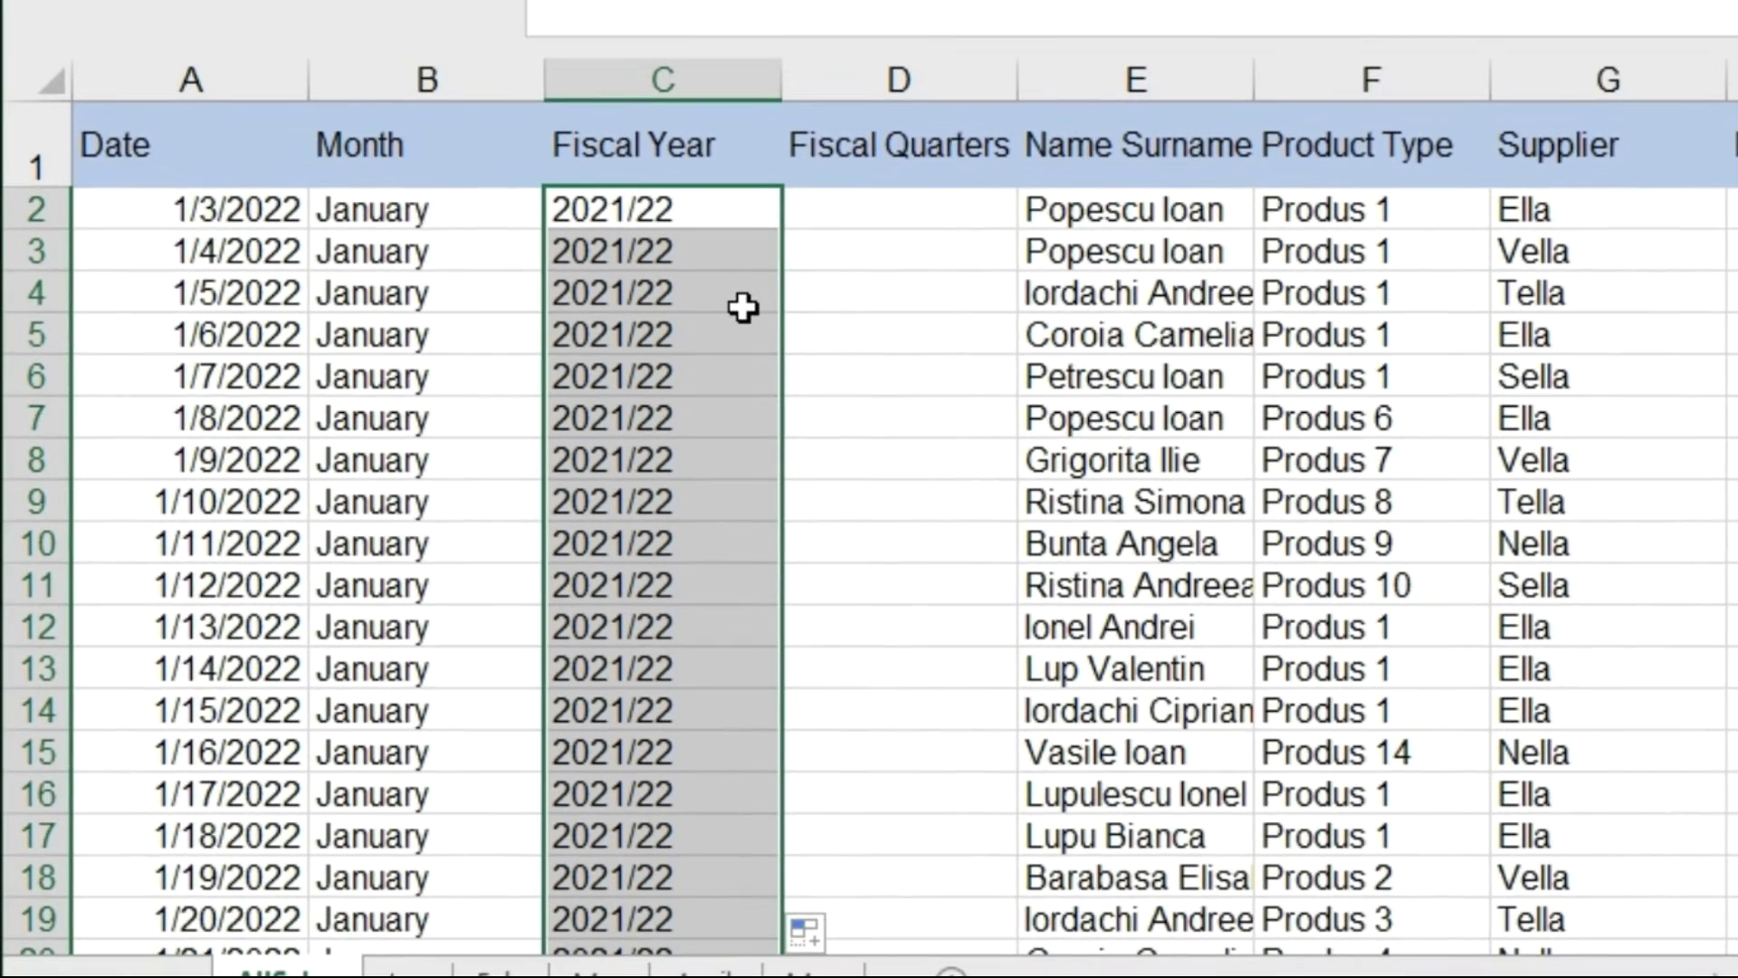
# - Examine the fiscal year labels down the Fiscal Year column, especially the rows where March changes to April
pyautogui.scroll(-2, 740, 308)
pyautogui.scroll(-16, 741, 308)
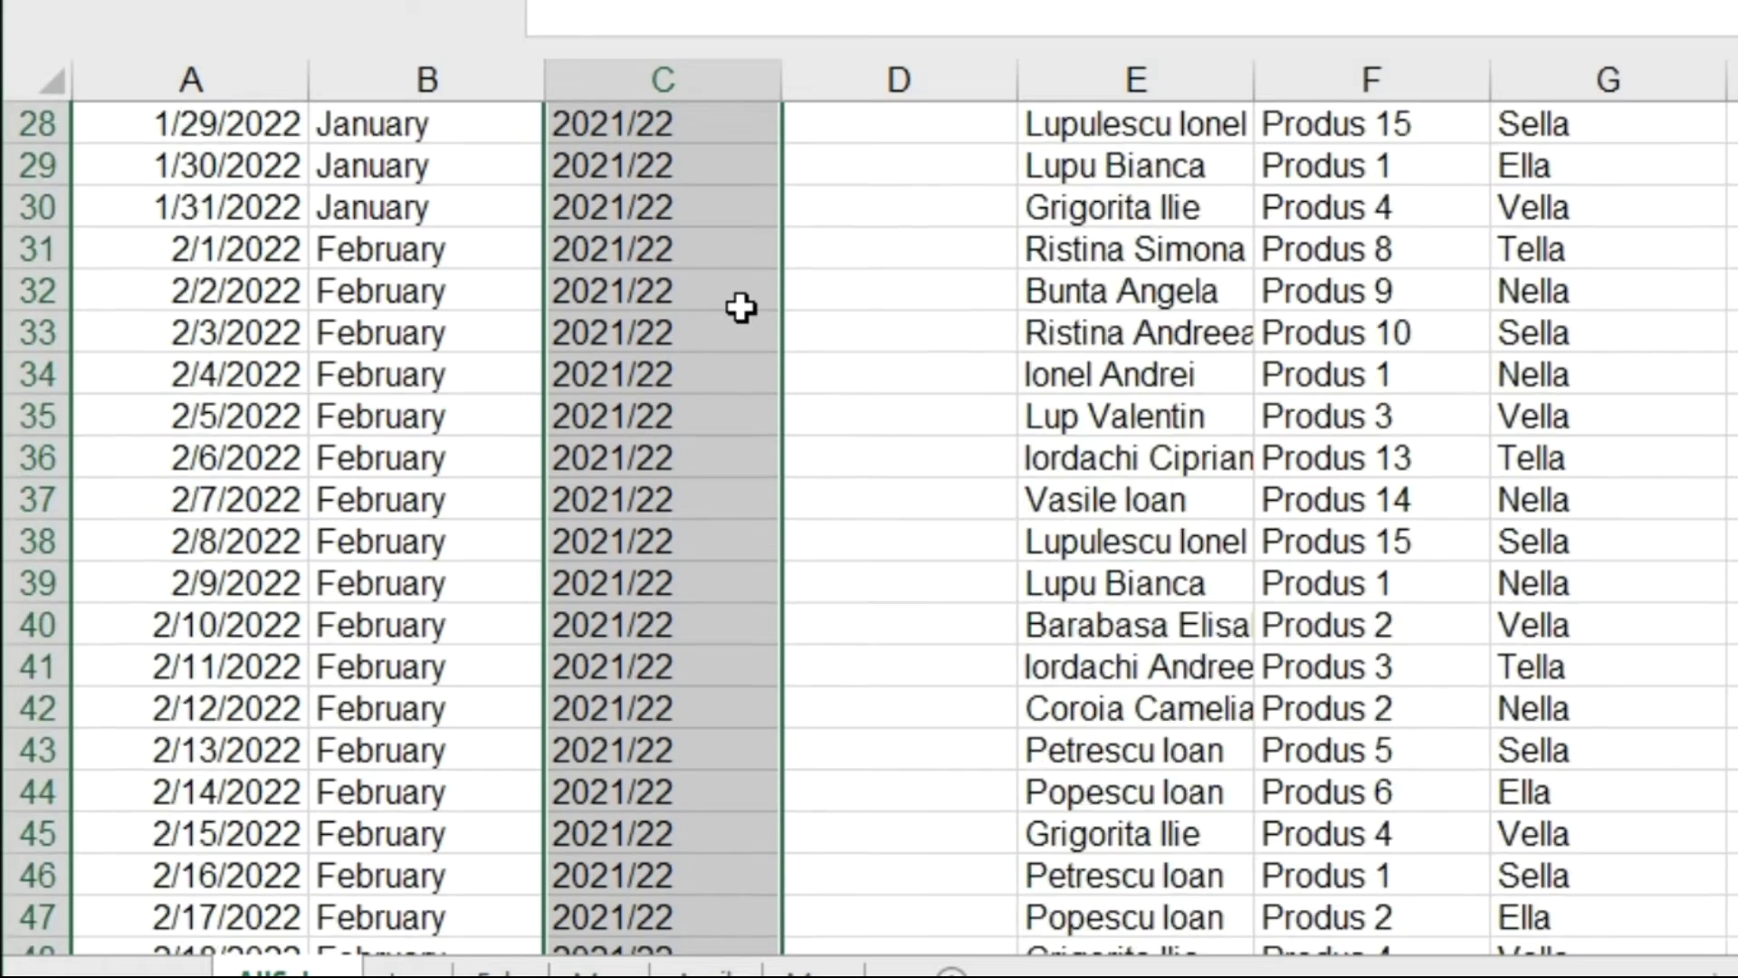
pyautogui.scroll(-12, 740, 318)
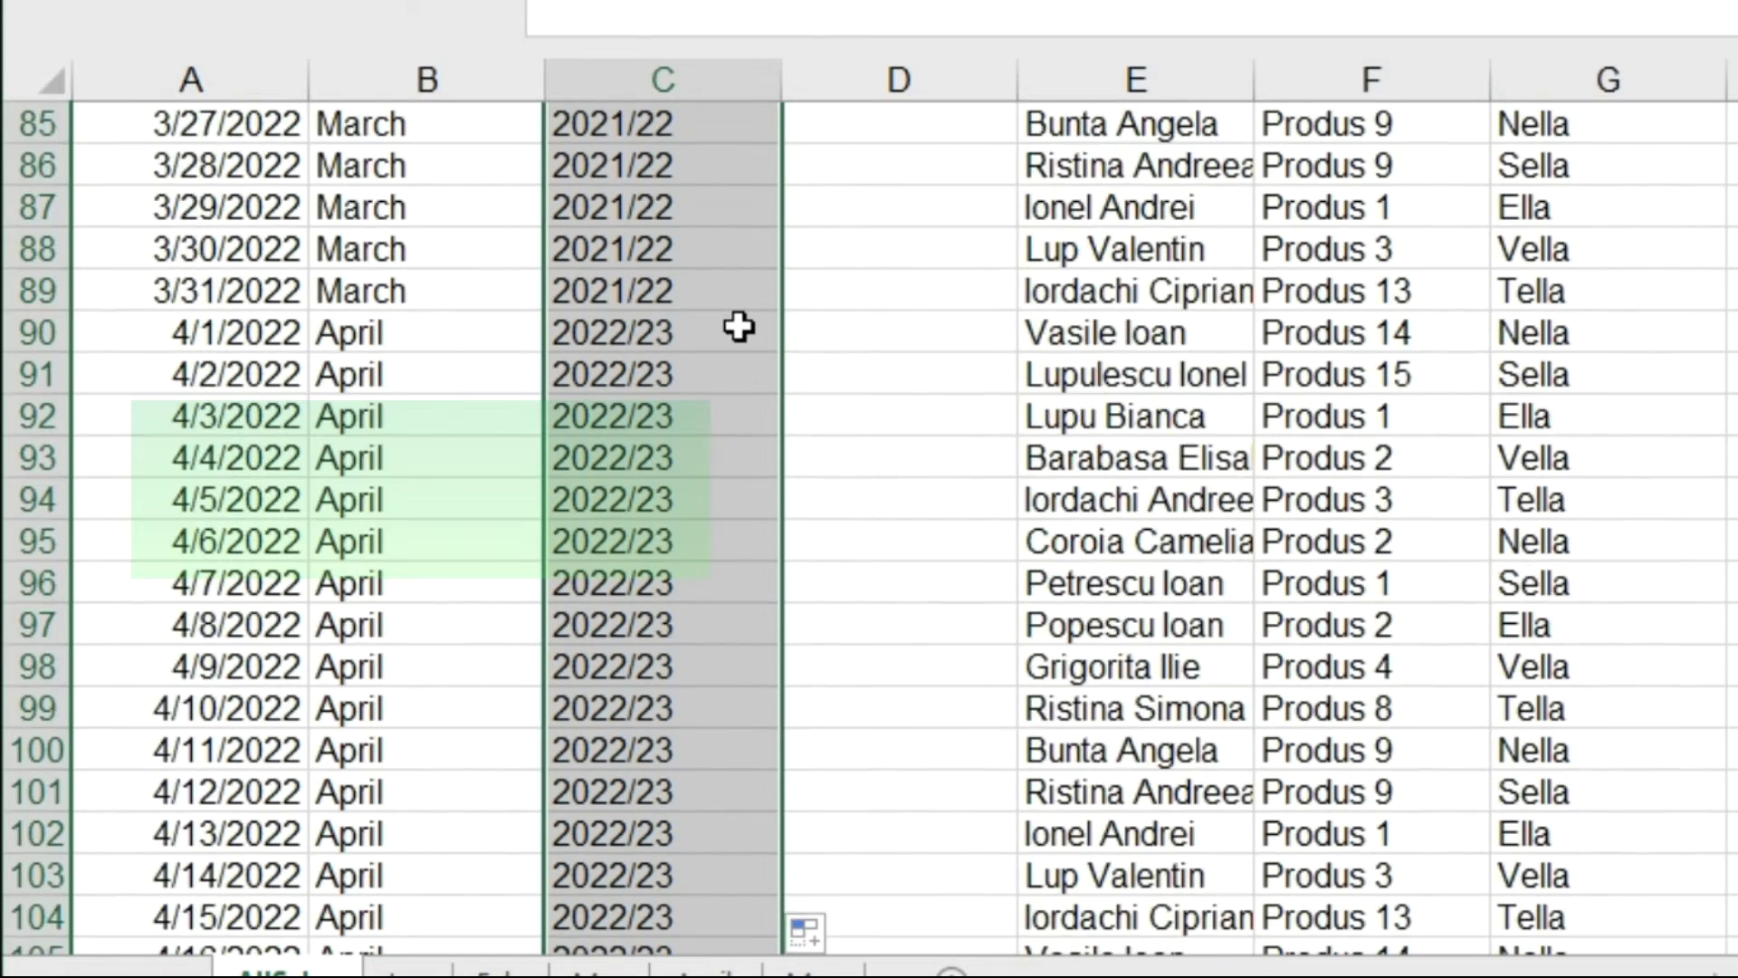
pyautogui.scroll(1, 698, 248)
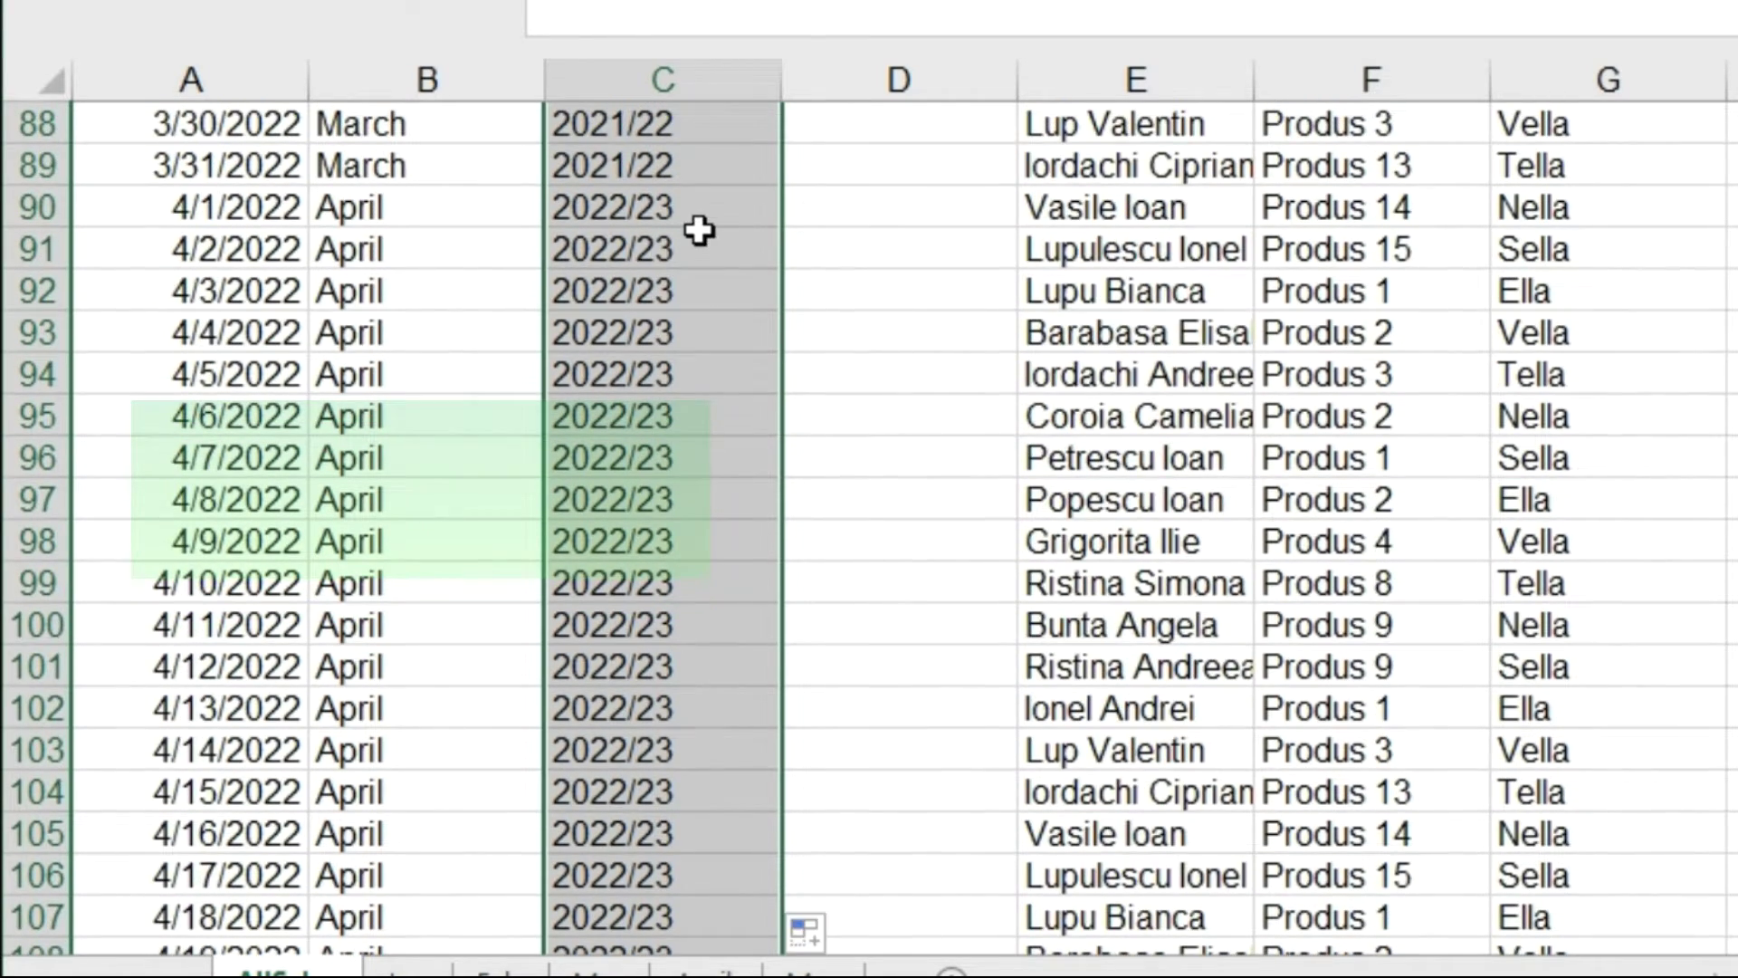
pyautogui.scroll(2, 725, 268)
pyautogui.click(677, 308)
pyautogui.click(703, 459)
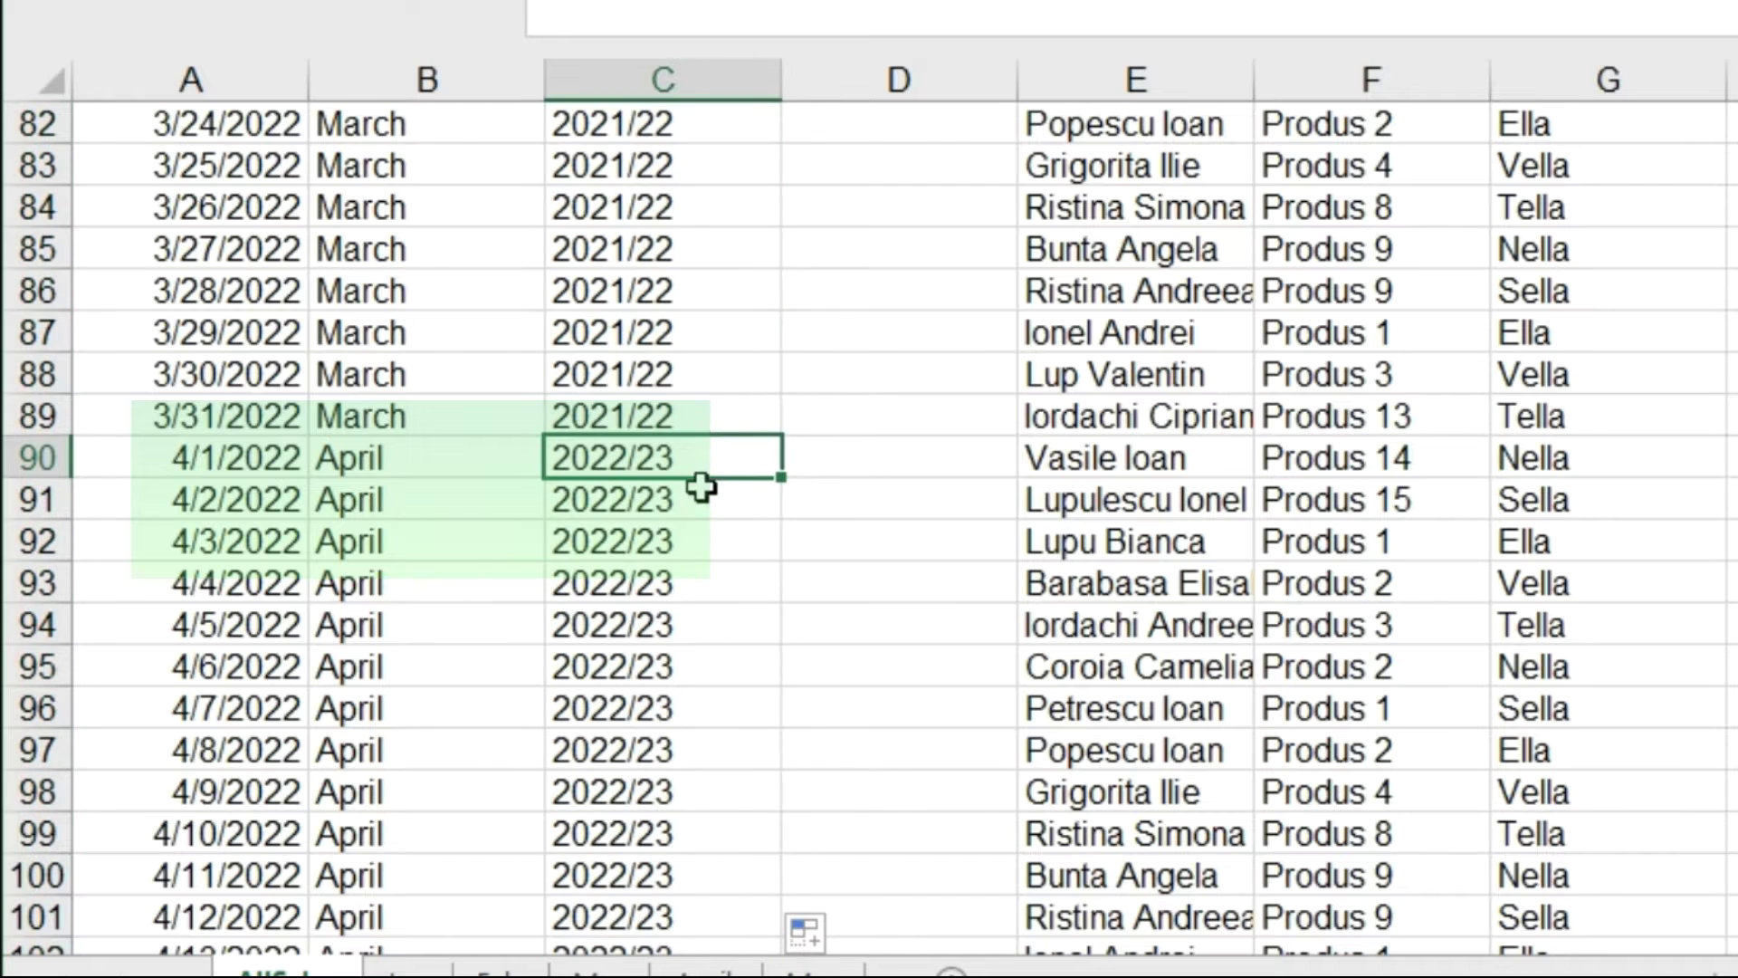
pyautogui.click(692, 499)
pyautogui.click(703, 541)
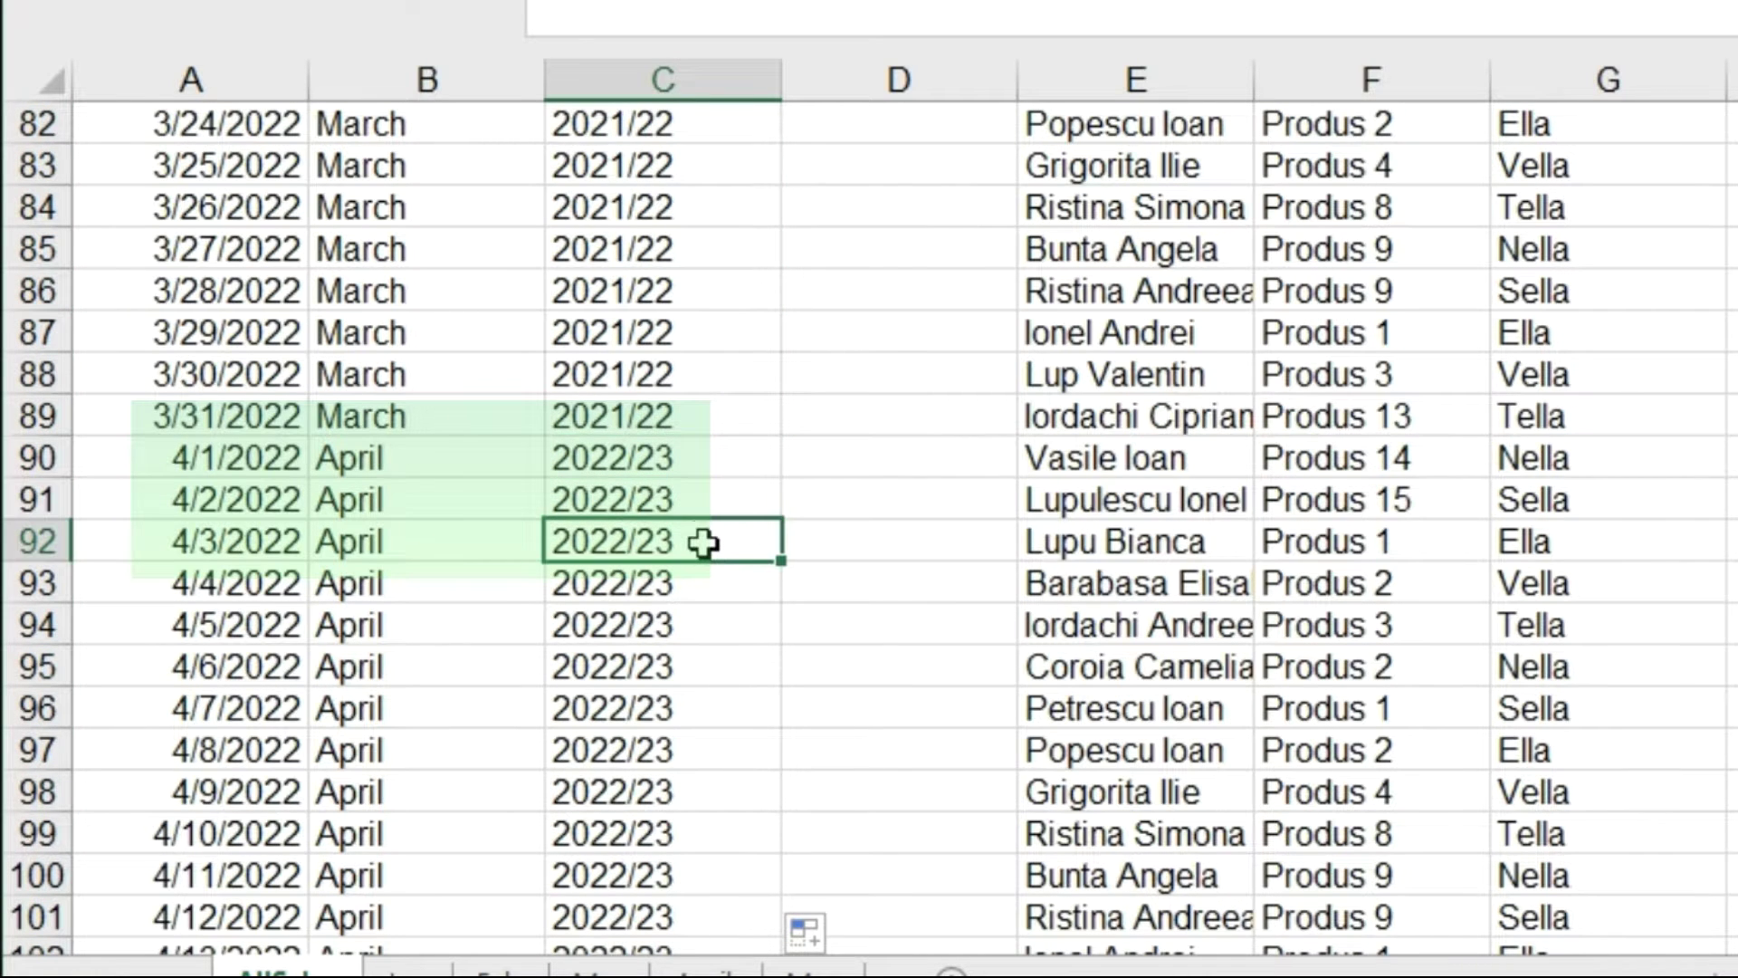
pyautogui.scroll(-4, 704, 543)
pyautogui.scroll(5, 705, 548)
pyautogui.scroll(20, 708, 554)
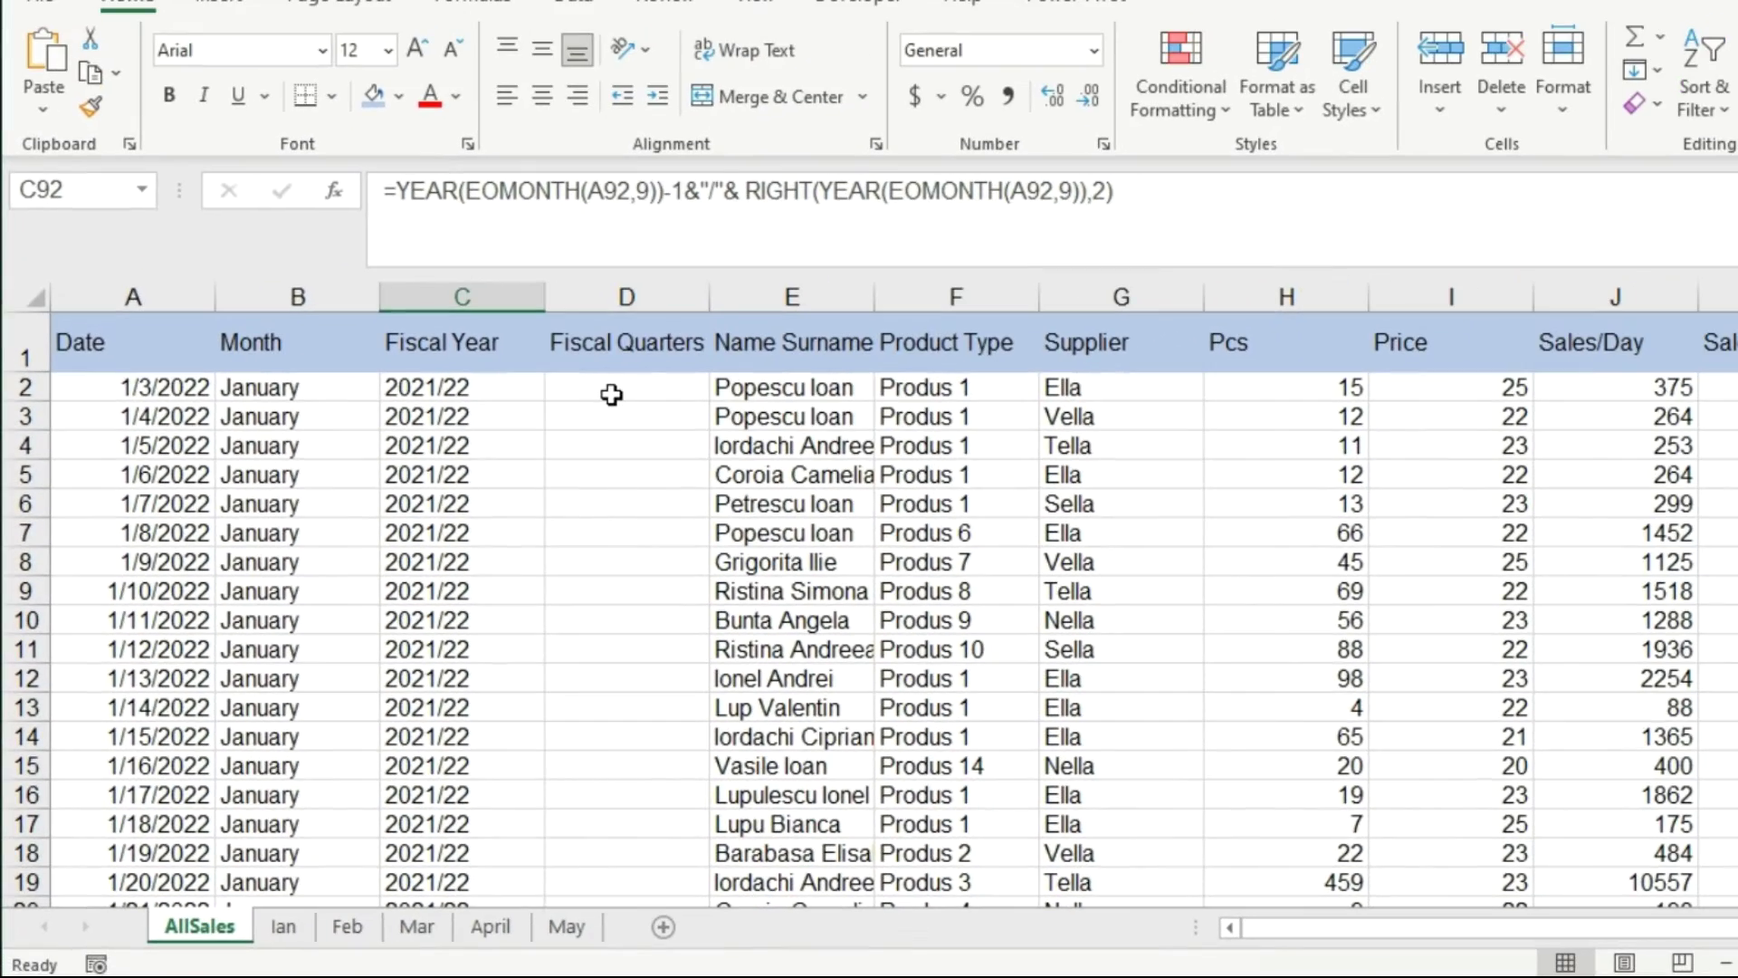
# - Begin a formula in D2, the first row of the Fiscal Quarters column, with ="Qtr"&CHOOSE(MONTH(A2), as its opening part
pyautogui.click(612, 394)
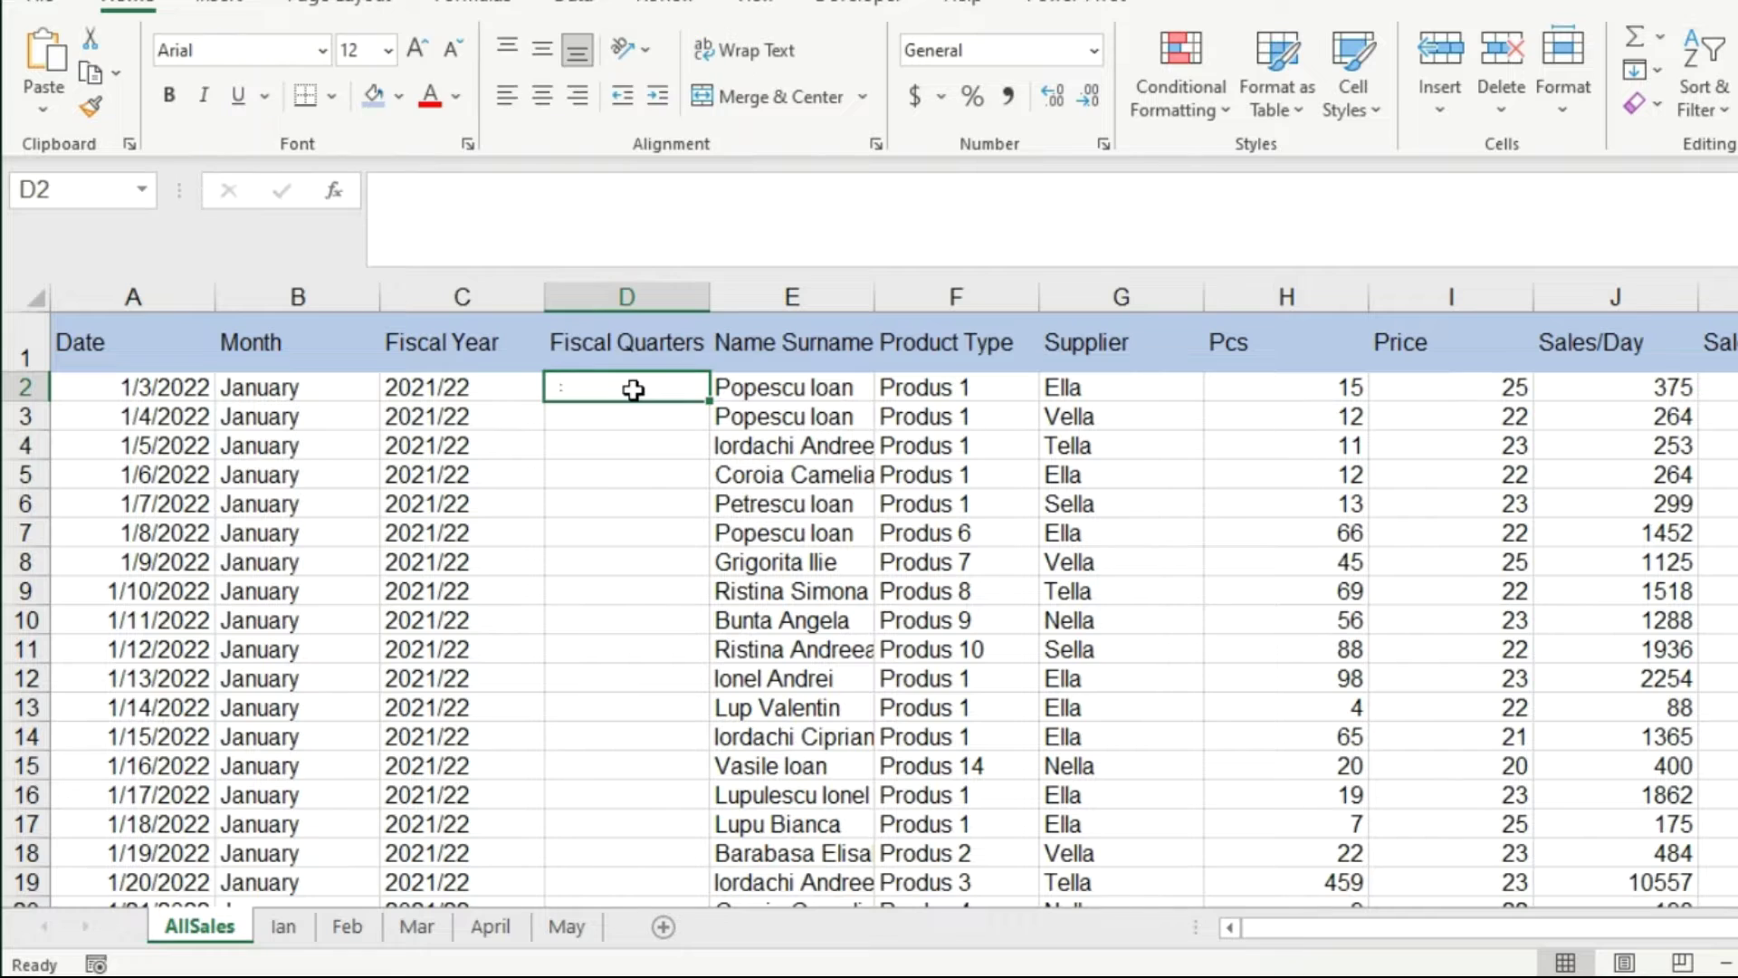
pyautogui.write('=')
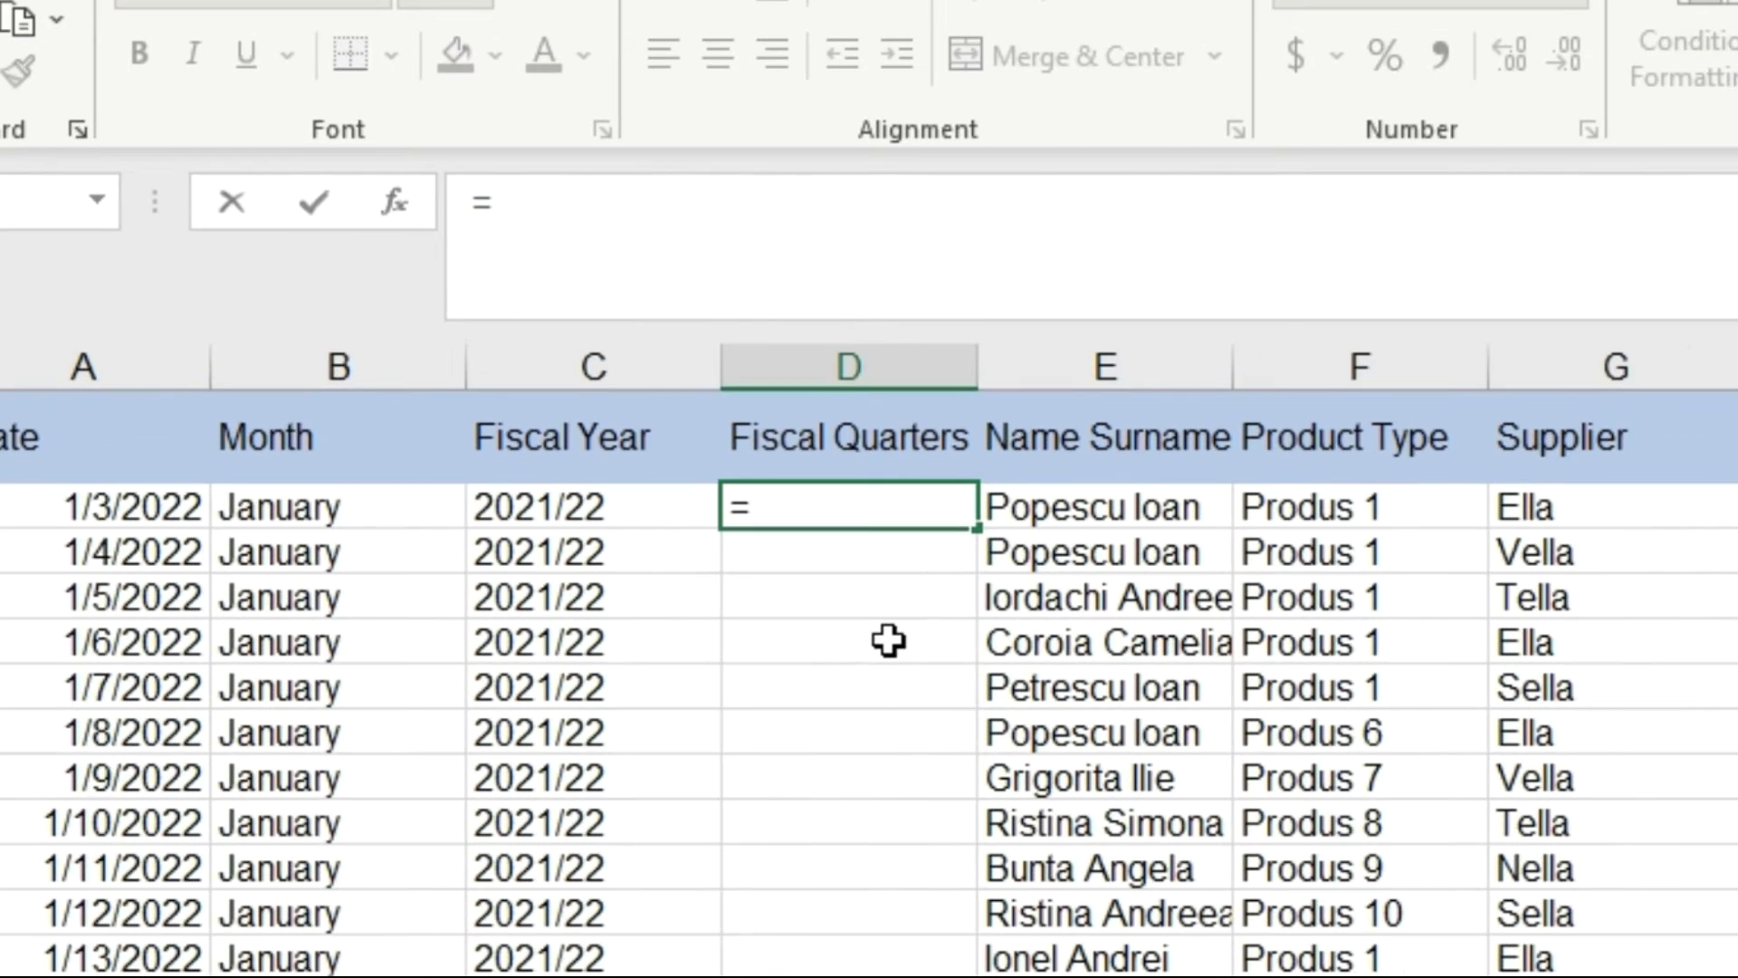
pyautogui.write('"Qtr')
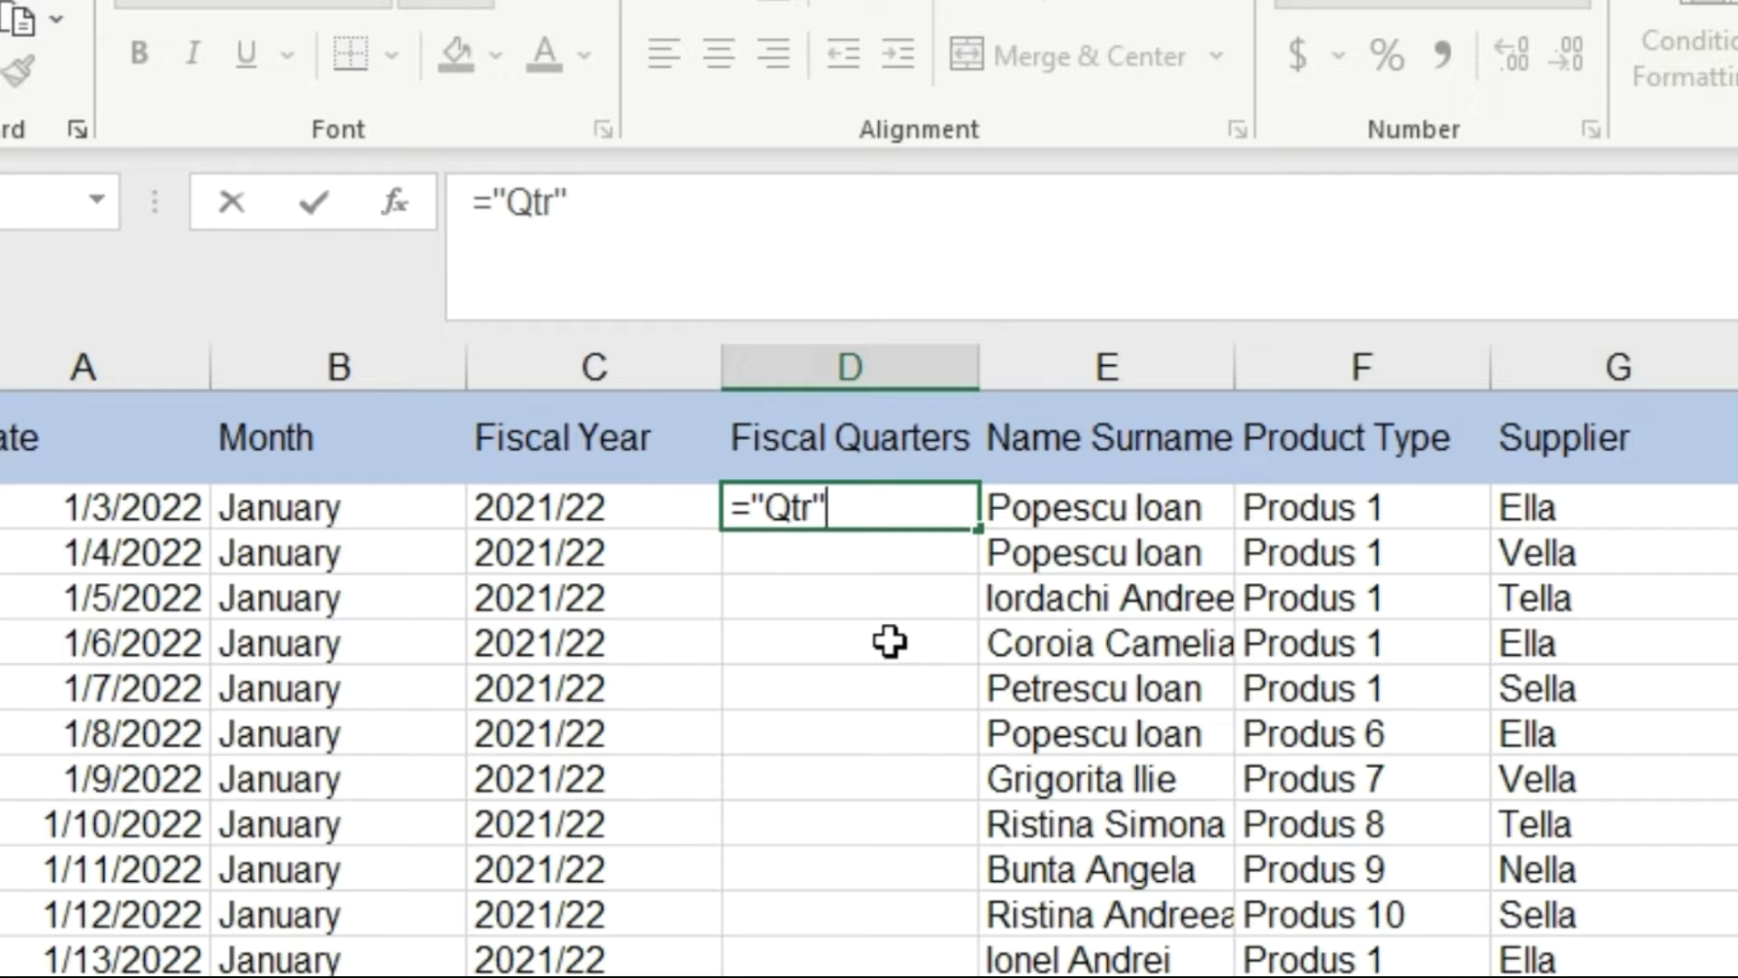
pyautogui.write('"&choo')
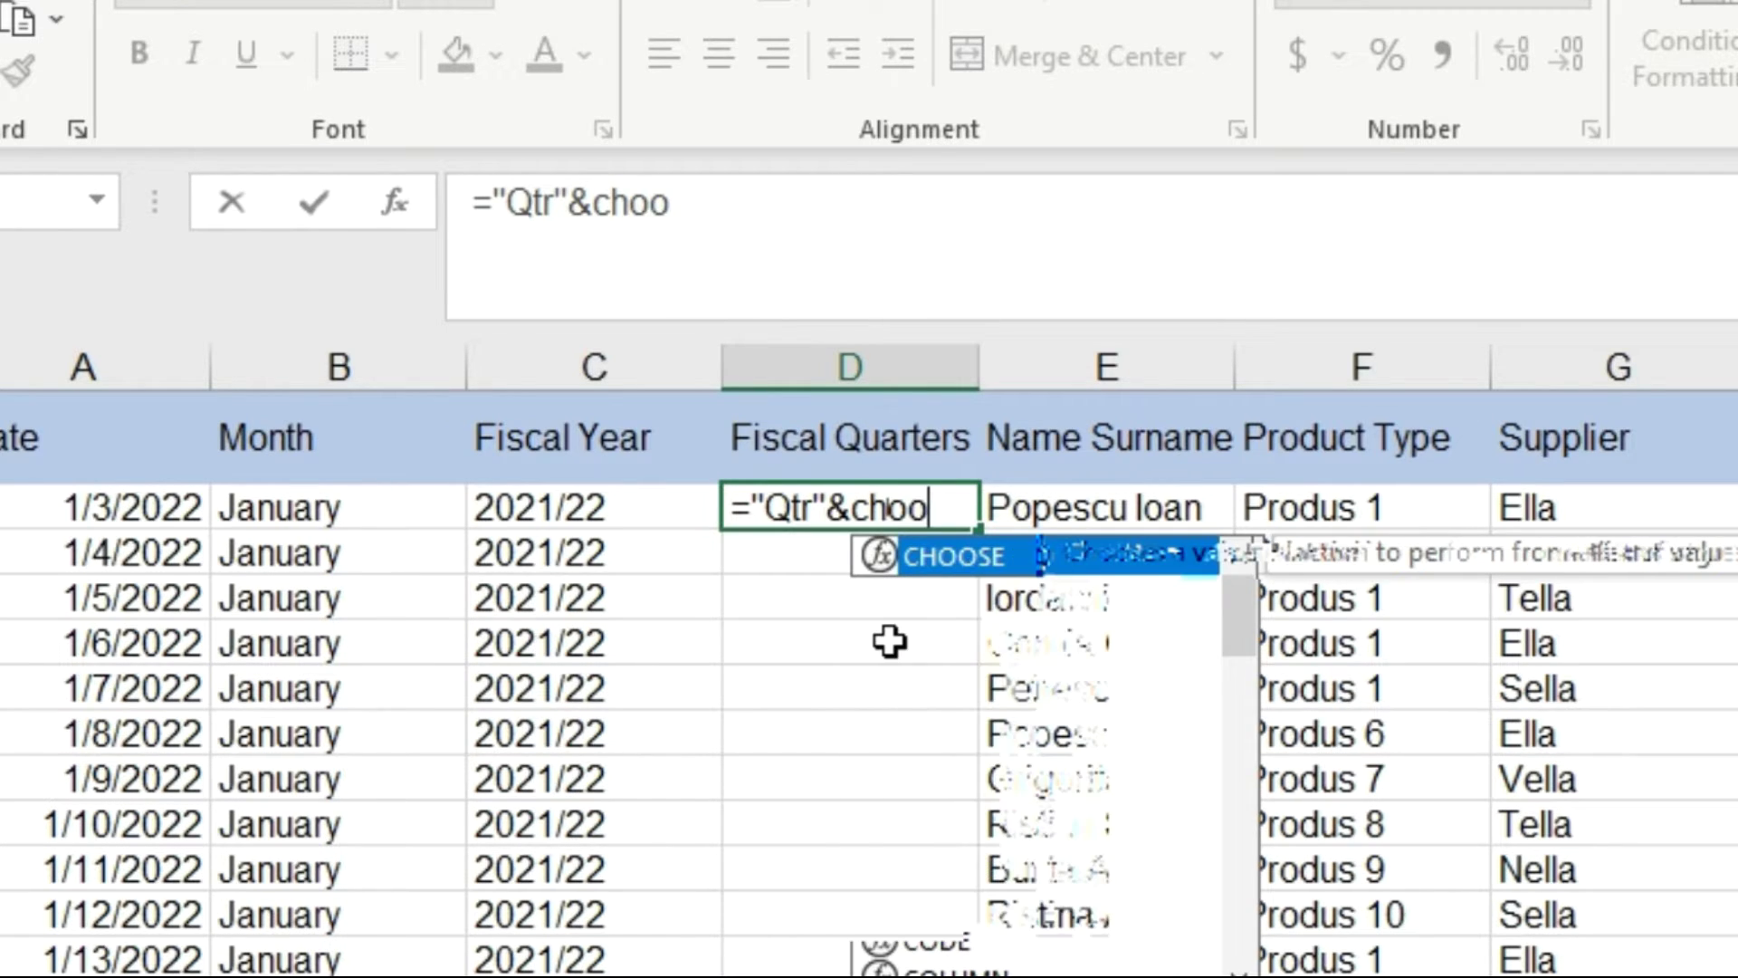
pyautogui.doubleClick(956, 555)
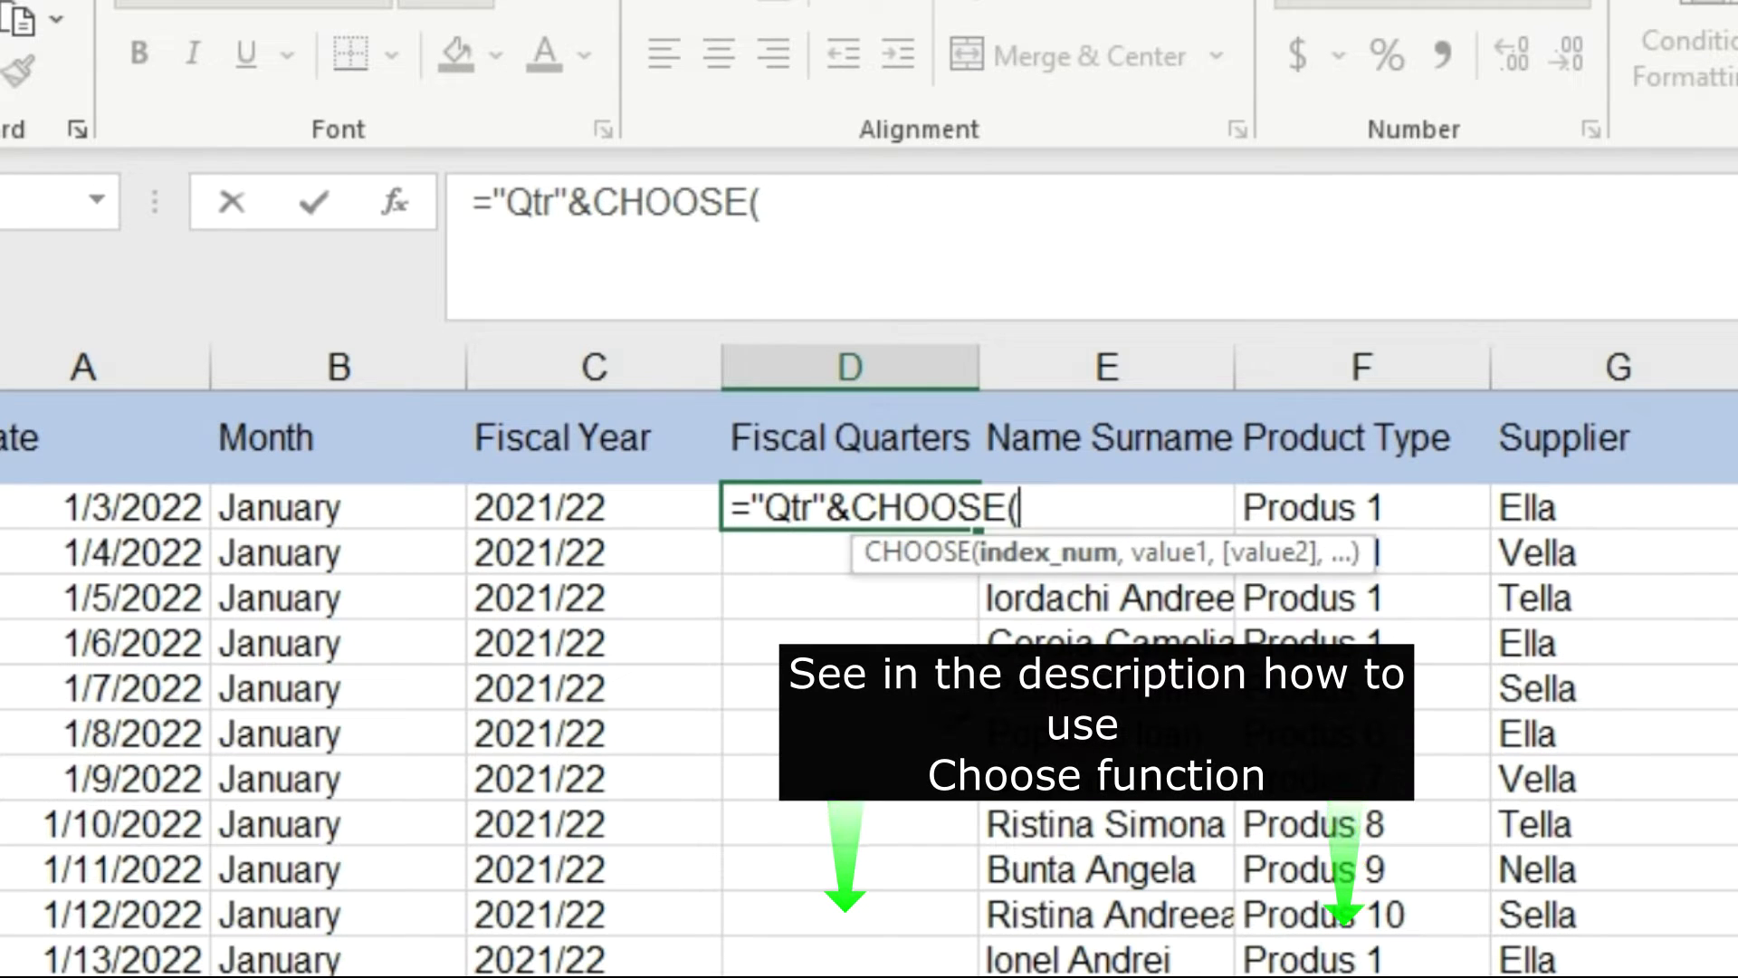
pyautogui.write('mon')
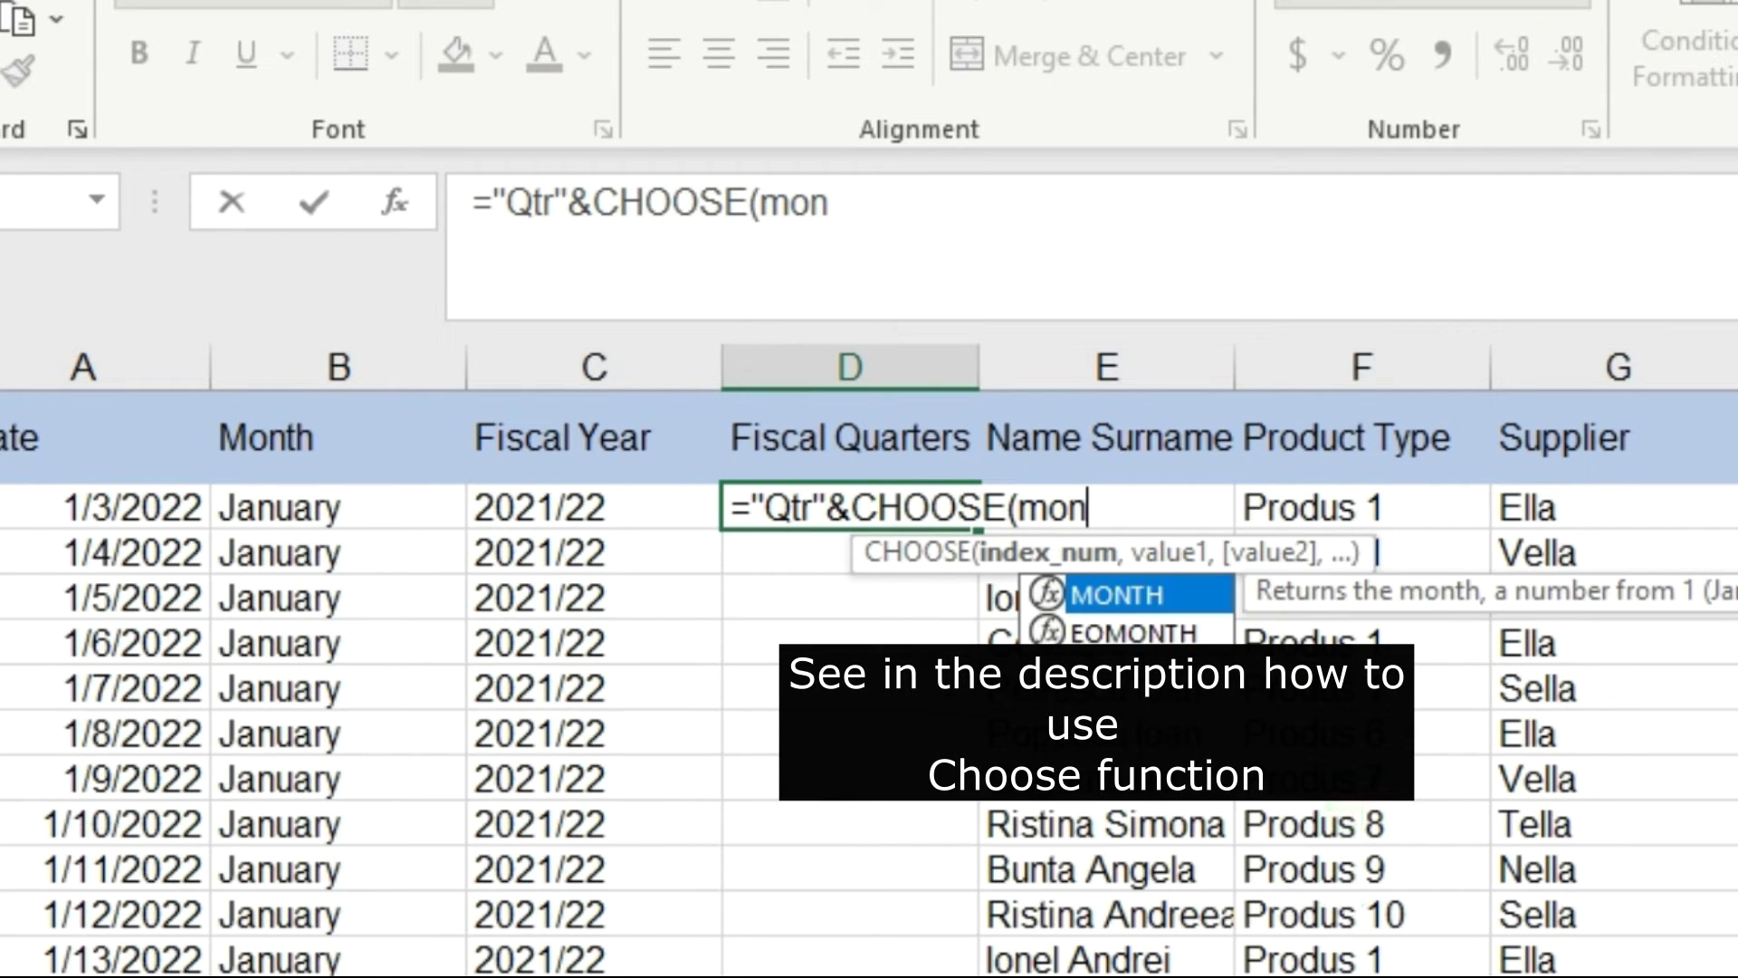
pyautogui.doubleClick(1117, 594)
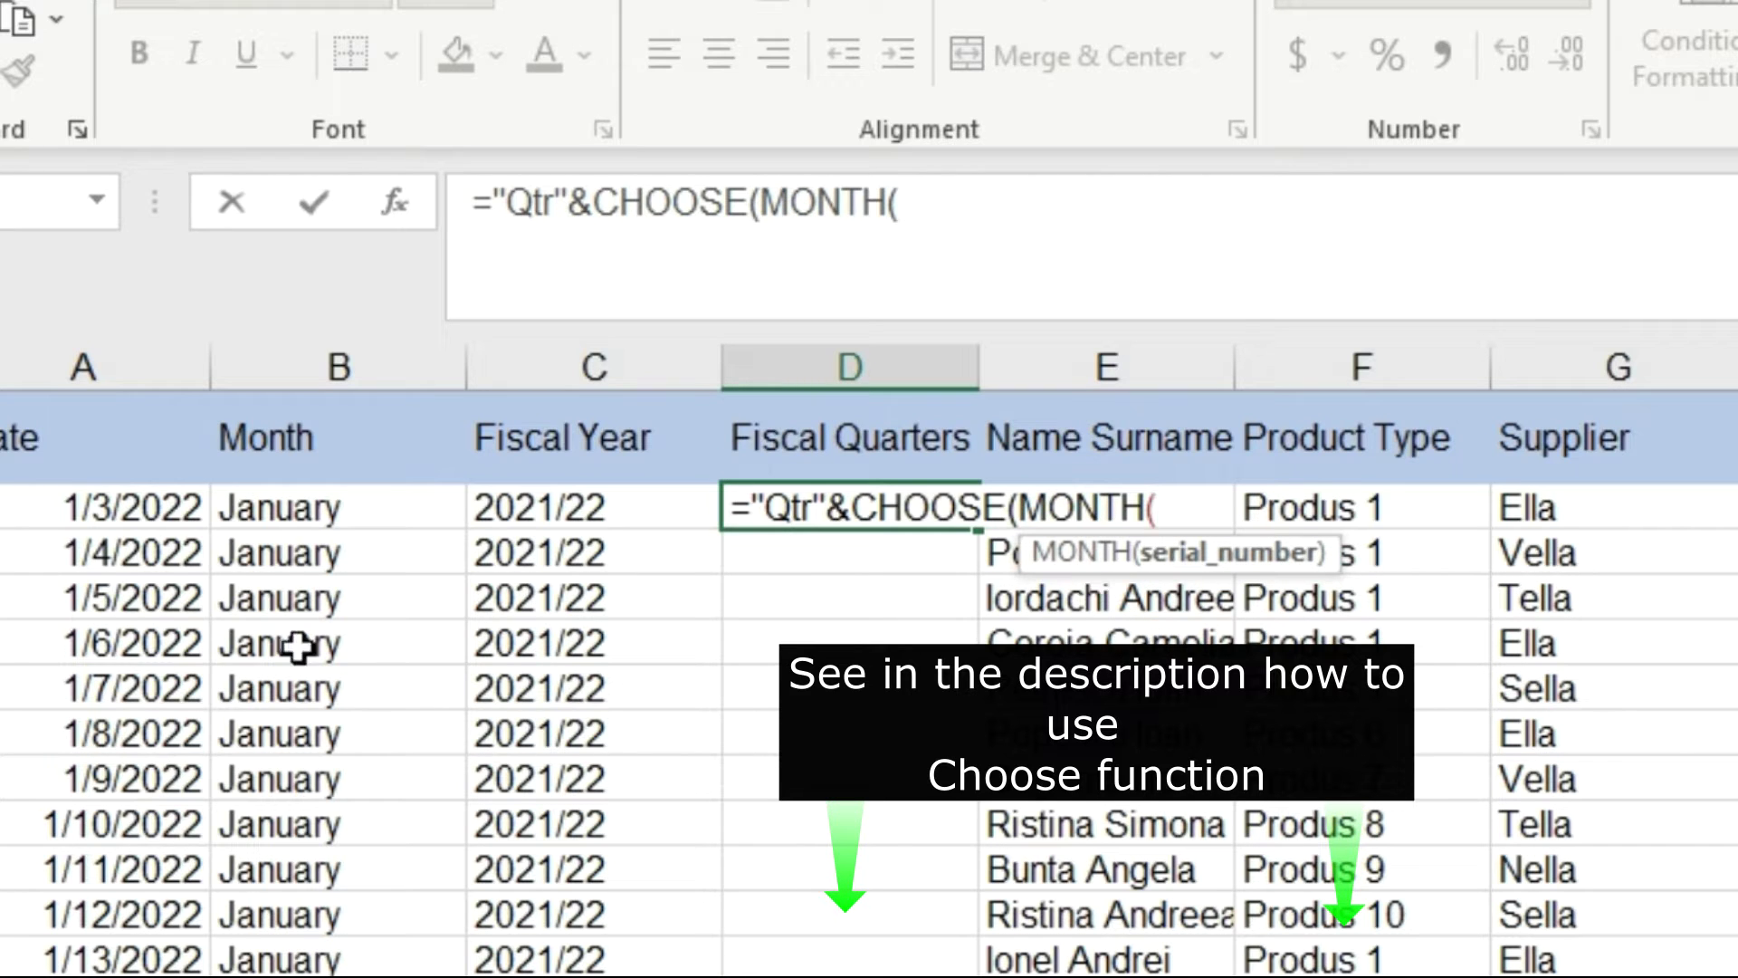
pyautogui.click(184, 527)
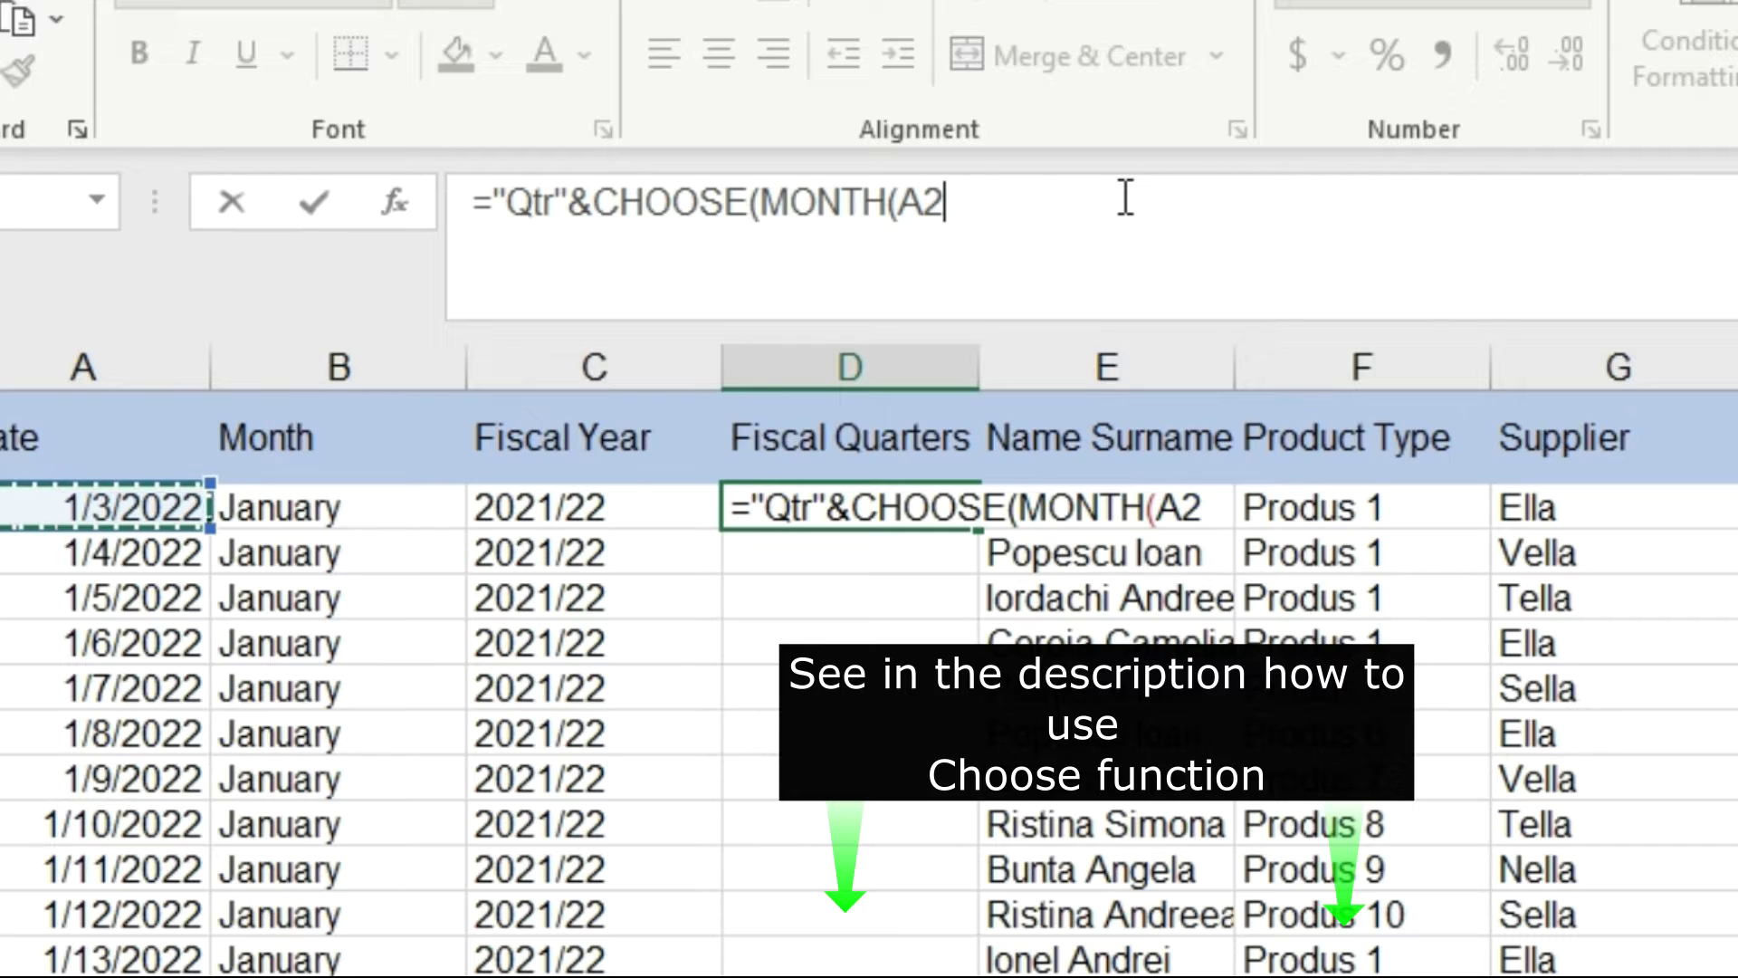
pyautogui.write(')')
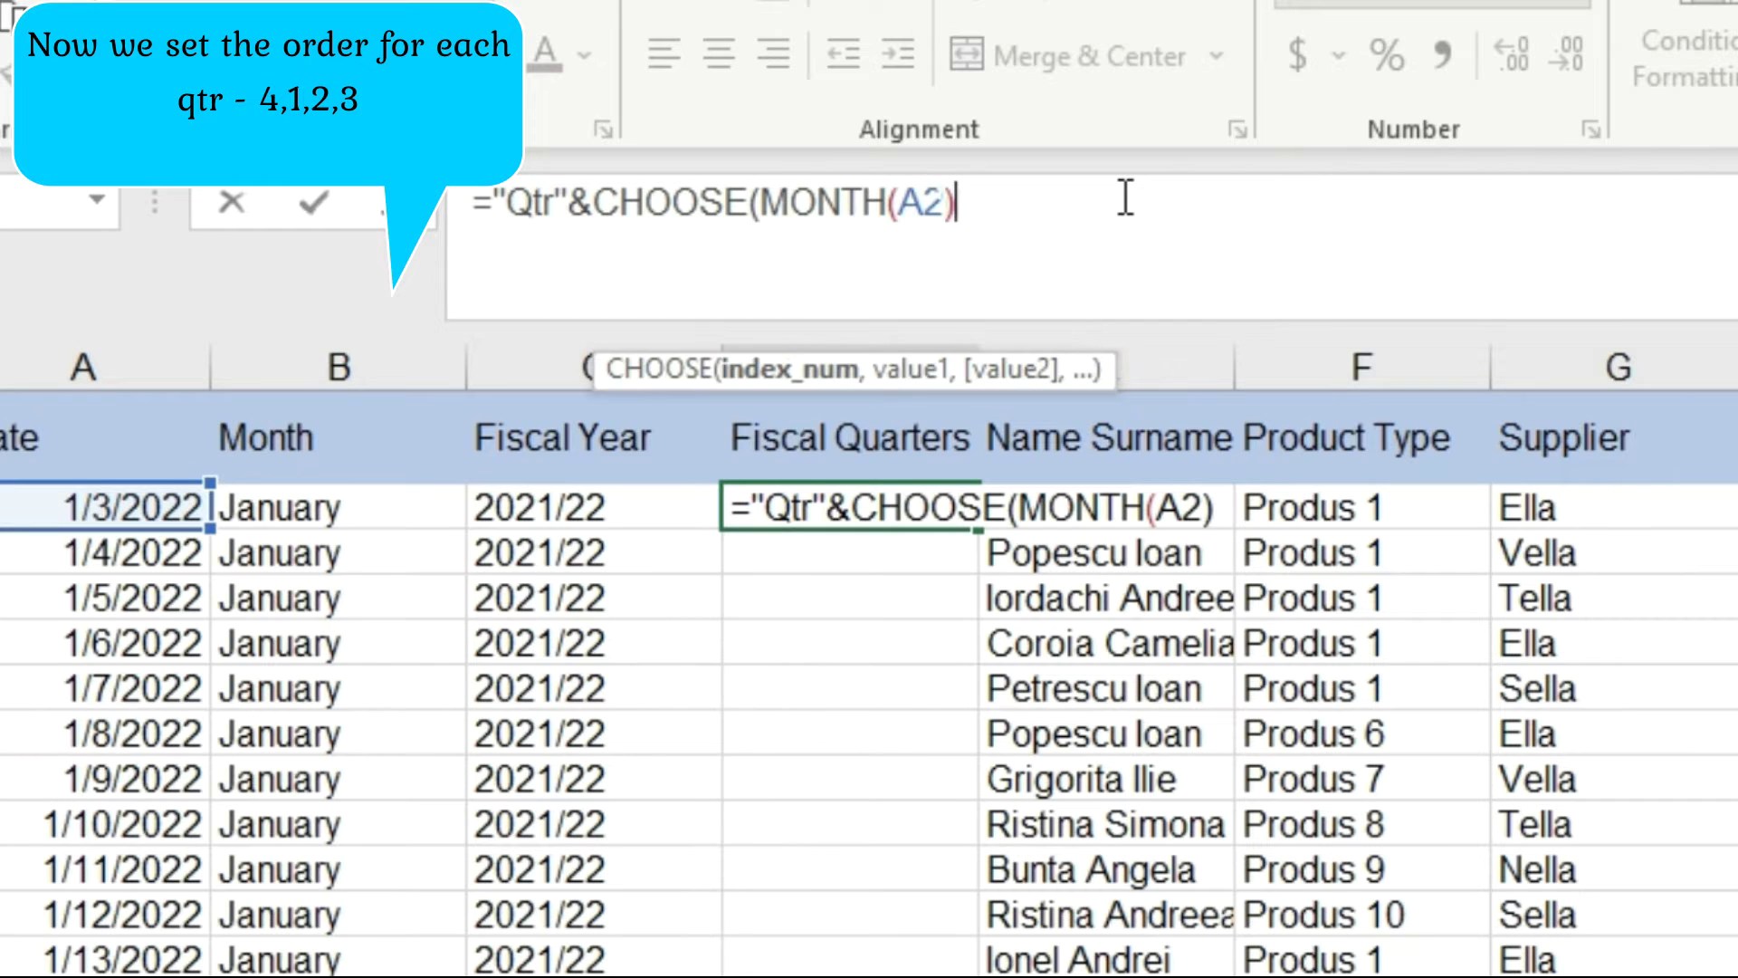
pyautogui.write(',')
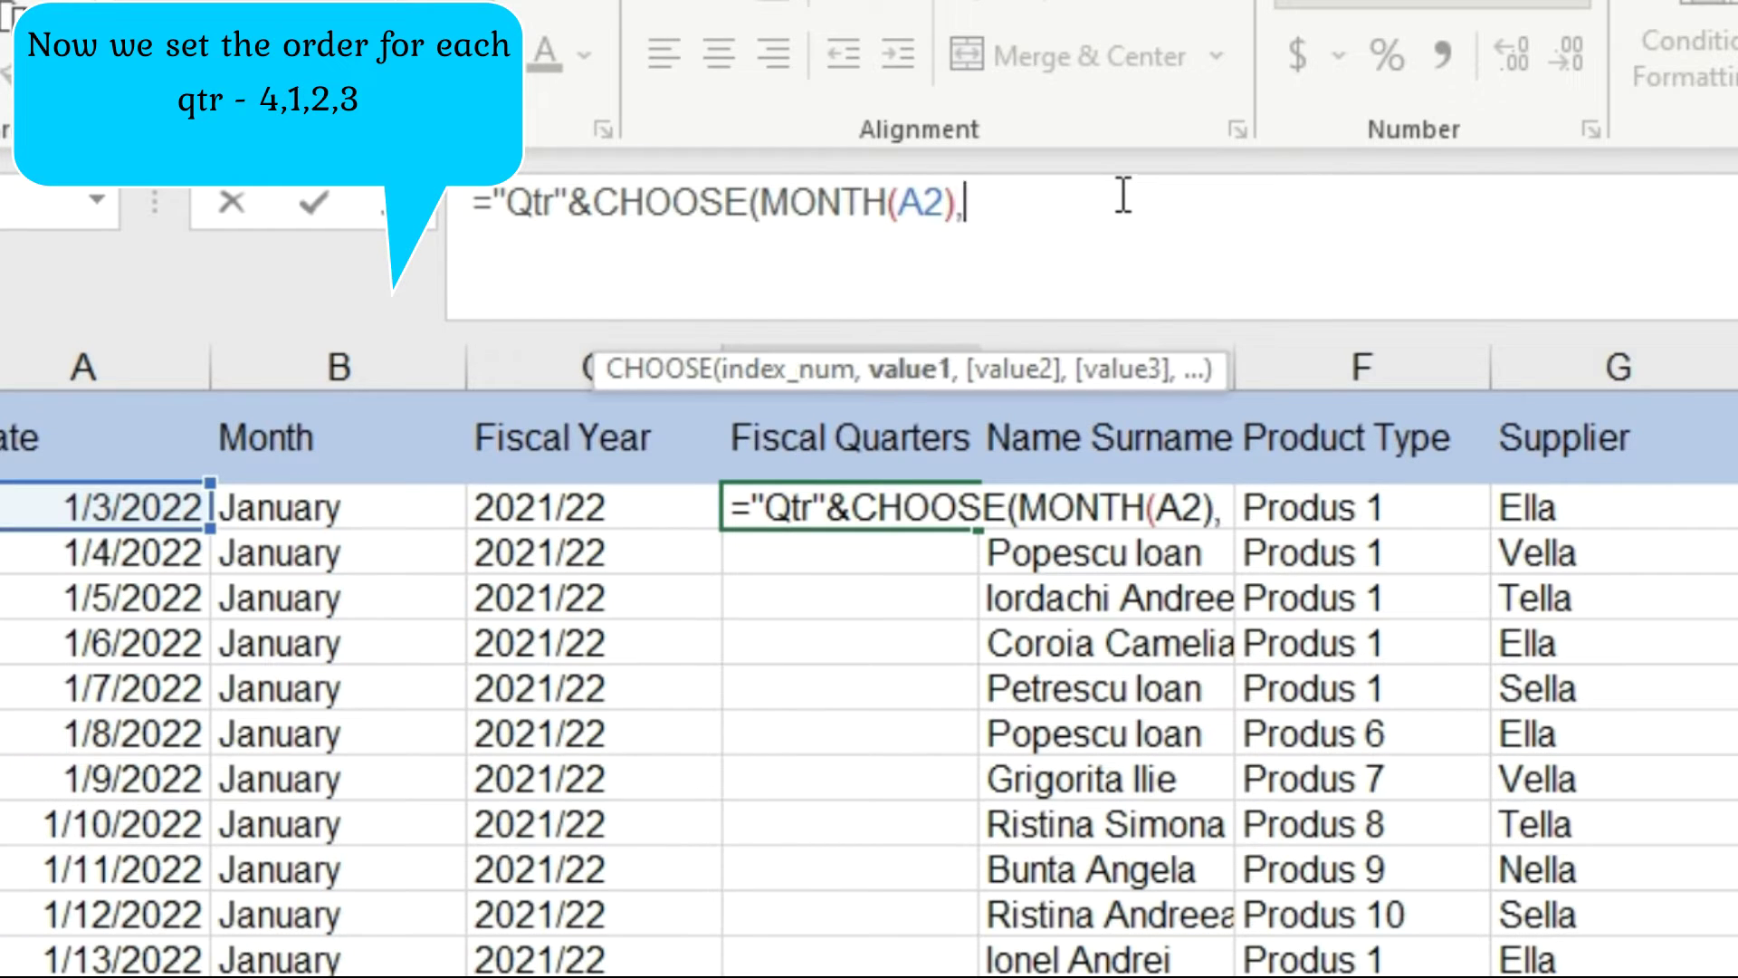
# - Complete the CHOOSE values in the D2 formula with 4,4,4,1,1,1,2,2,2,3,3,3) and enter it
pyautogui.write('4,4,4')
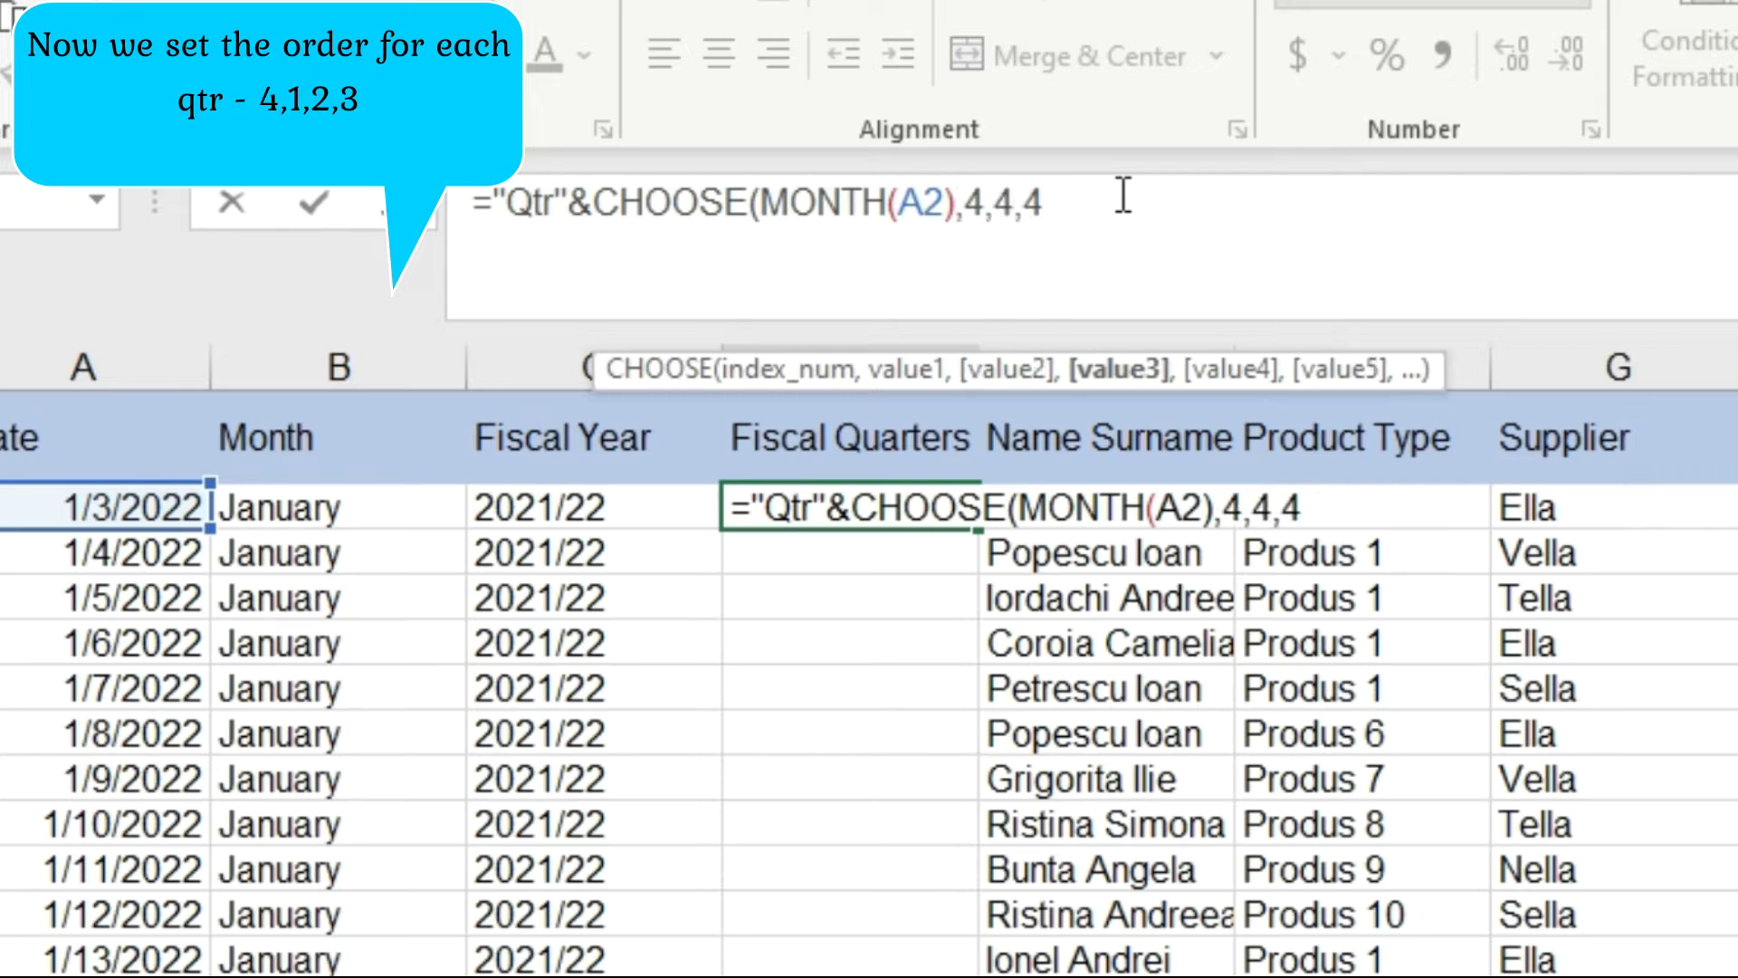
pyautogui.write(',1,1,1,2')
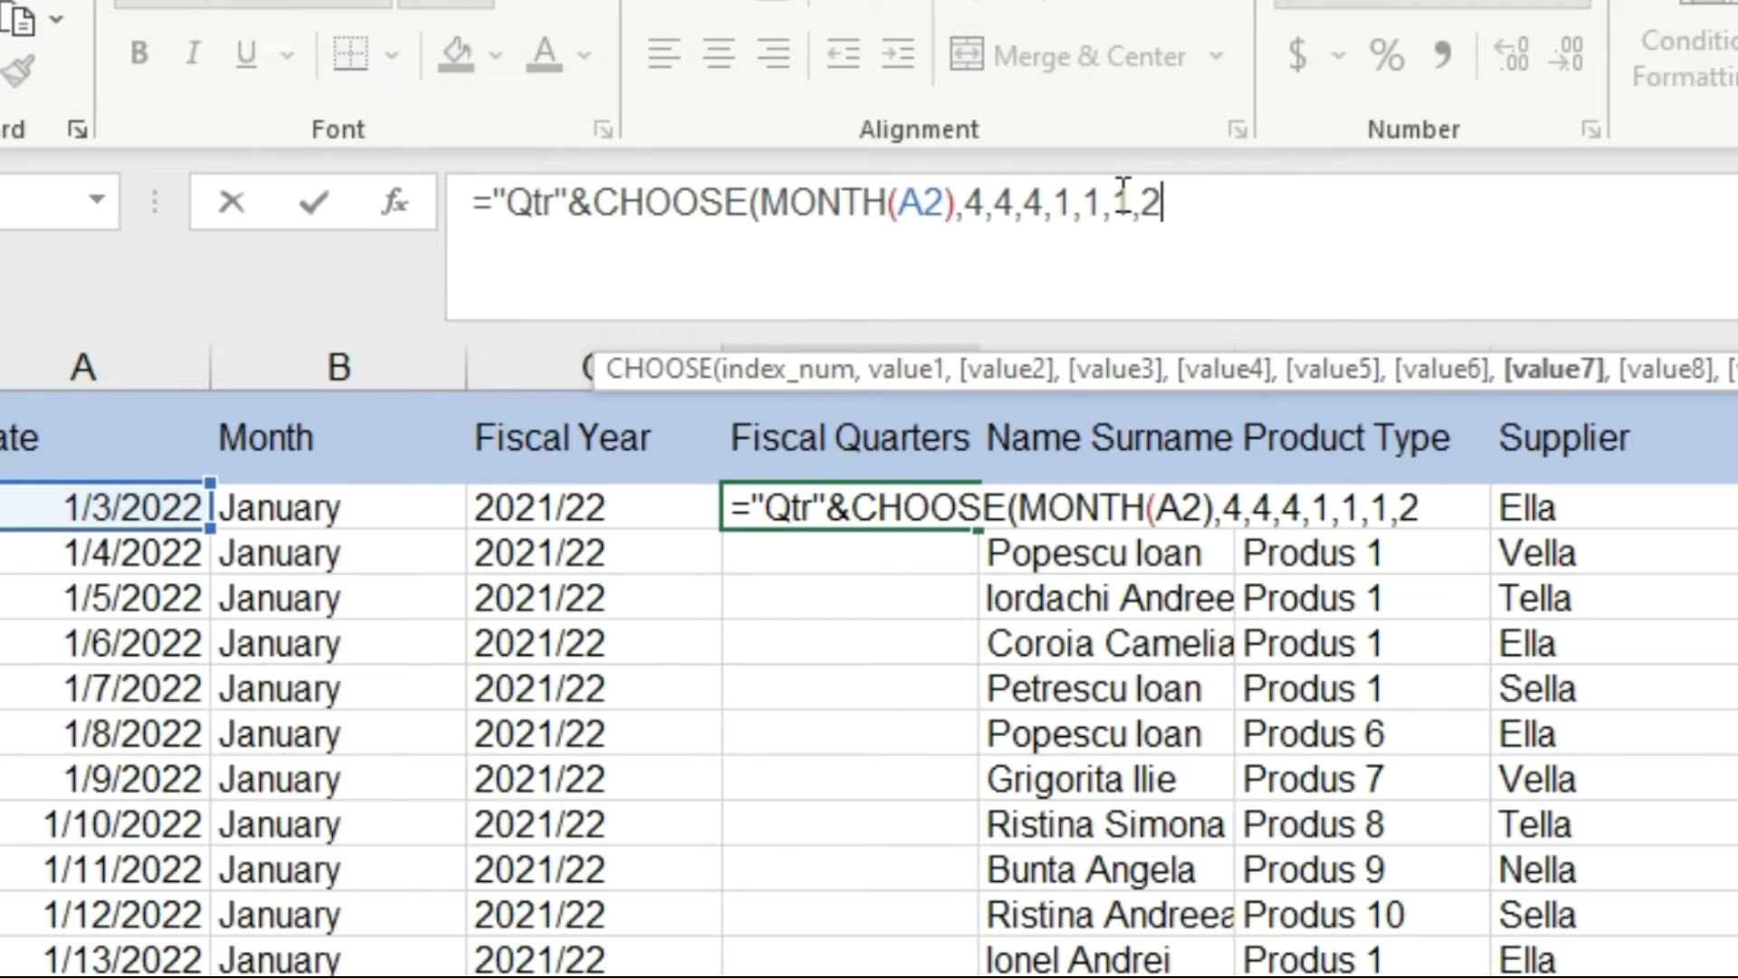
pyautogui.write(',2,2,')
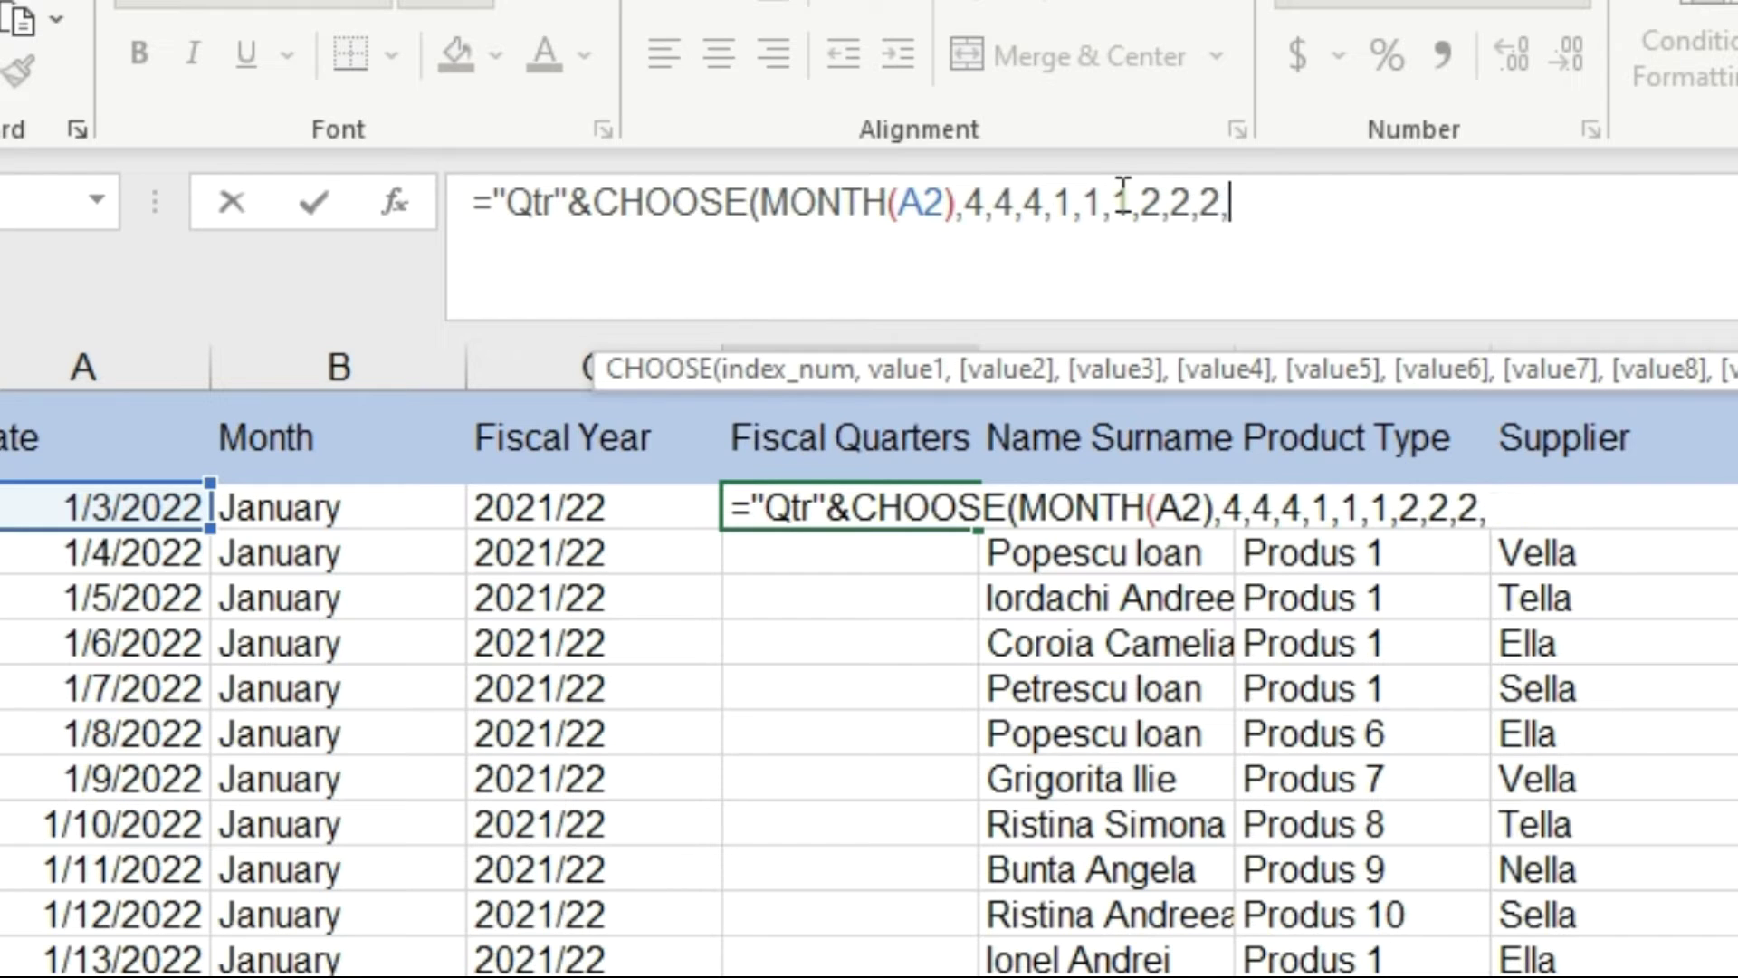
pyautogui.write('3,3,')
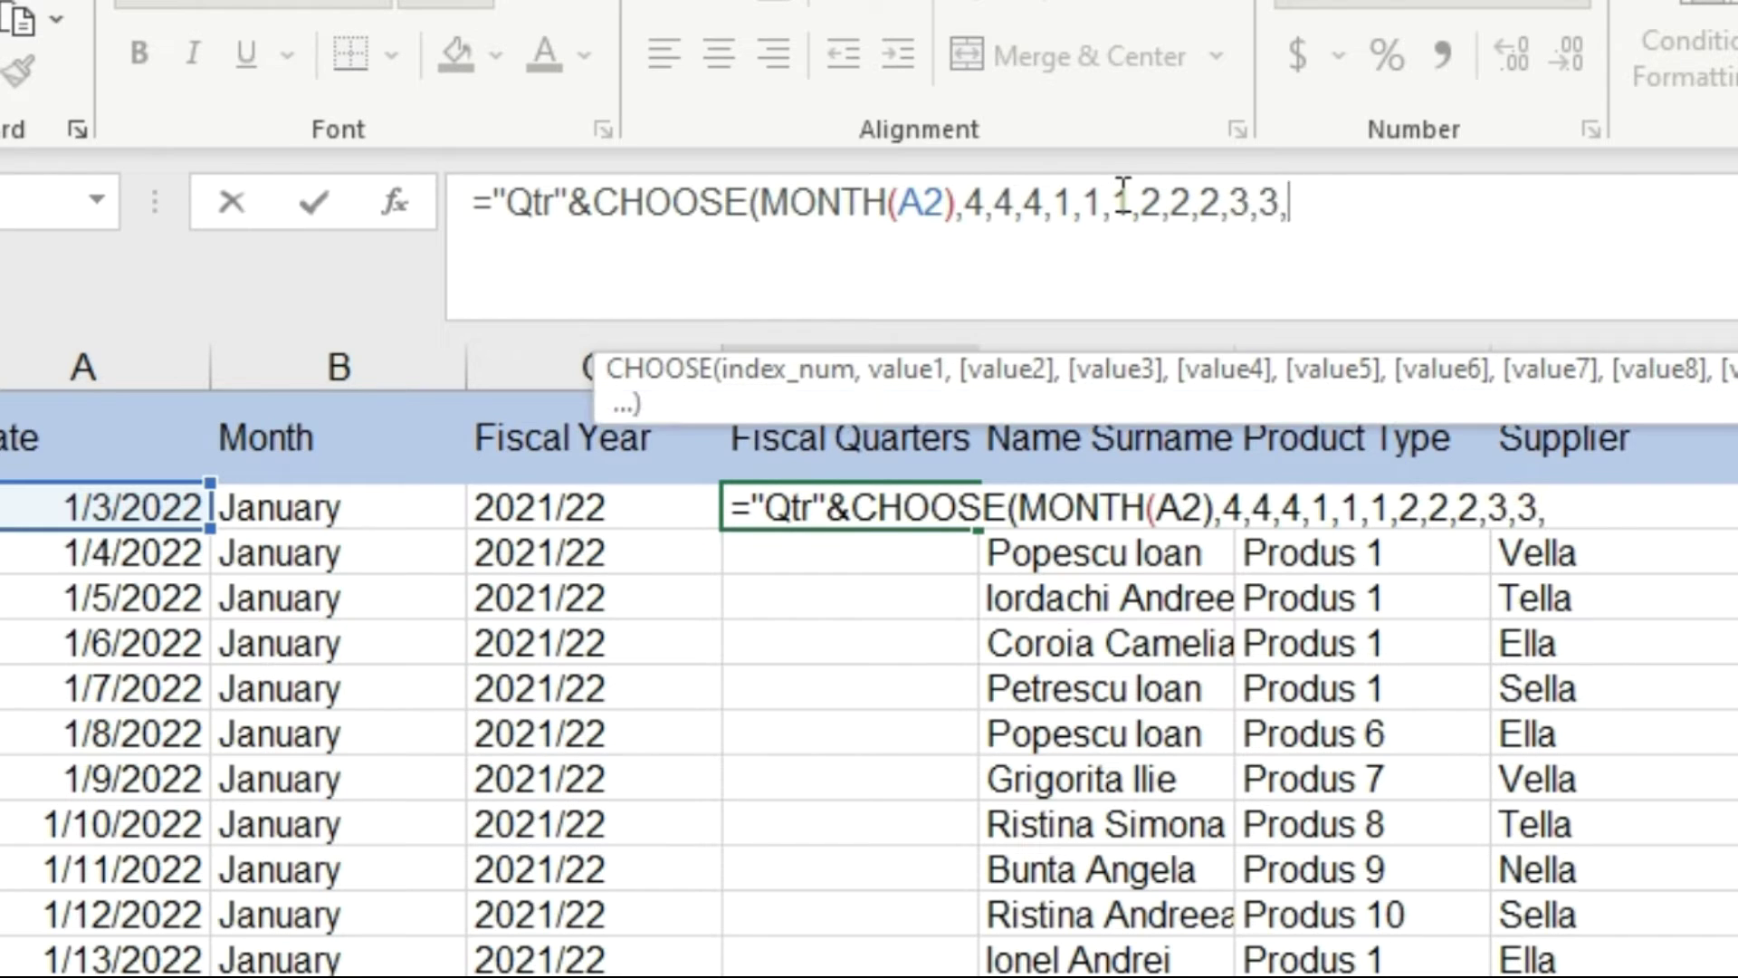
pyautogui.write('3)')
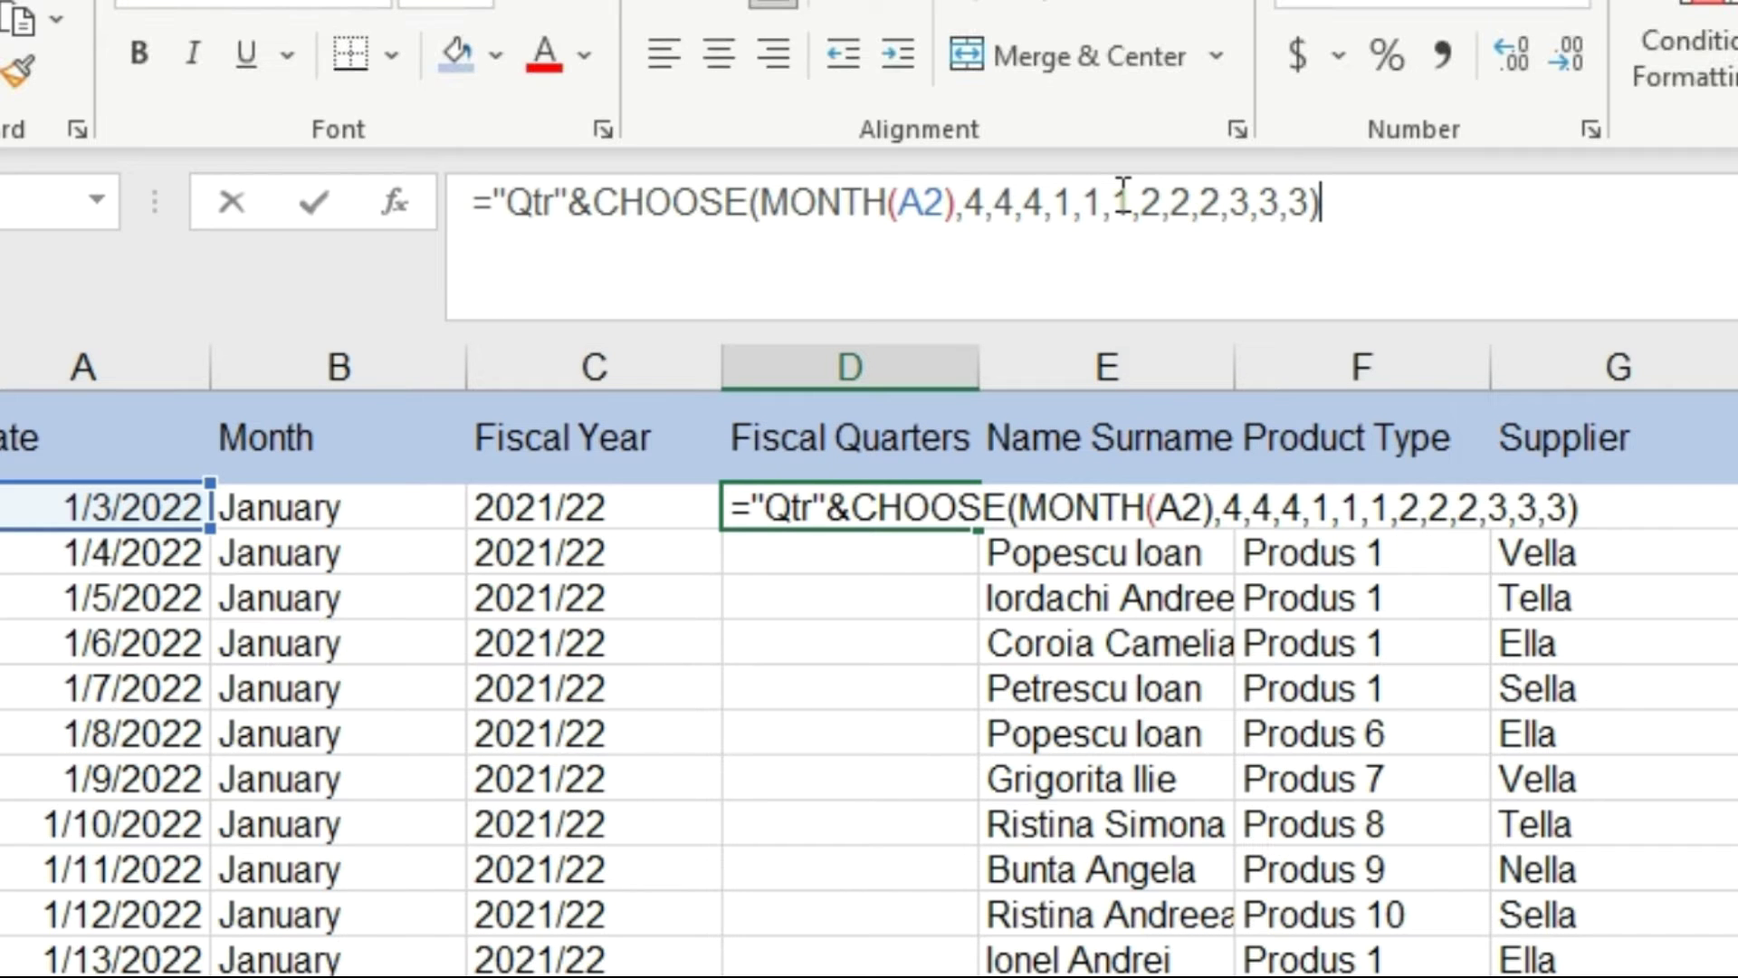
pyautogui.press('Return')
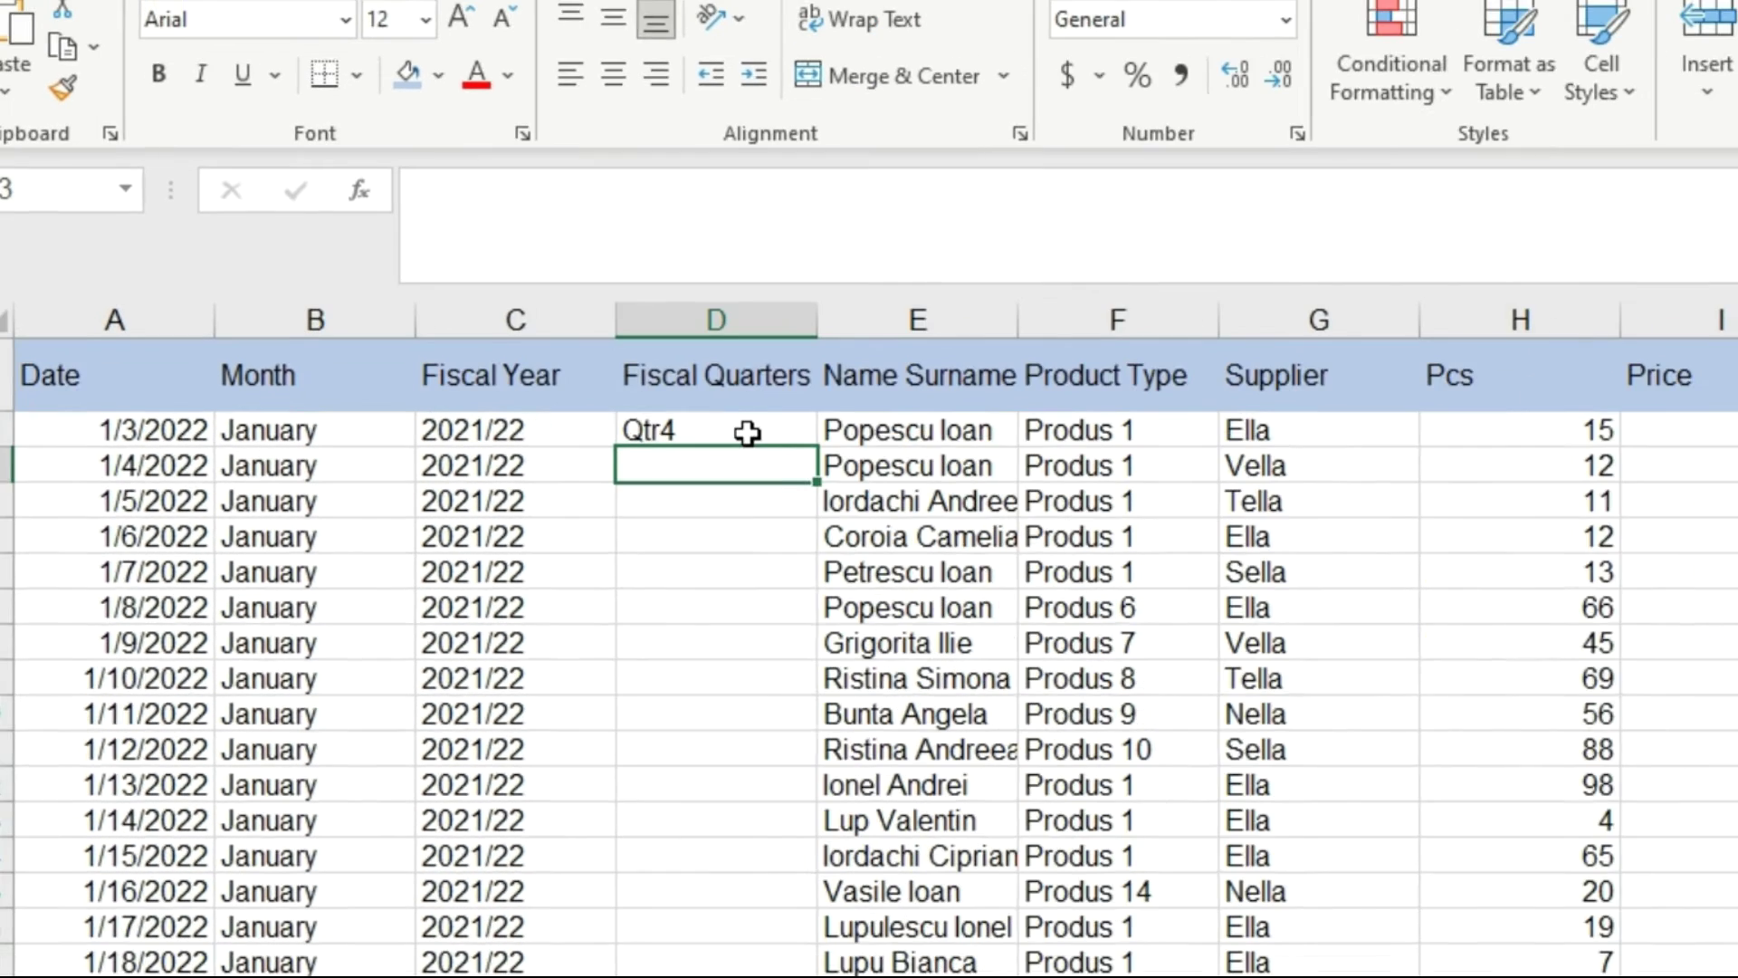
# - Insert a space between "Qtr" and the & operator in the D2 formula and enter it
pyautogui.click(746, 431)
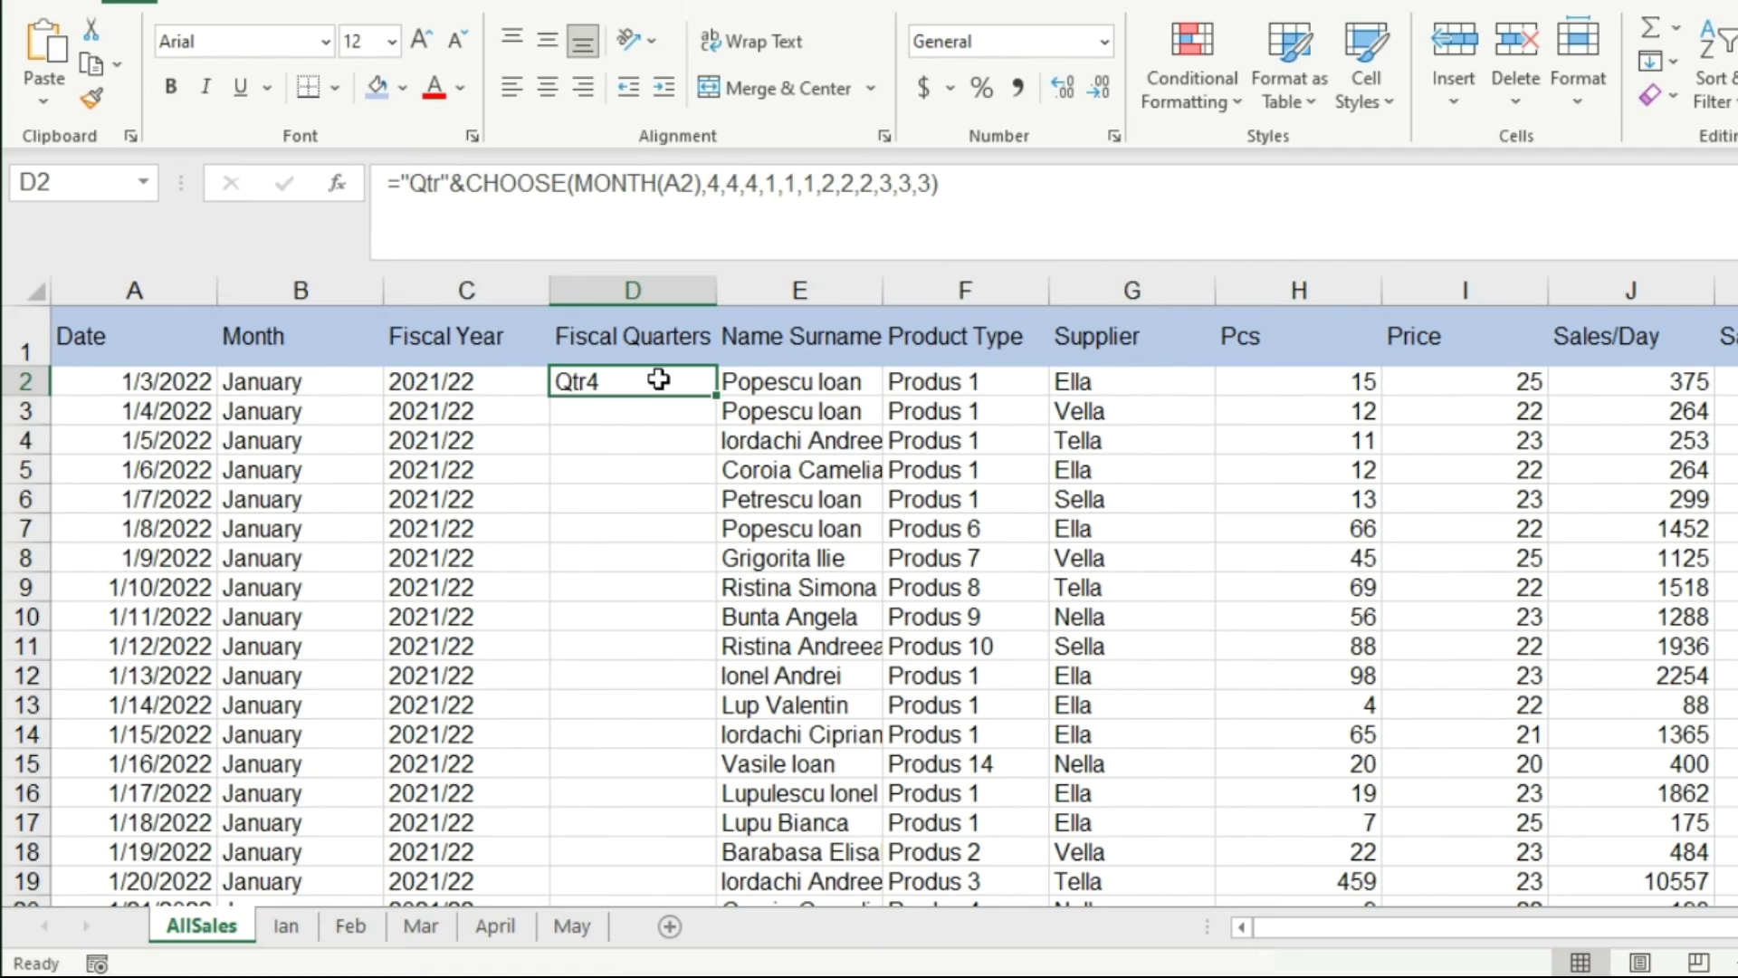
pyautogui.click(450, 193)
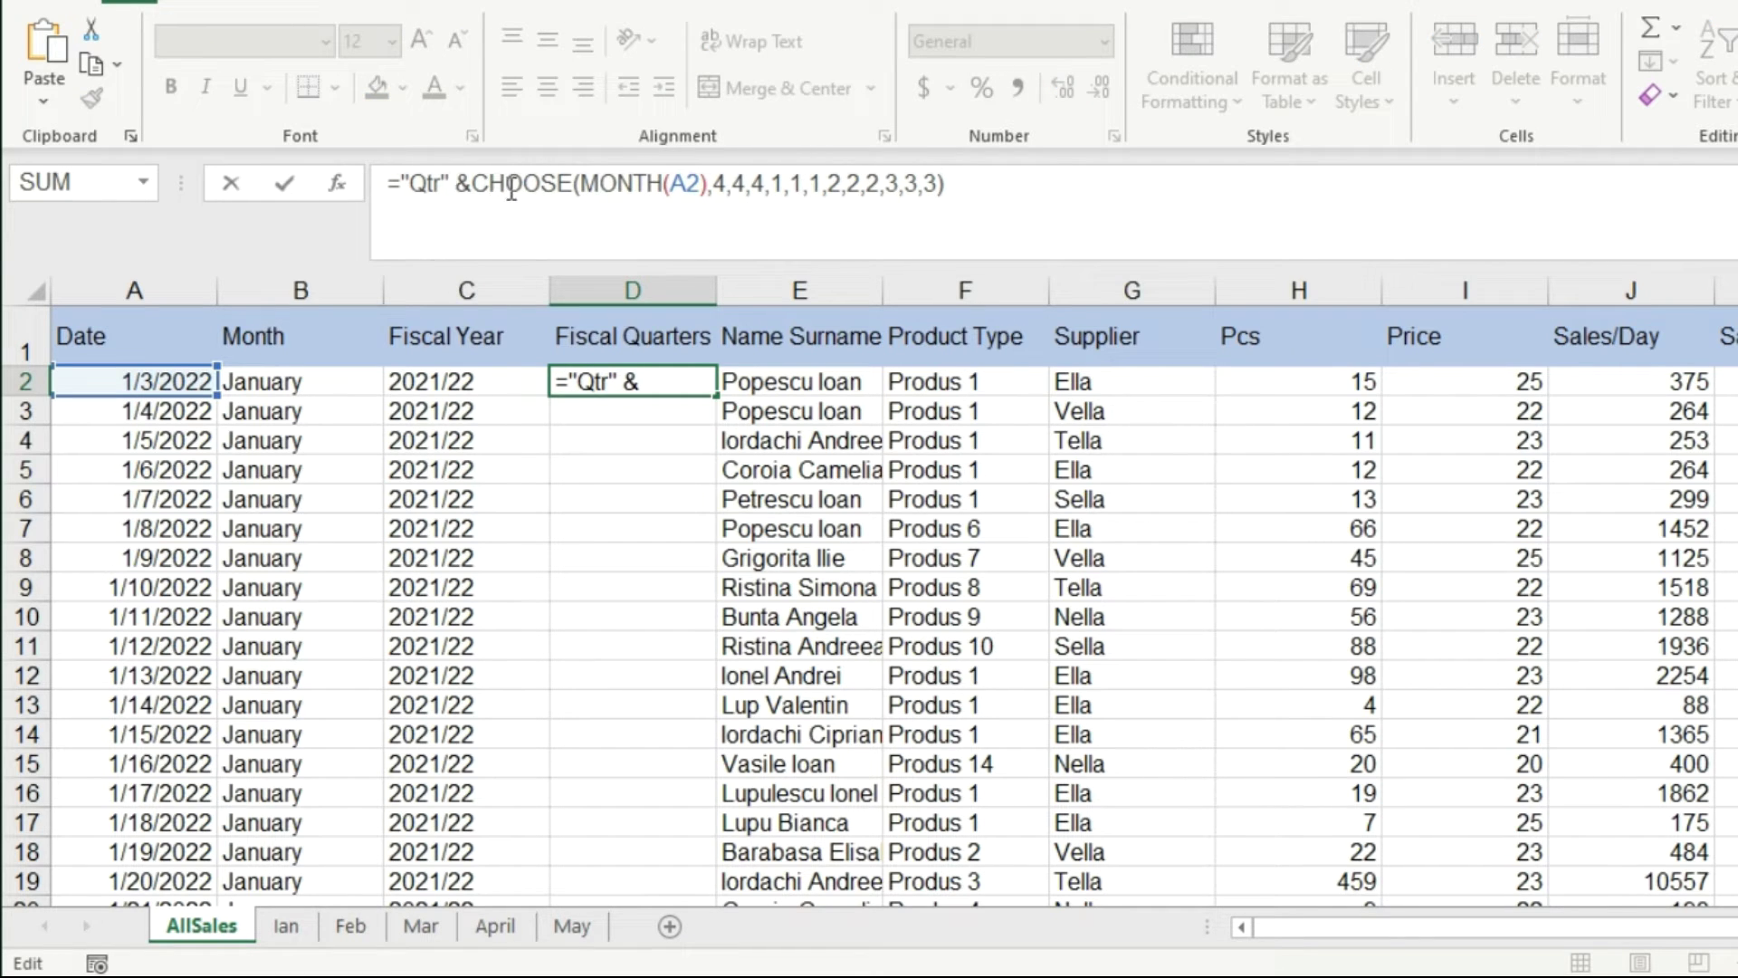
pyautogui.press('Return')
# - Fill the D2 formula down the whole Fiscal Quarters column
pyautogui.click(665, 379)
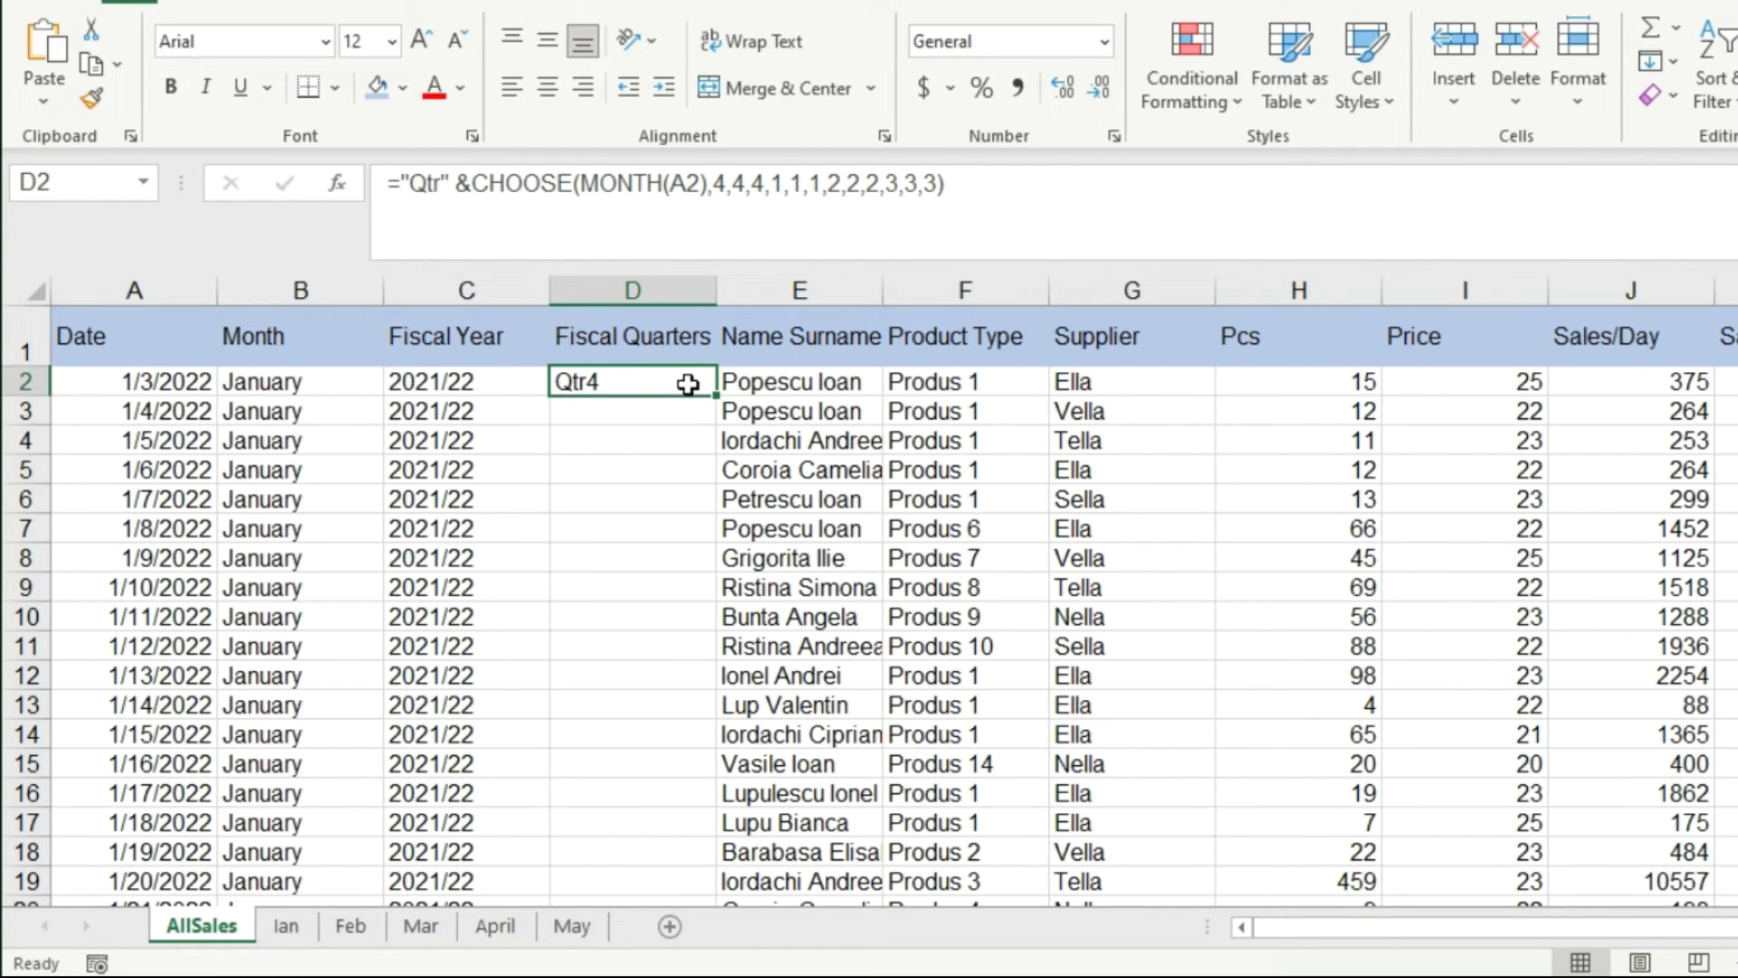
pyautogui.moveTo(718, 392); pyautogui.dragTo(715, 627)
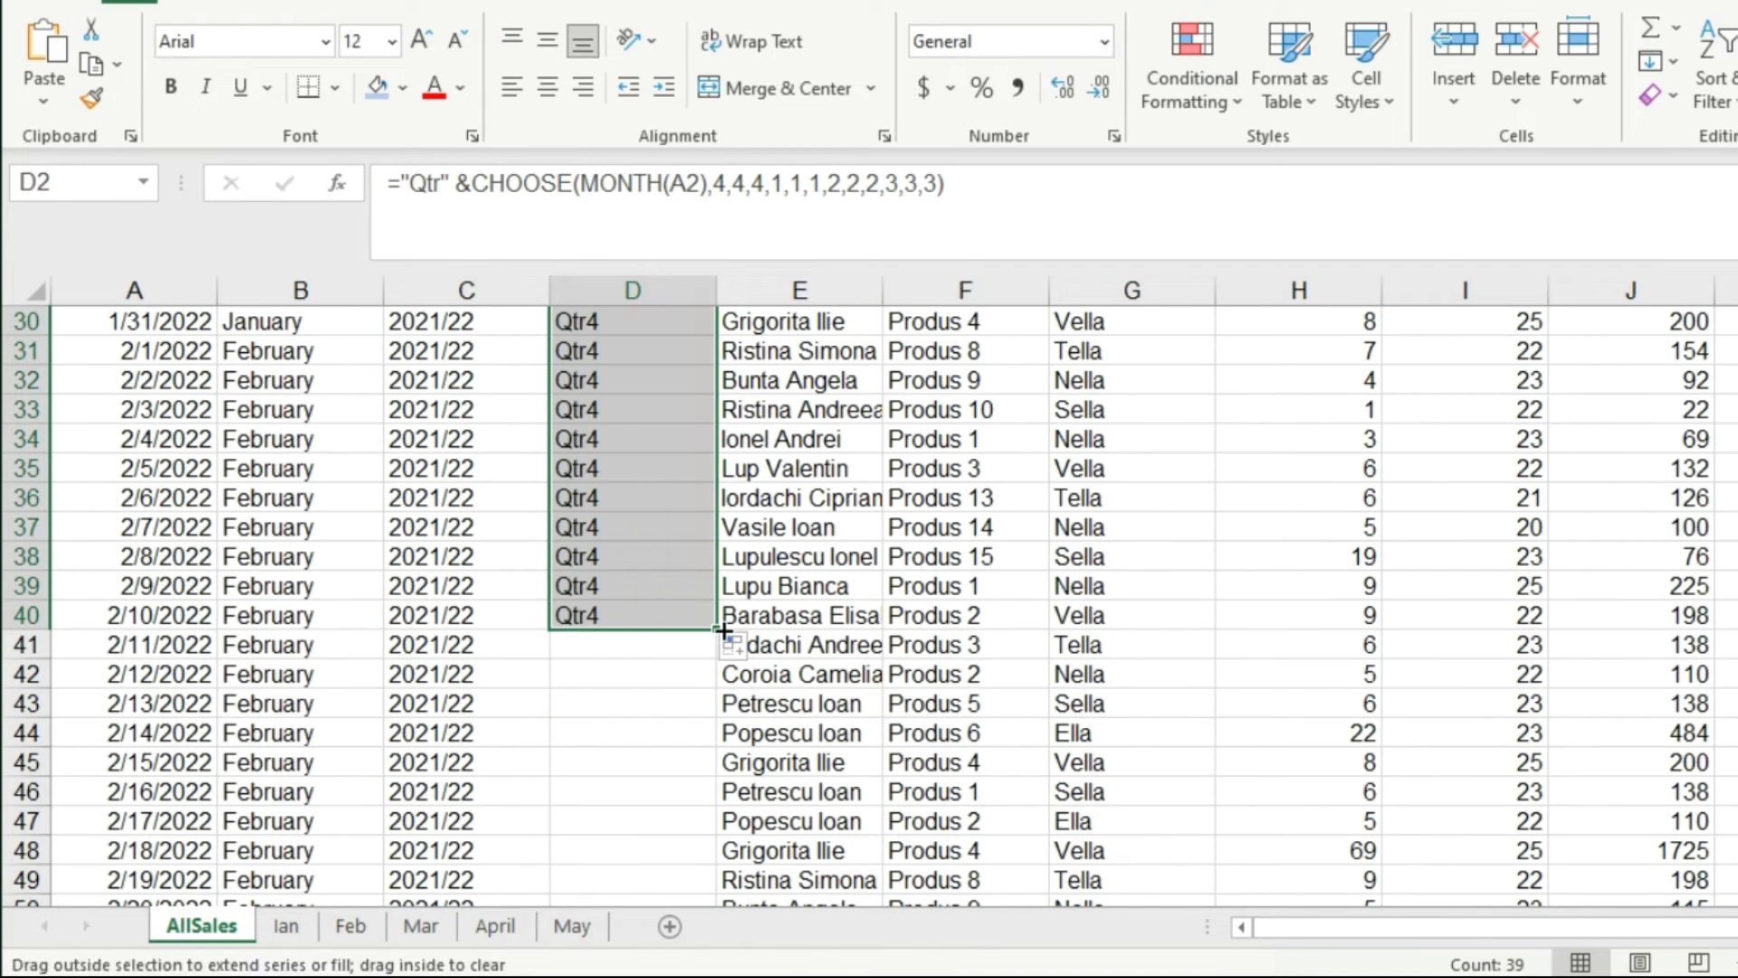
pyautogui.doubleClick(723, 628)
# - Examine the Fiscal Quarters values at the March to April change, down to the last data row and back at the first rows
pyautogui.scroll(-11, 709, 634)
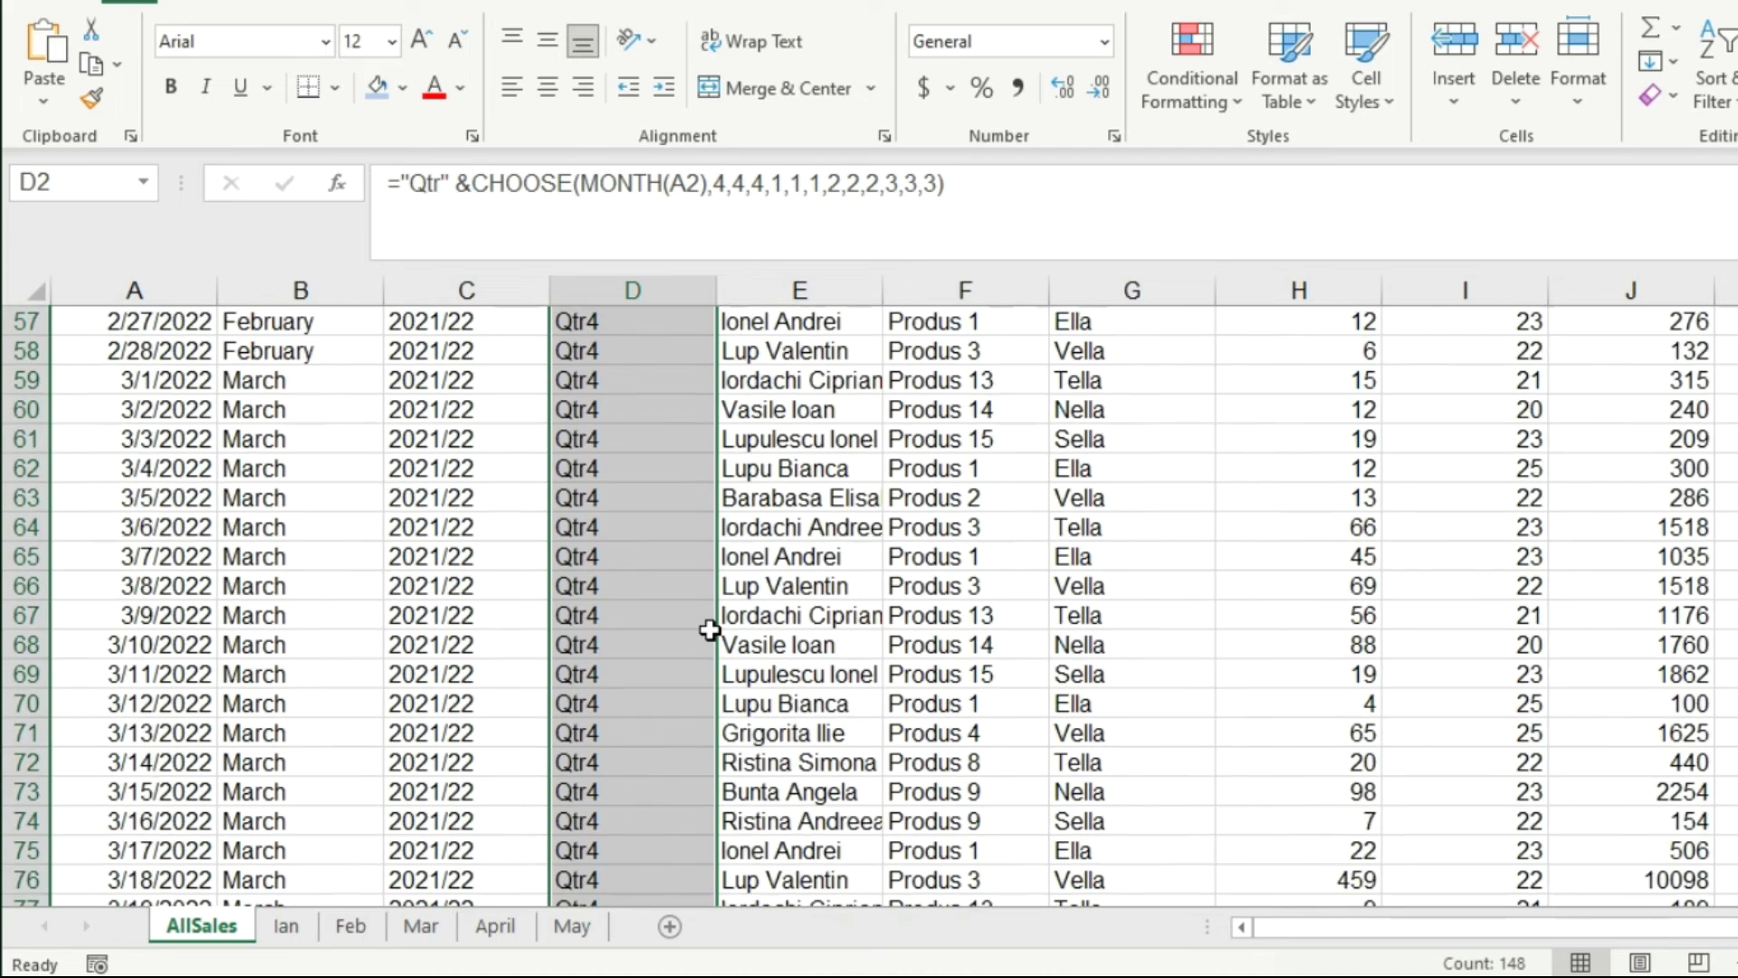
pyautogui.scroll(-10, 708, 626)
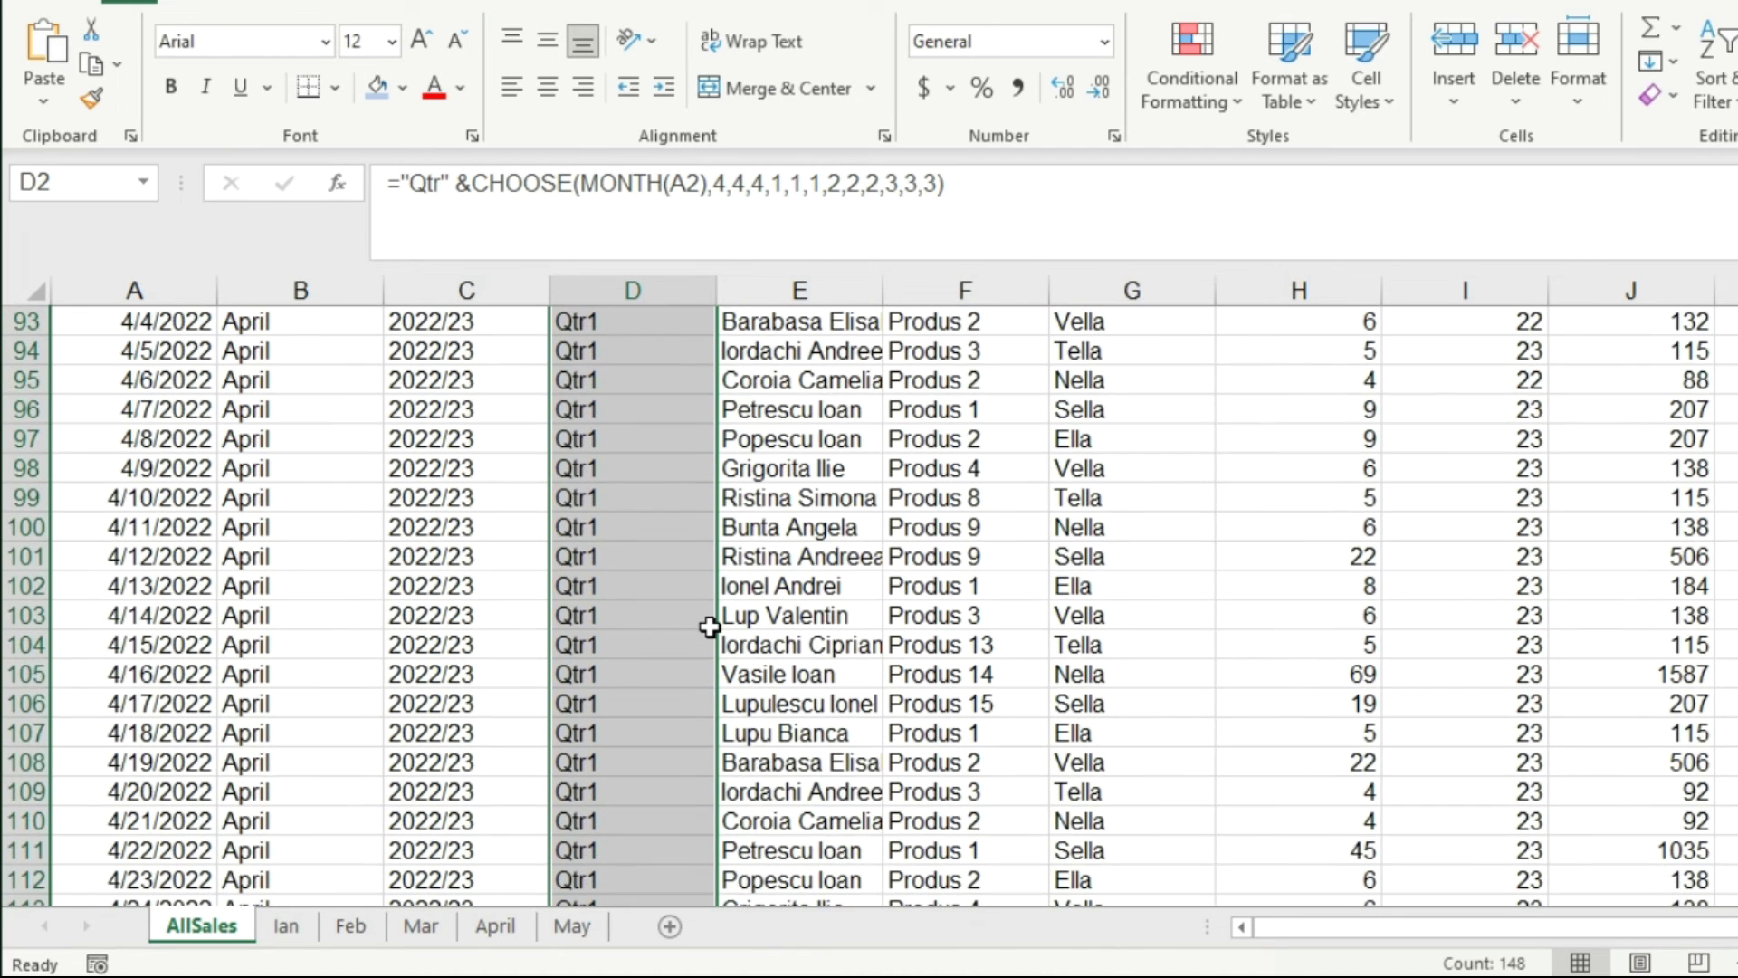
pyautogui.click(624, 496)
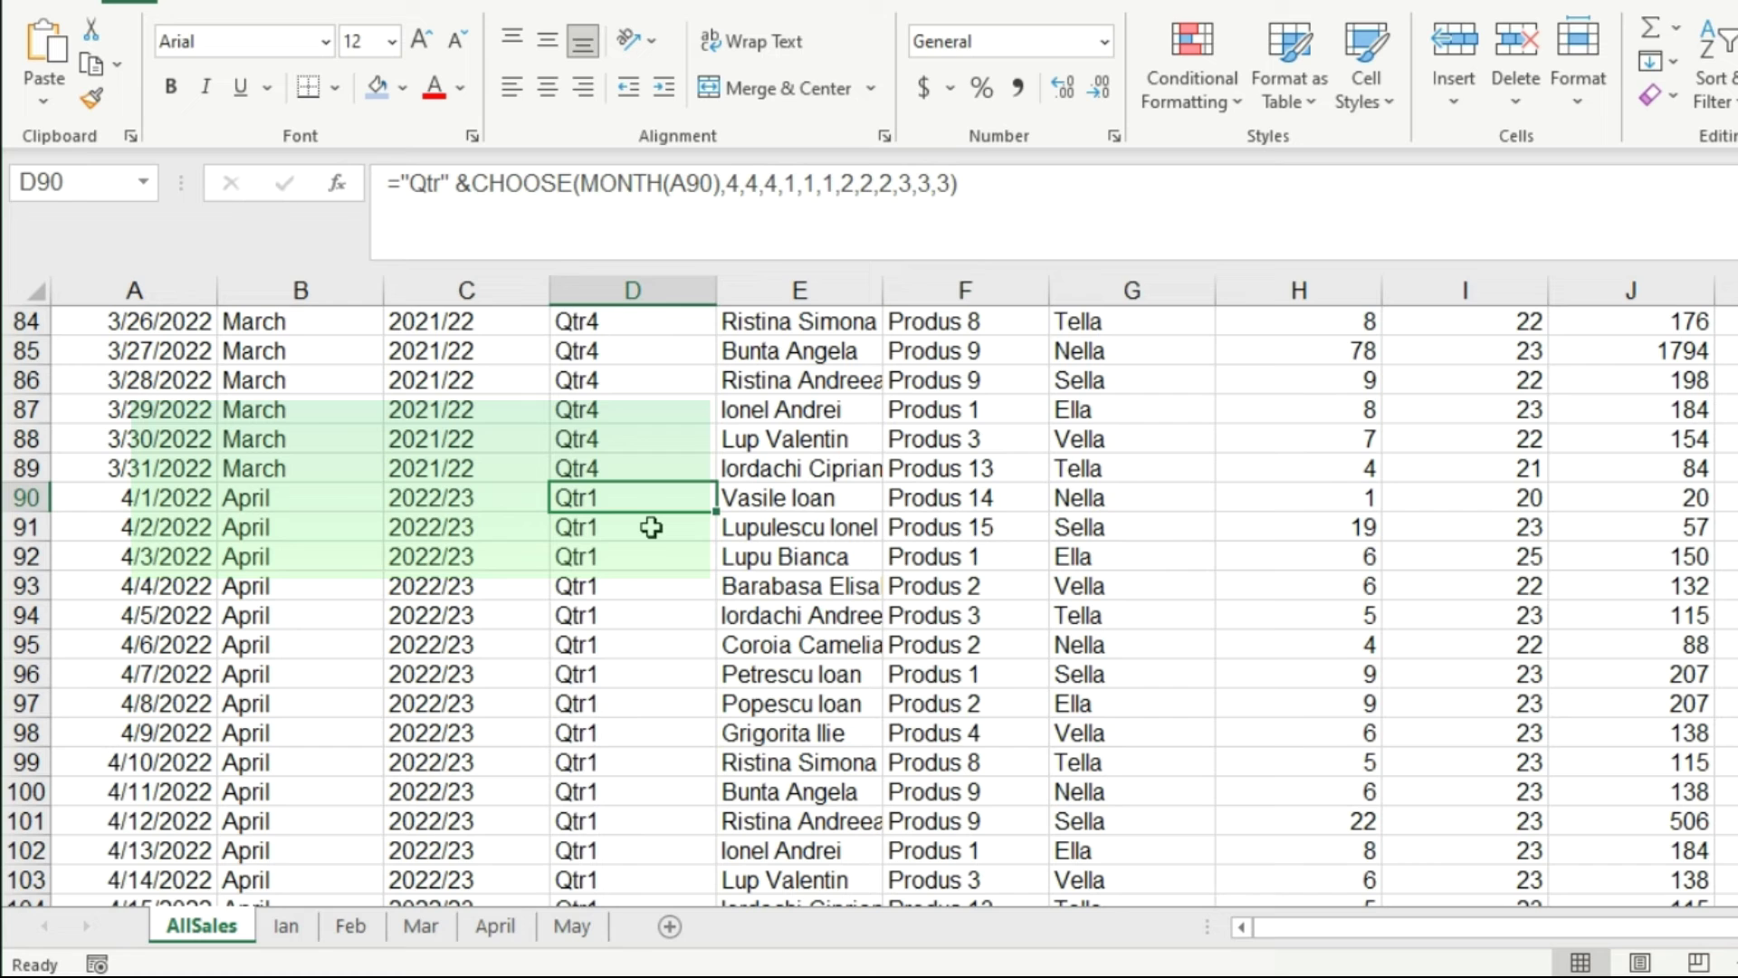
pyautogui.scroll(-13, 652, 529)
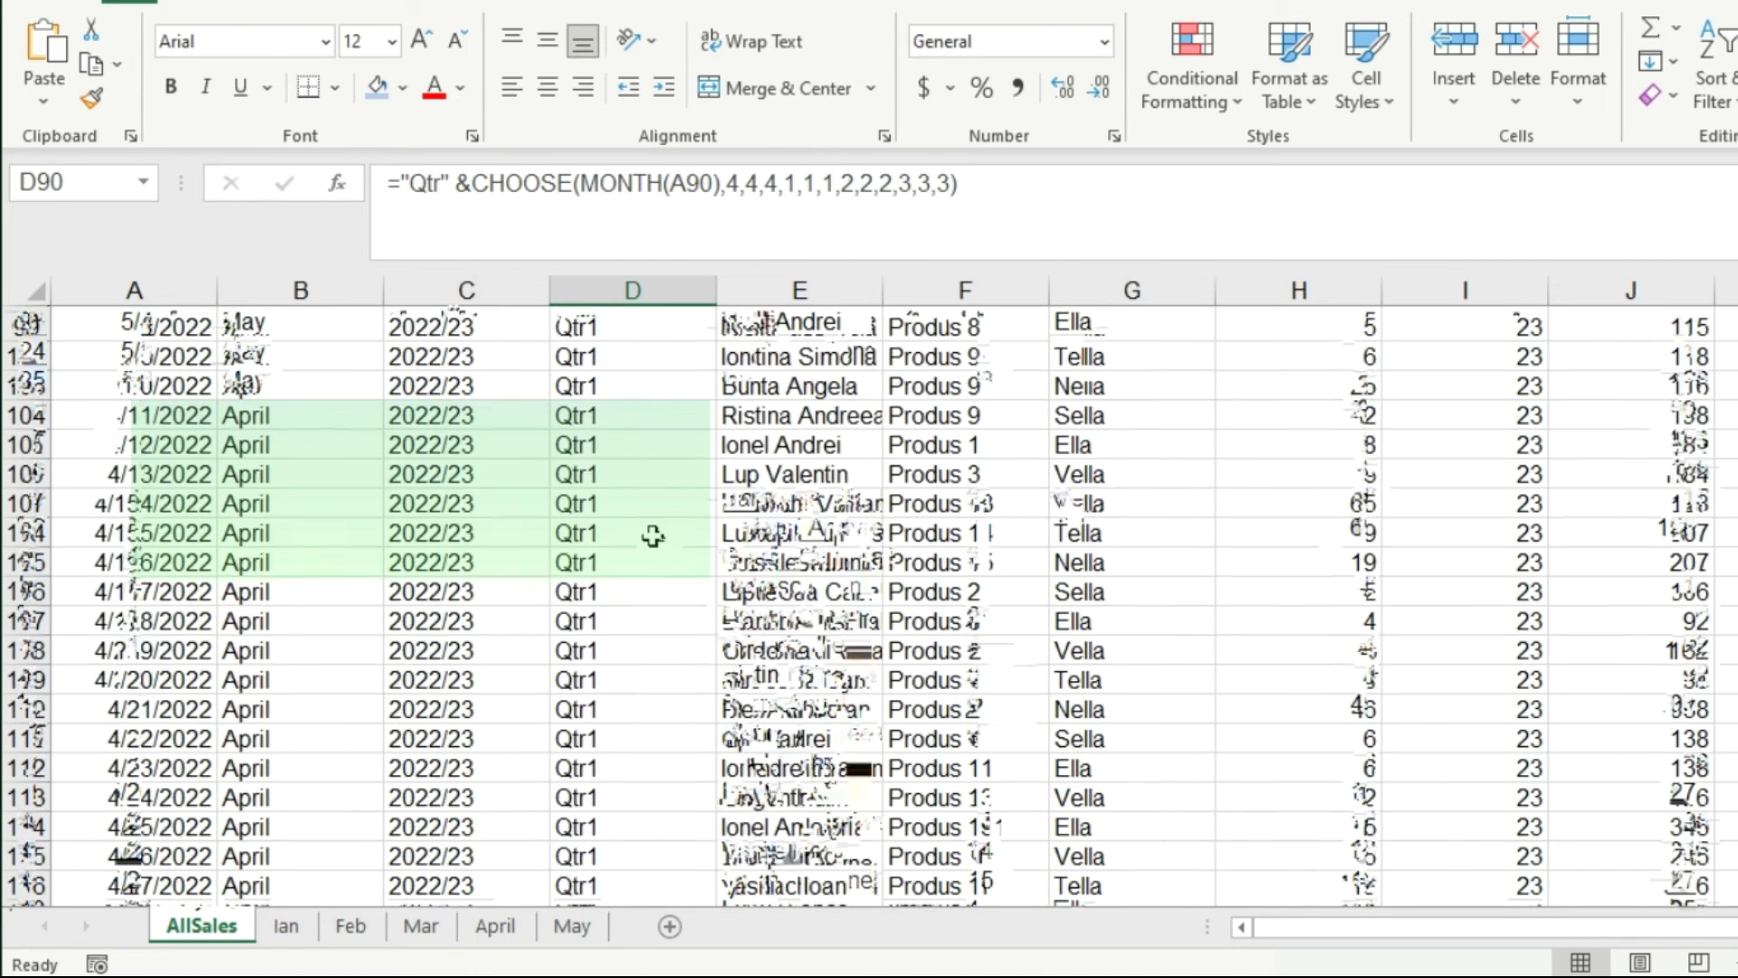
pyautogui.scroll(-3, 652, 539)
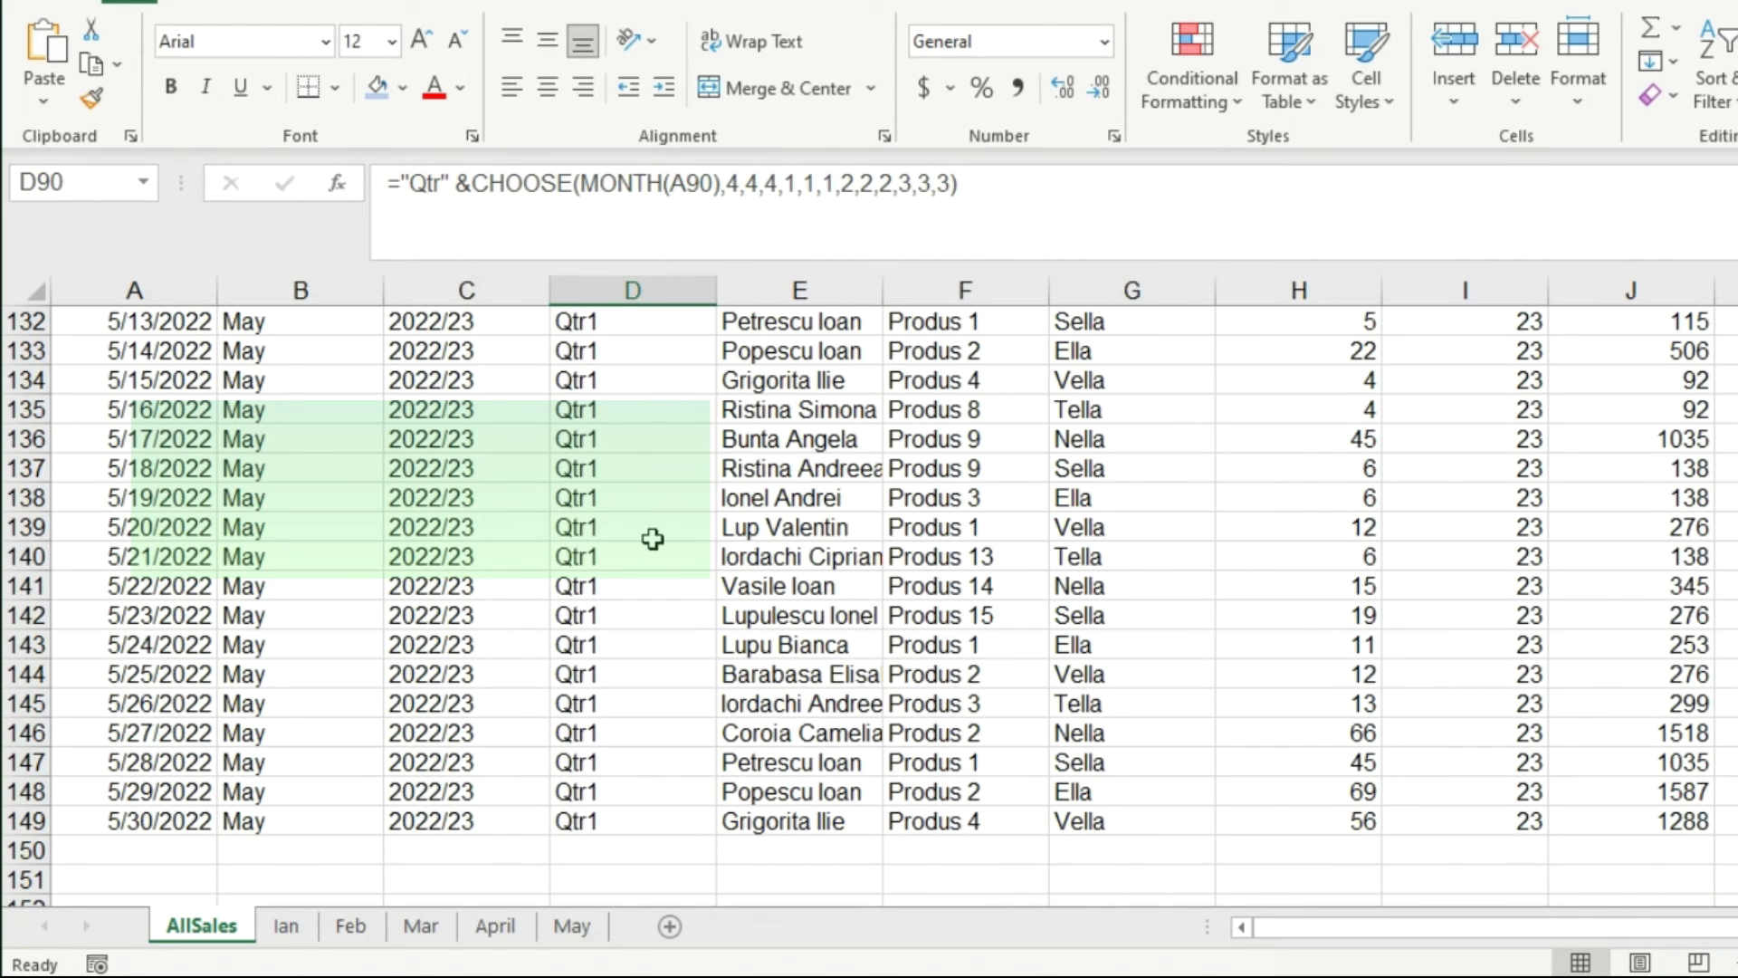
pyautogui.scroll(18, 653, 539)
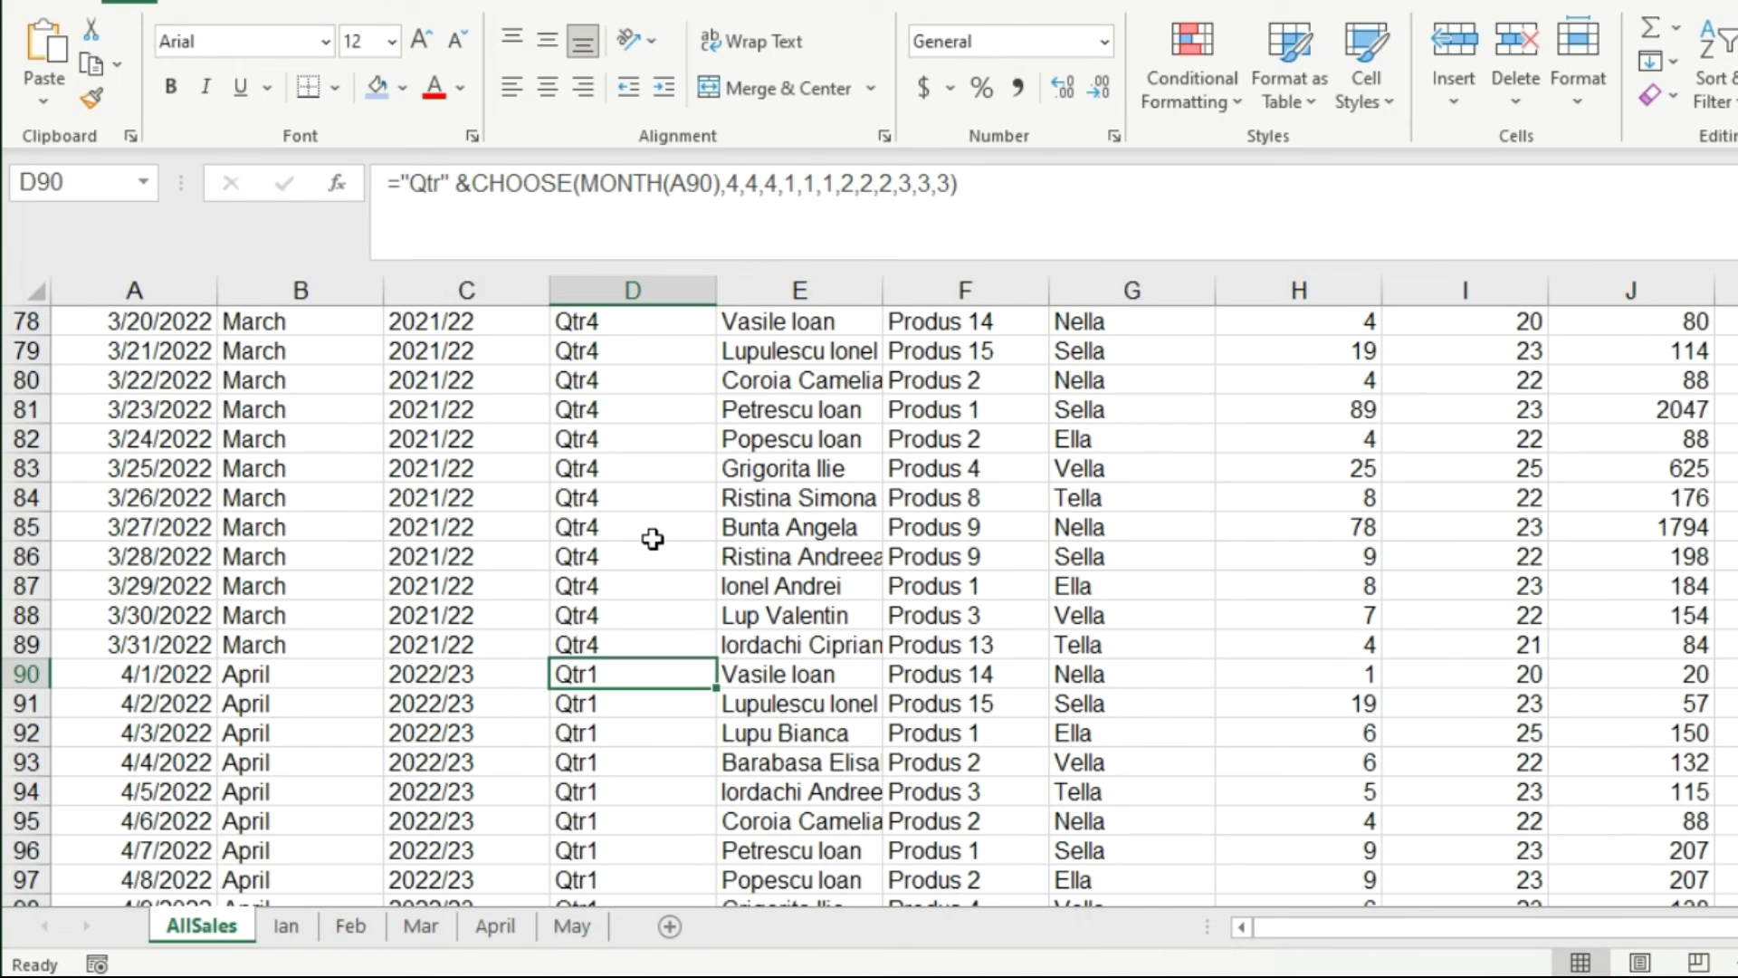
pyautogui.scroll(8, 652, 538)
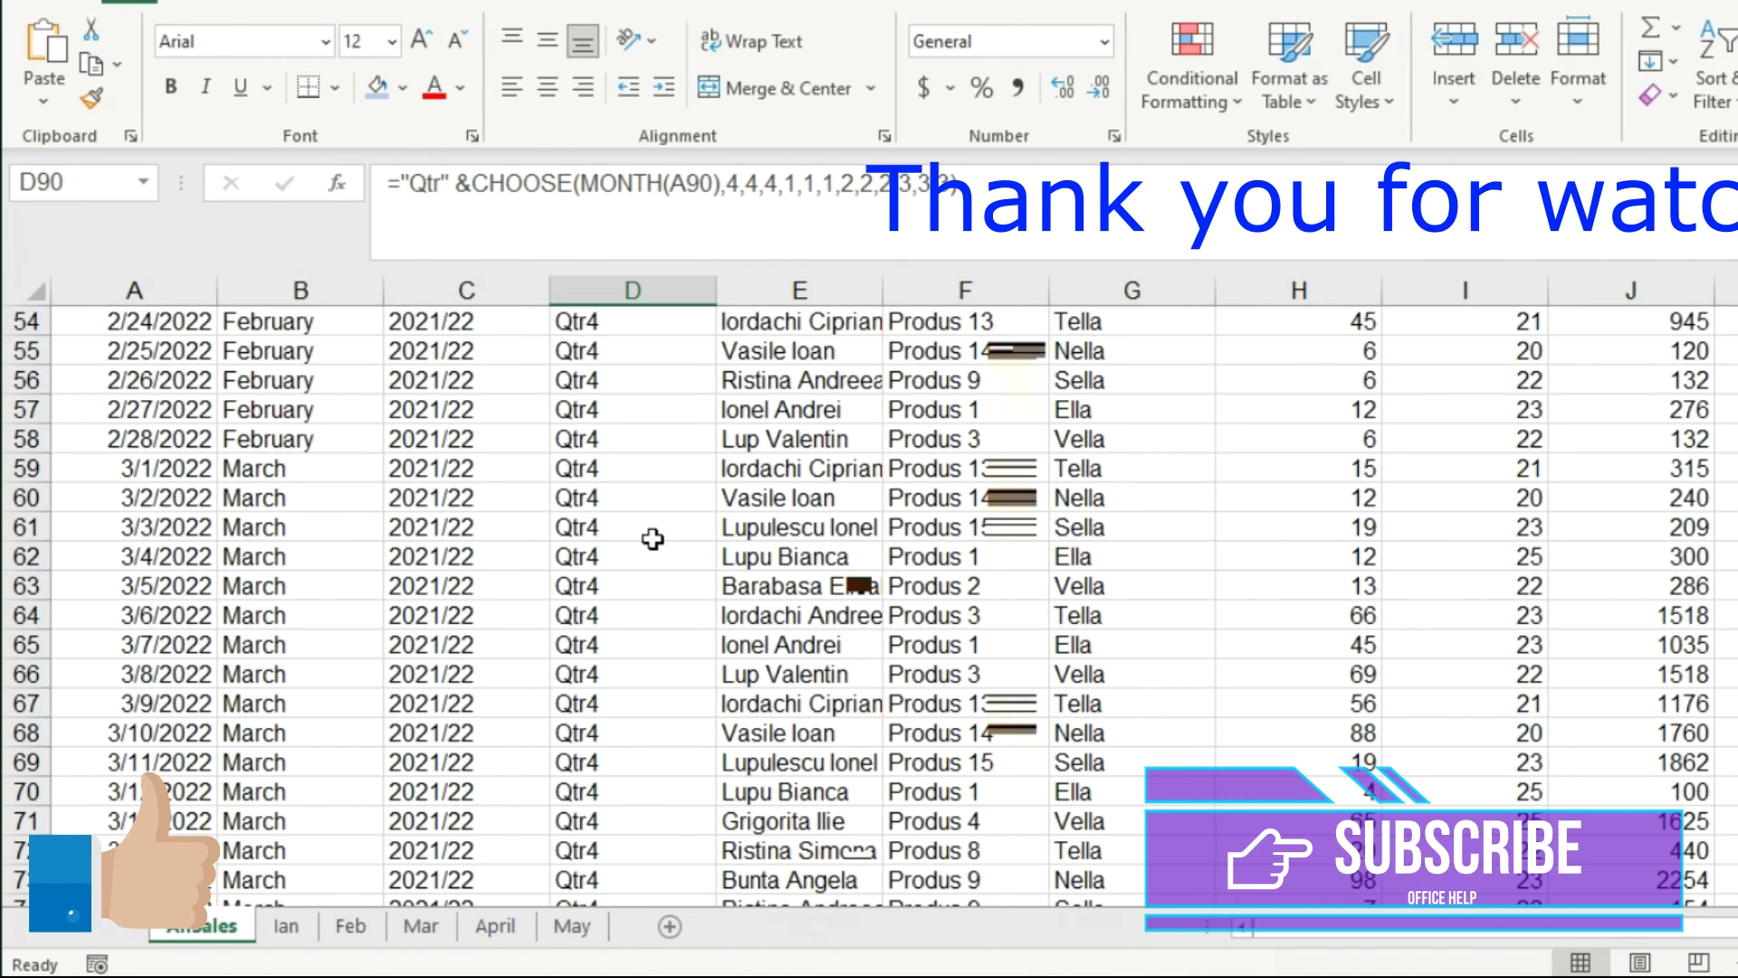
pyautogui.scroll(5, 655, 532)
pyautogui.click(656, 526)
pyautogui.scroll(5, 656, 526)
pyautogui.scroll(8, 656, 526)
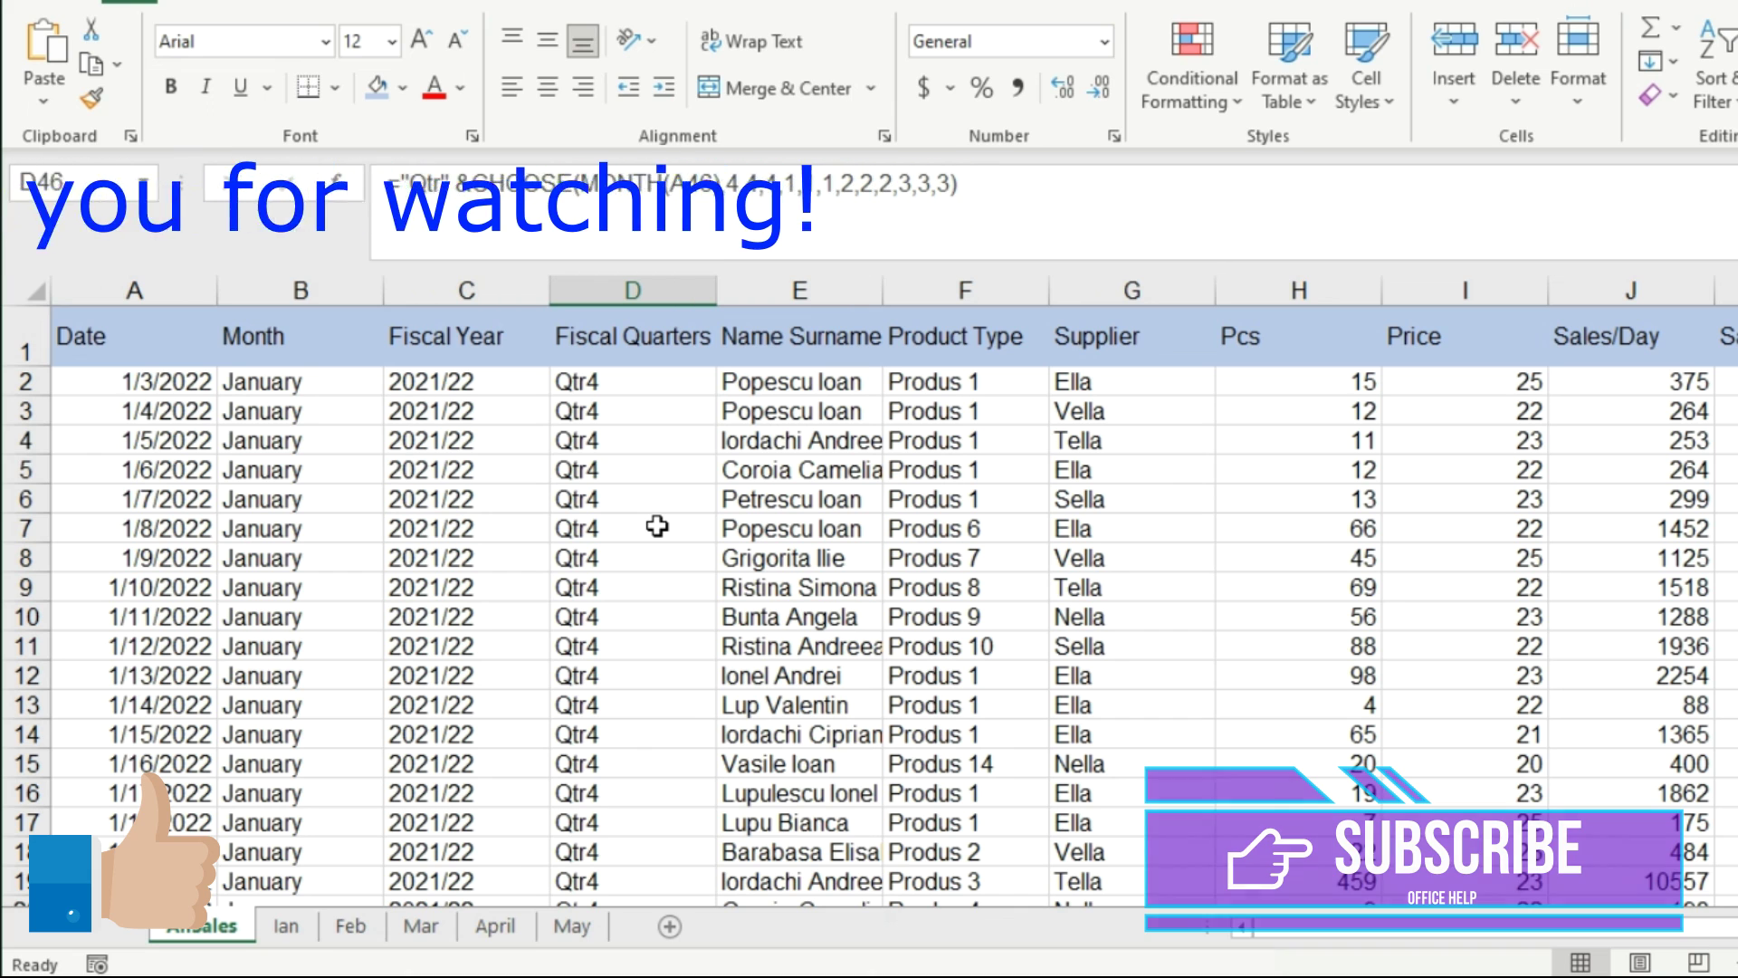
pyautogui.click(668, 464)
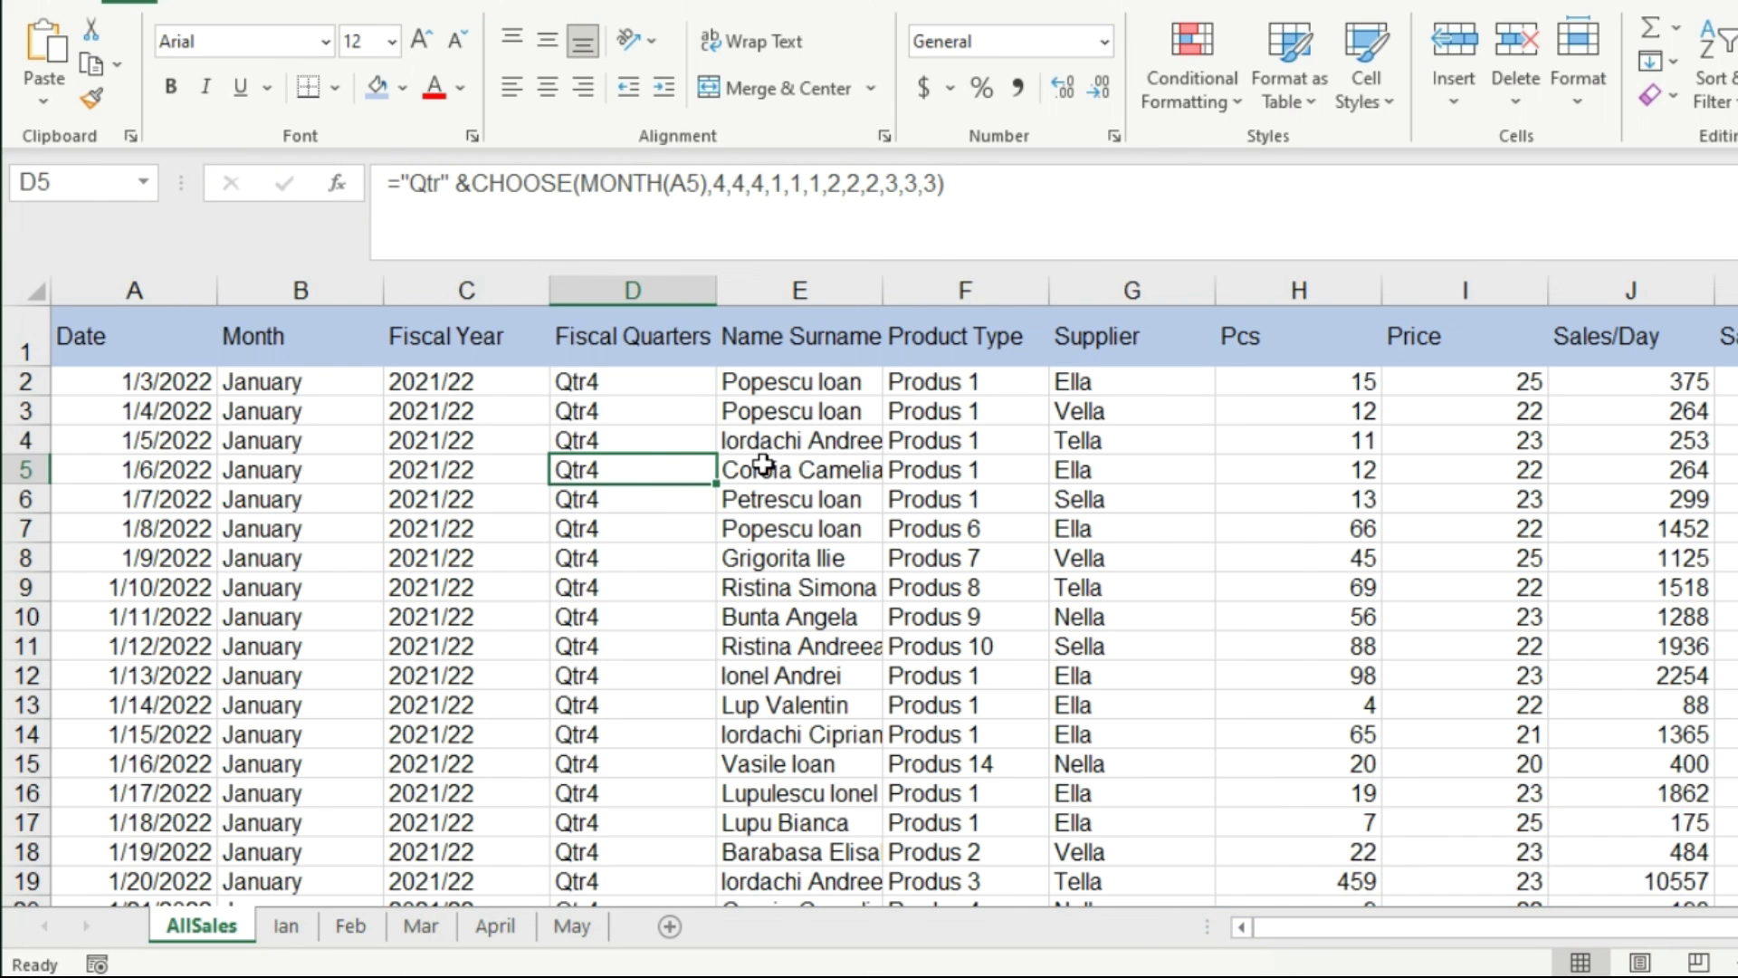